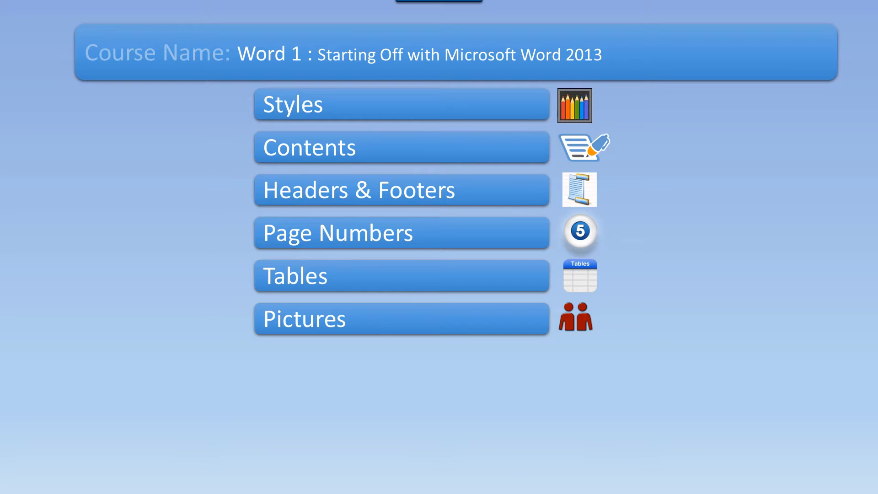
# - Leave the slide show, switch to Word and create a new blank document
pyautogui.press('Escape')
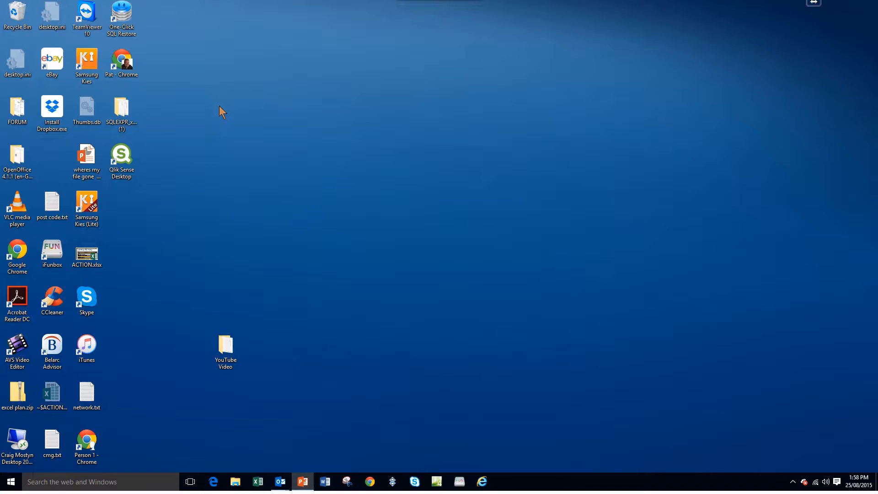
pyautogui.click(325, 481)
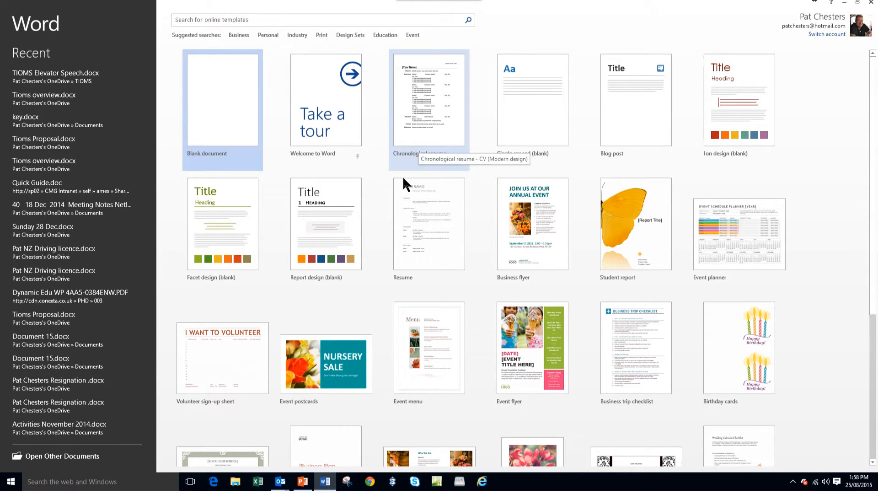
pyautogui.click(234, 109)
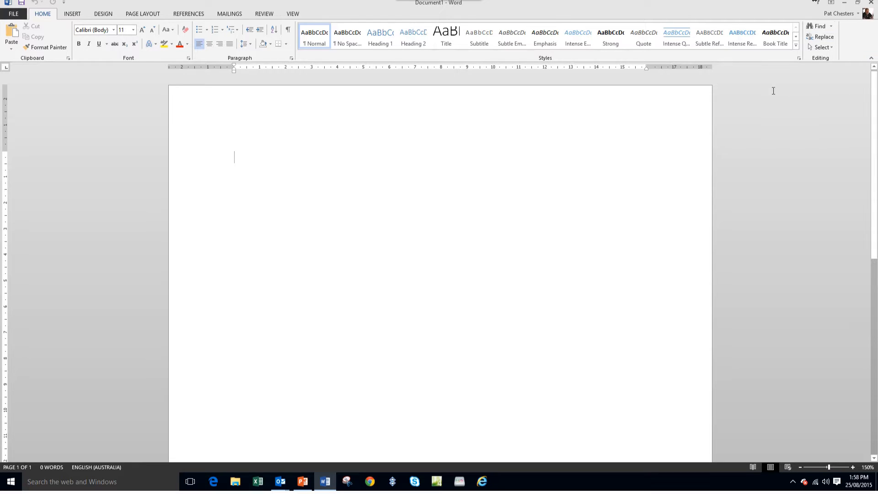
# - Collapse the ribbon to its tabs only, and restore it with the Show Tabs and Commands option
pyautogui.click(871, 58)
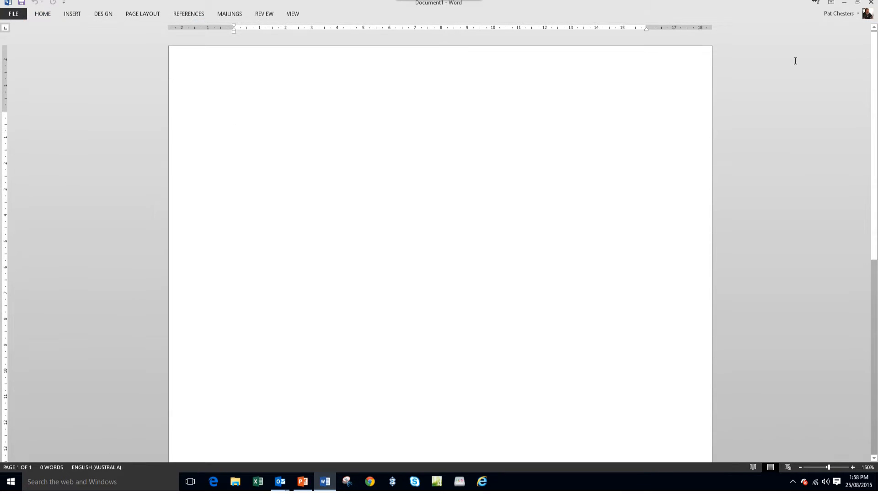
pyautogui.click(831, 2)
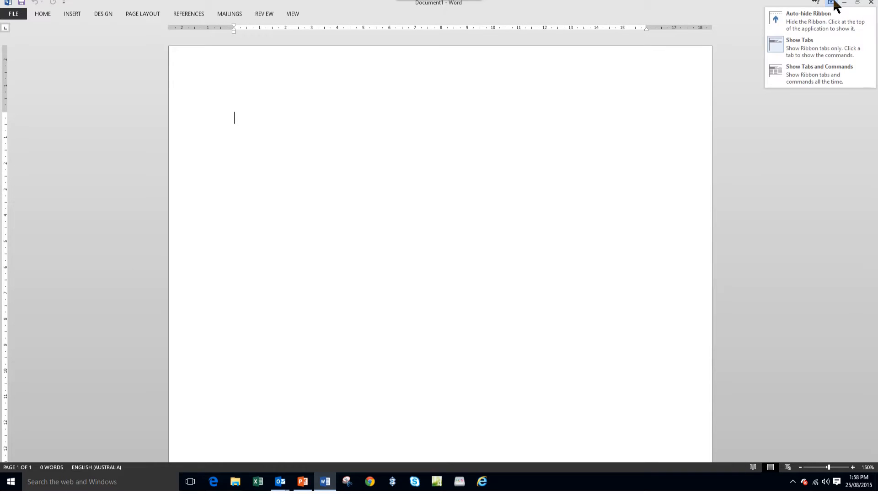
pyautogui.click(810, 74)
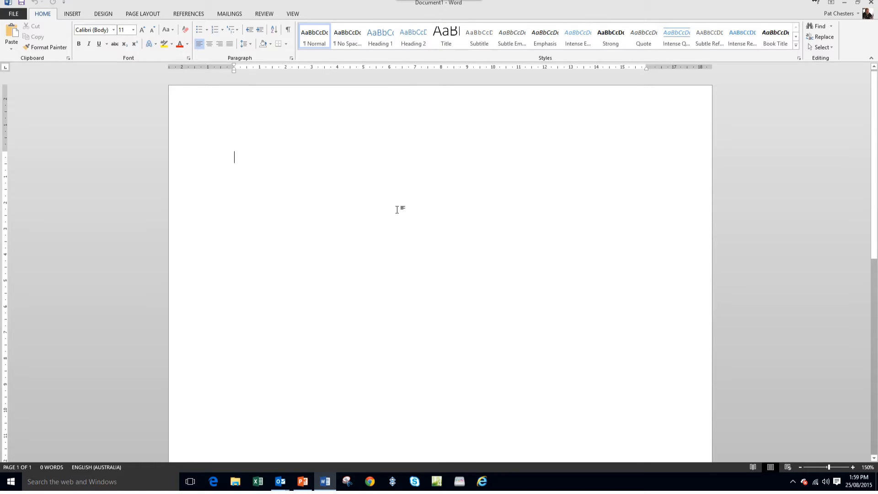
# - Set the document's zoom level to 100%
pyautogui.click(293, 14)
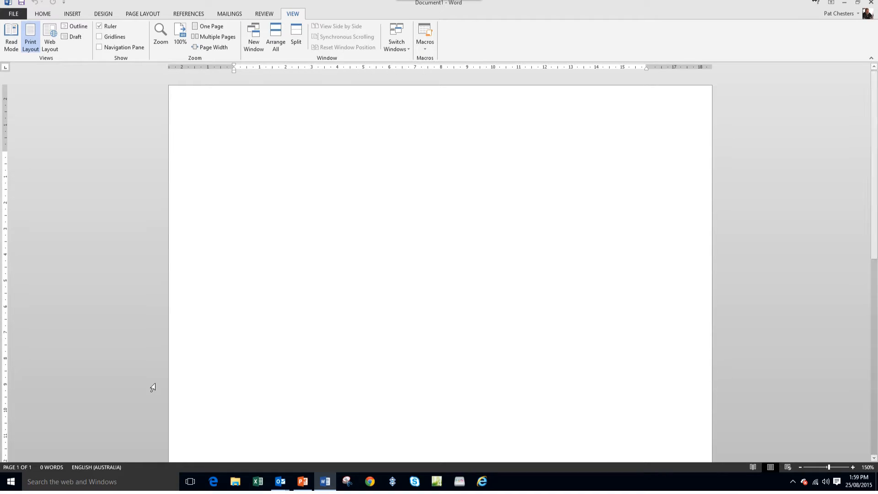
pyautogui.click(160, 36)
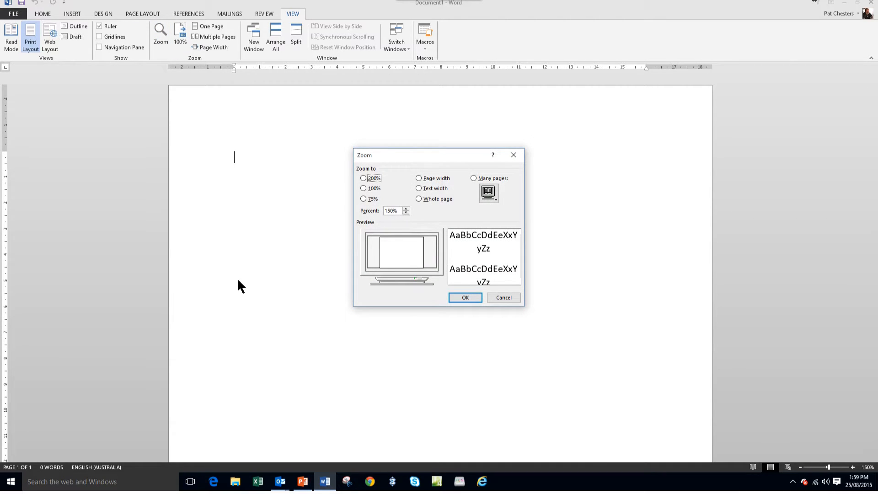
pyautogui.click(363, 188)
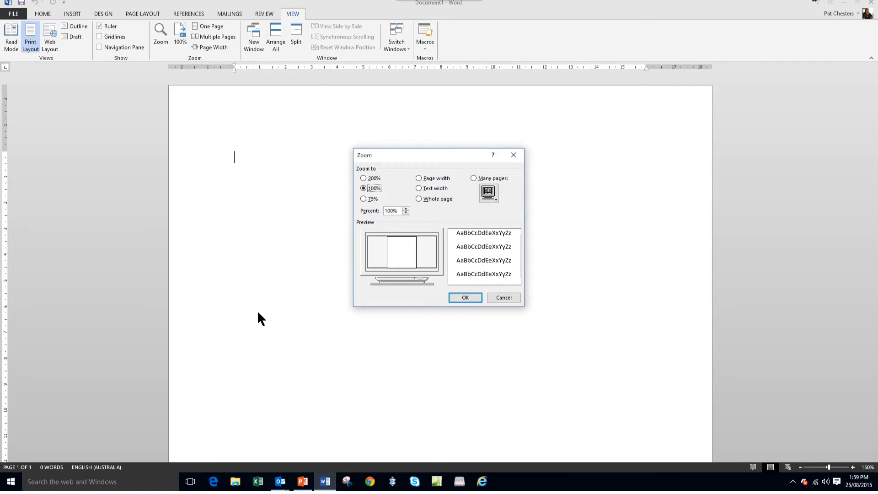
pyautogui.click(465, 296)
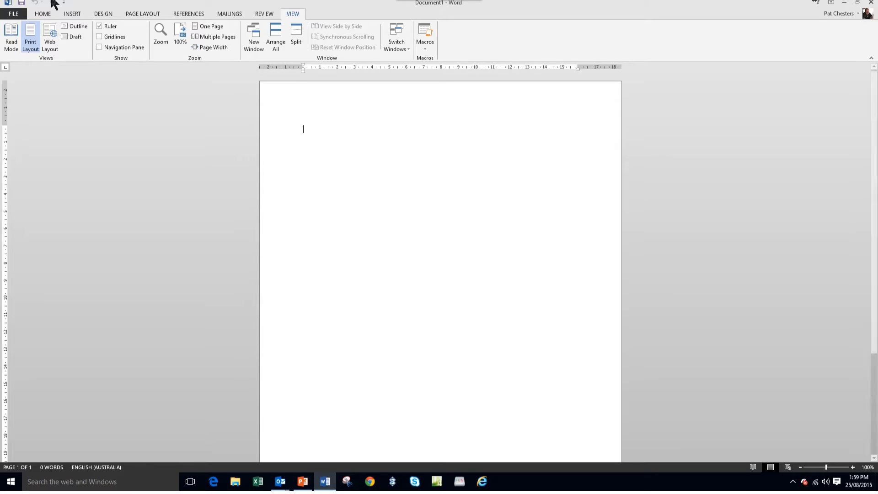
# - Enter the sample text "Start Type" on the first line of the blank page
pyautogui.click(42, 14)
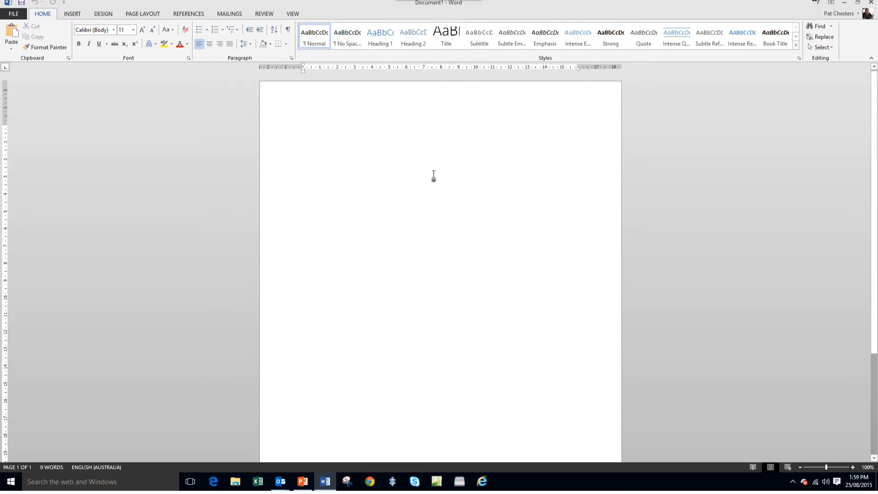
pyautogui.write('Start ')
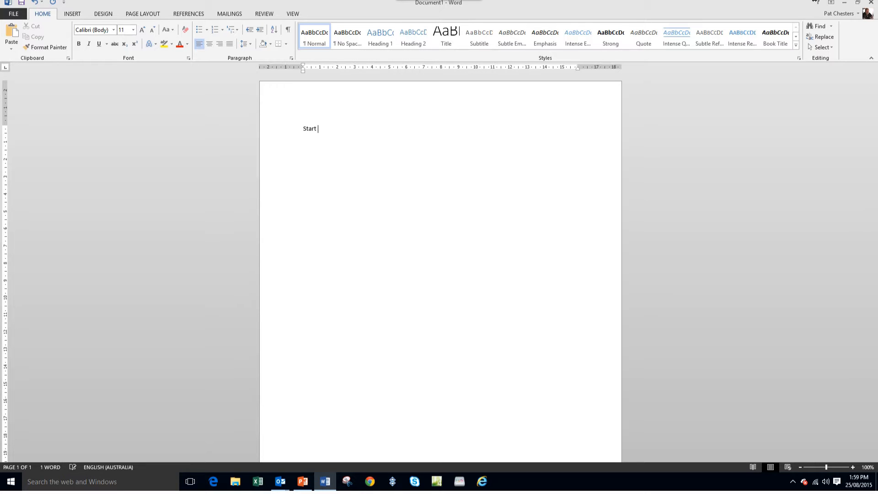
pyautogui.write('Type')
# - Select the whole "Start Type" line and delete it from the page
pyautogui.click(275, 129)
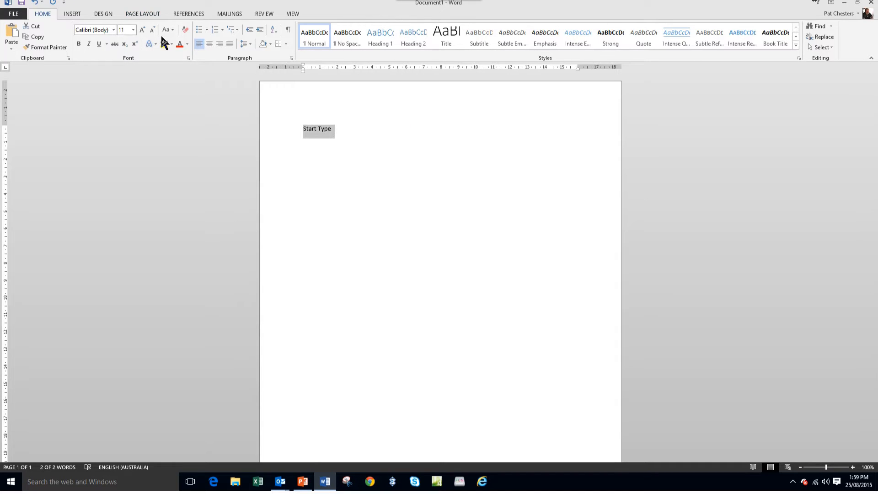
pyautogui.click(355, 128)
pyautogui.moveTo(332, 128); pyautogui.dragTo(305, 130)
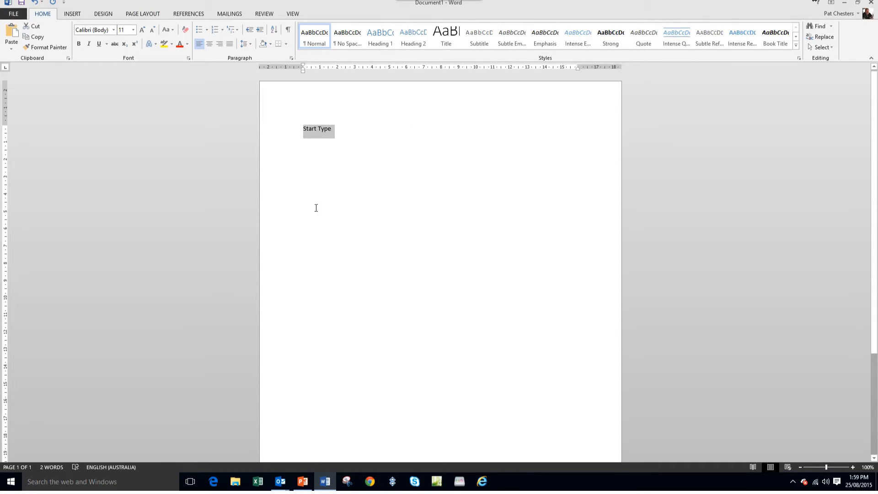
pyautogui.click(333, 212)
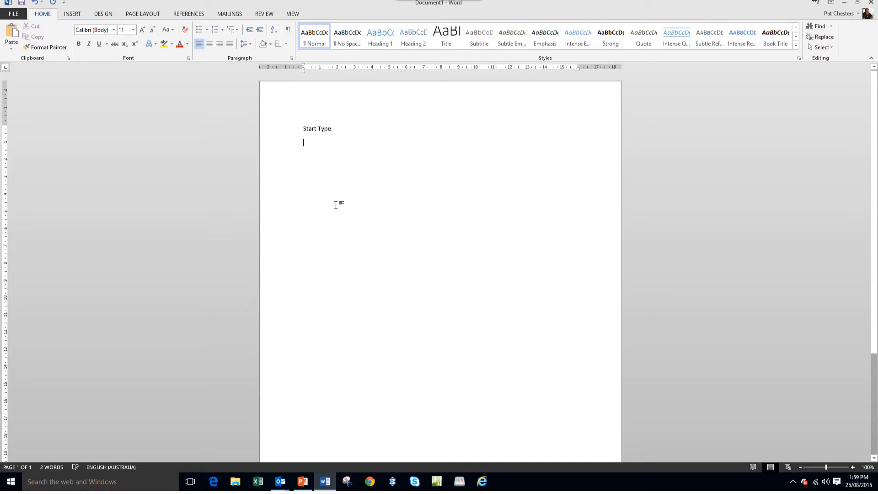
pyautogui.moveTo(344, 128); pyautogui.dragTo(303, 133)
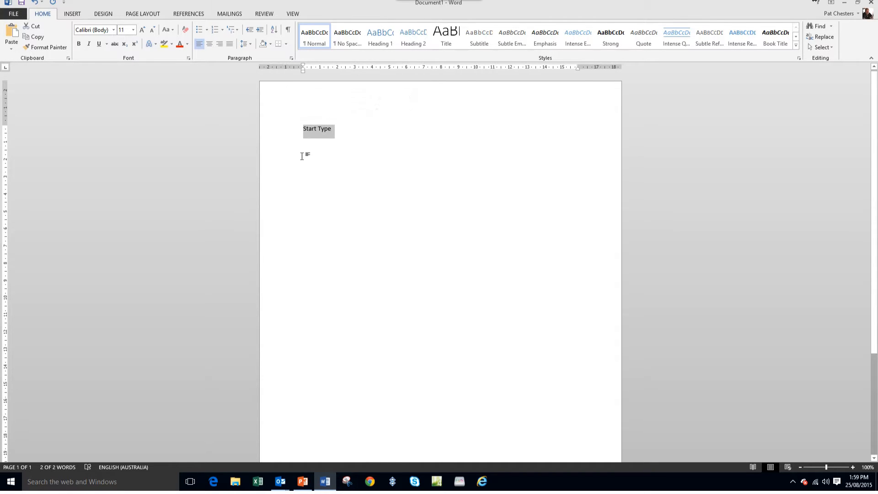
pyautogui.press('Delete')
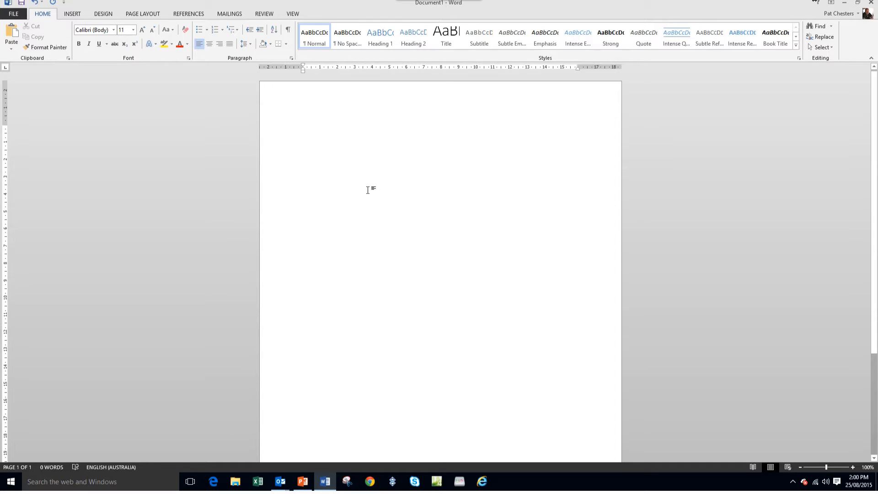
# - Browse the built-in cover page designs and insert the Austin cover page
pyautogui.click(73, 15)
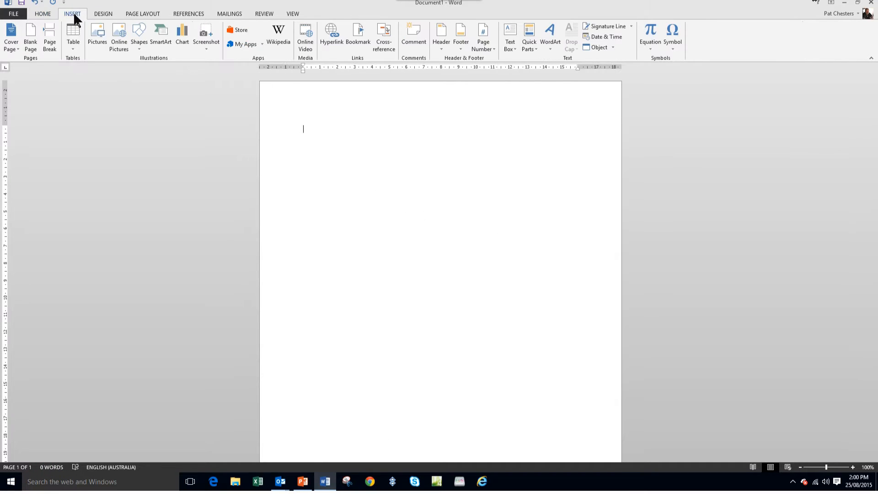
pyautogui.click(10, 41)
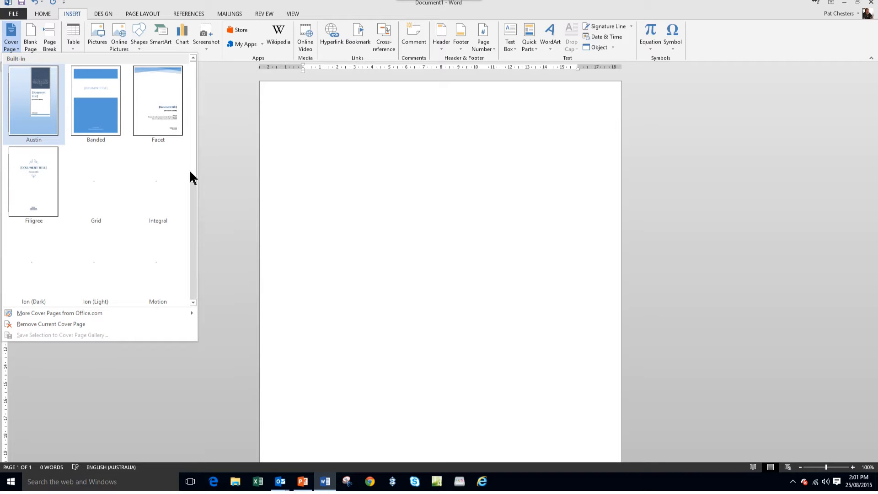
pyautogui.scroll(-1, 192, 176)
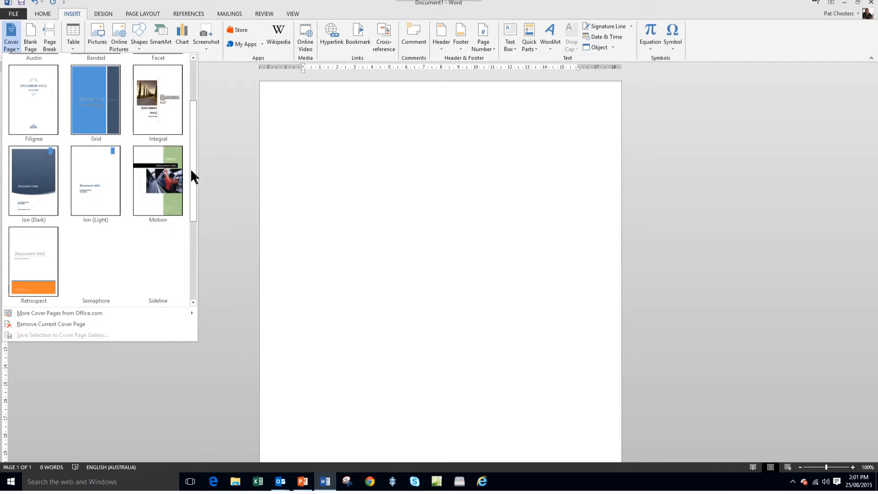
pyautogui.moveTo(191, 170); pyautogui.dragTo(193, 290)
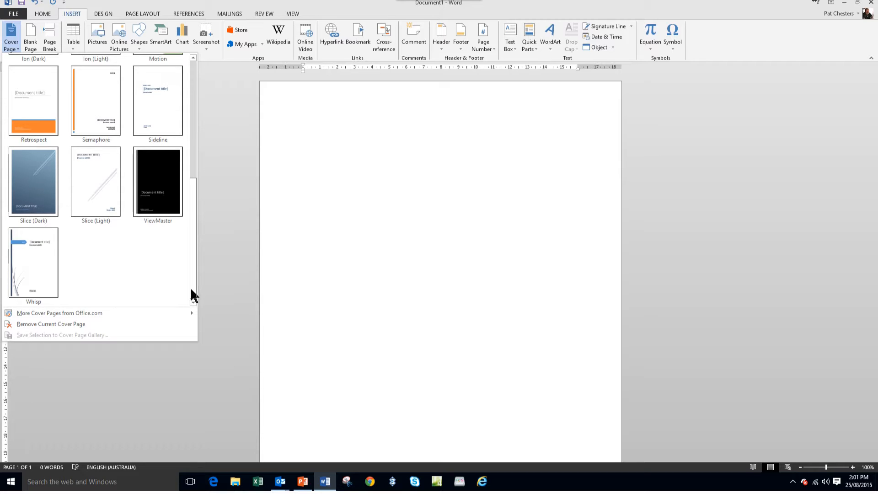
pyautogui.moveTo(194, 289); pyautogui.dragTo(183, 139)
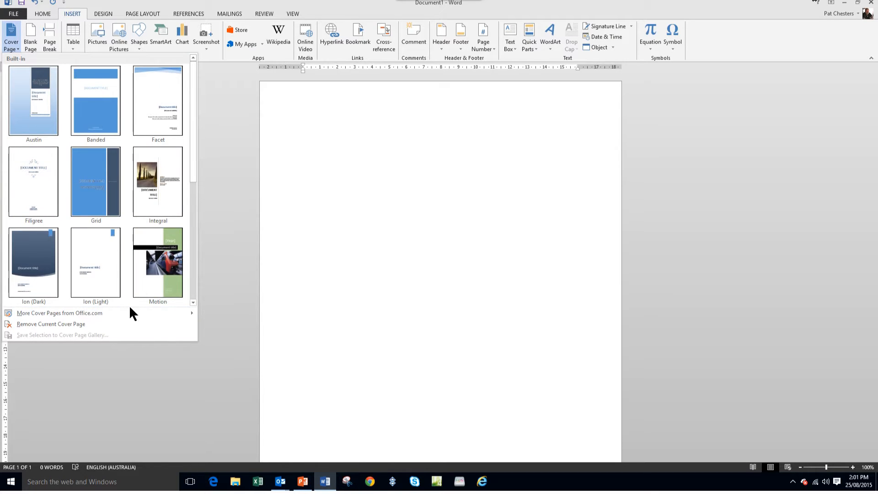
pyautogui.click(20, 102)
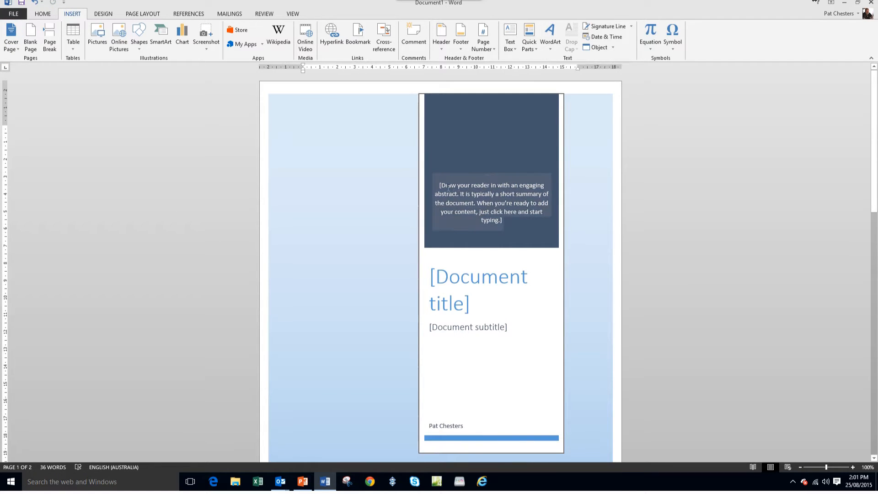
# - Replace the abstract placeholder on the cover page with "Good Stuff"
pyautogui.click(506, 208)
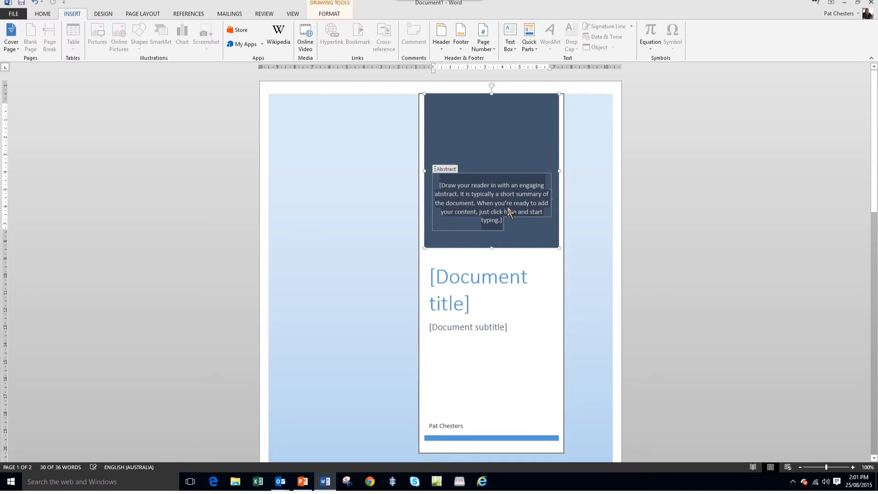
pyautogui.write('G')
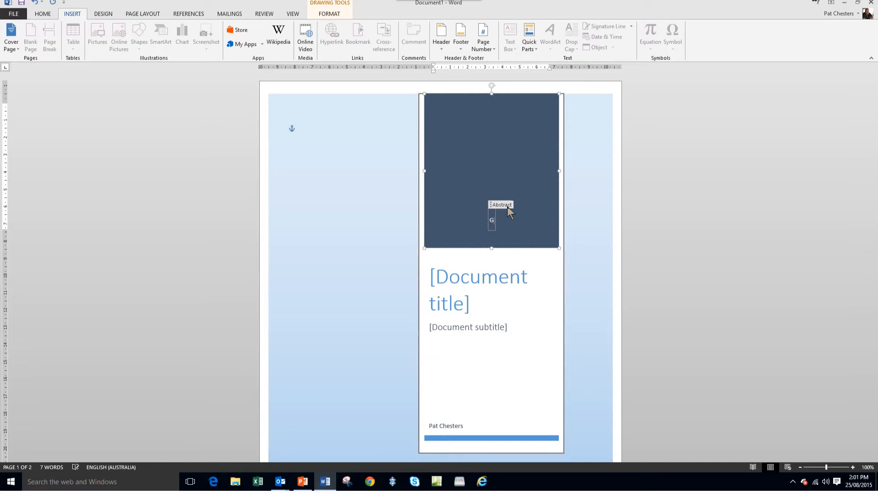
pyautogui.write('god Stuff')
# - Set the cover page's title to "My Docs" and its subtitle to "Starting with Word"
pyautogui.click(478, 282)
pyautogui.write('My ')
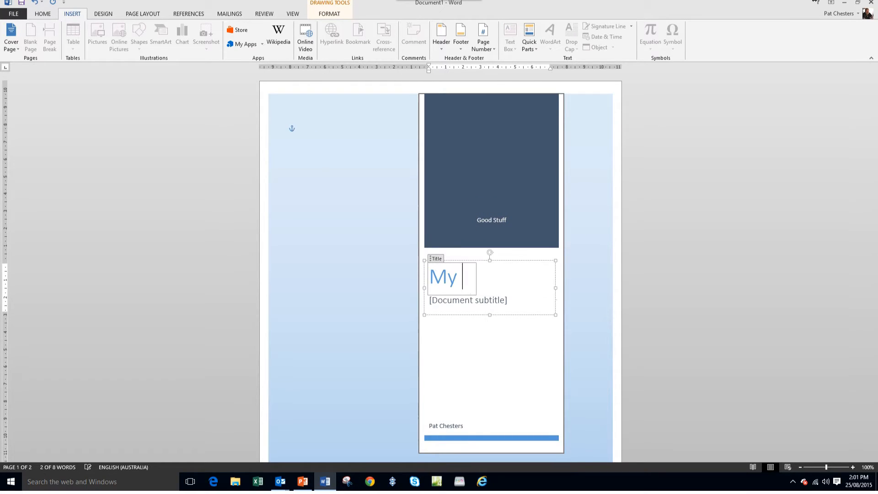
pyautogui.write('Docs')
pyautogui.click(459, 302)
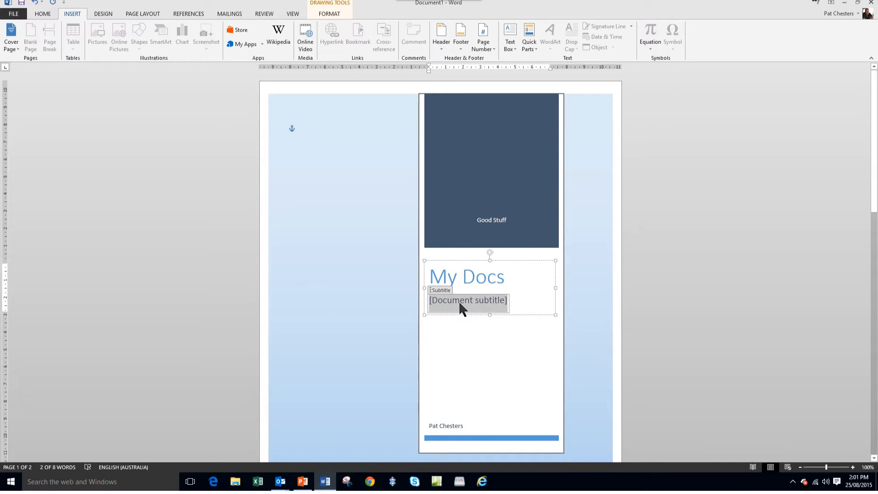
pyautogui.write('Starting ')
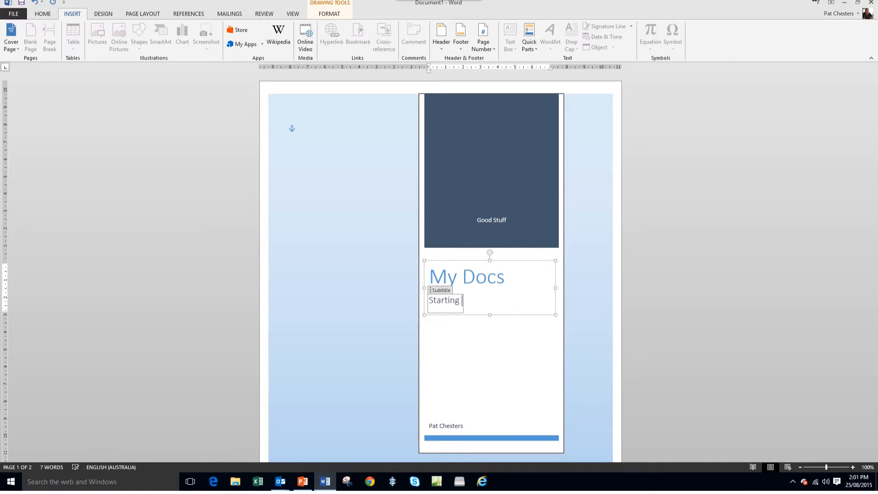
pyautogui.write('with Word')
pyautogui.press('Escape')
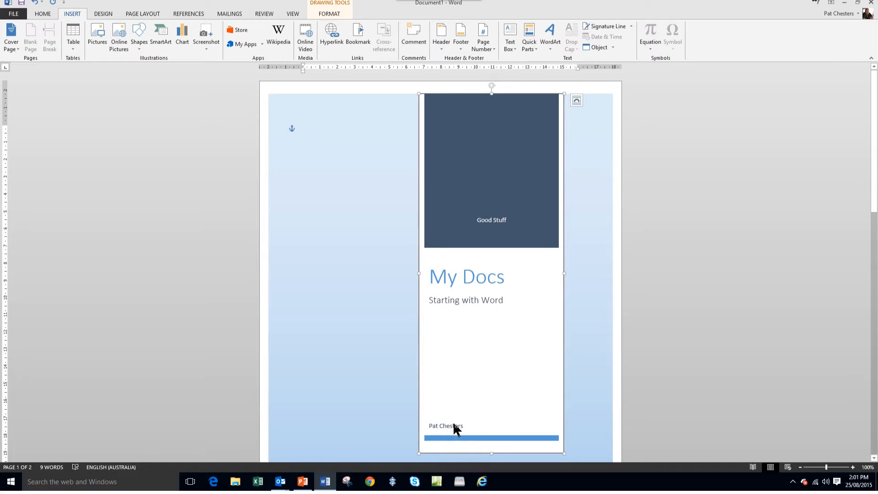
# - Place the text cursor at the start of the blank second page, below the cover page
pyautogui.scroll(-5, 597, 443)
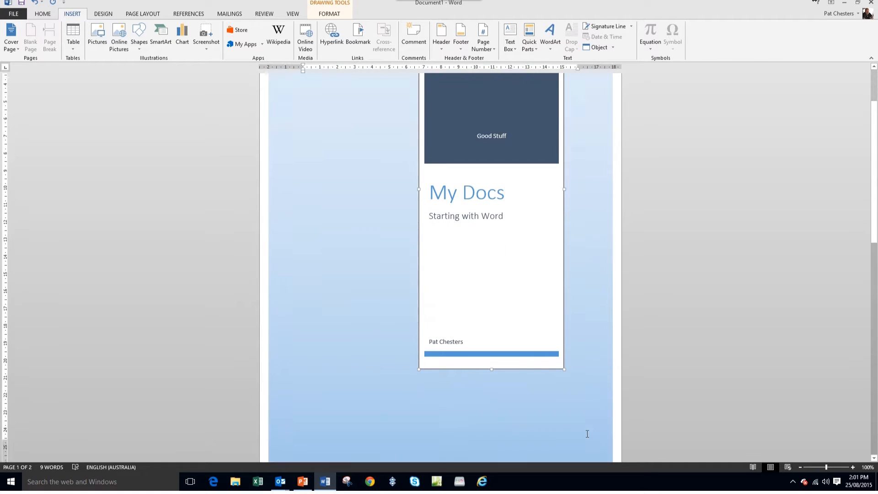
pyautogui.scroll(-3, 586, 436)
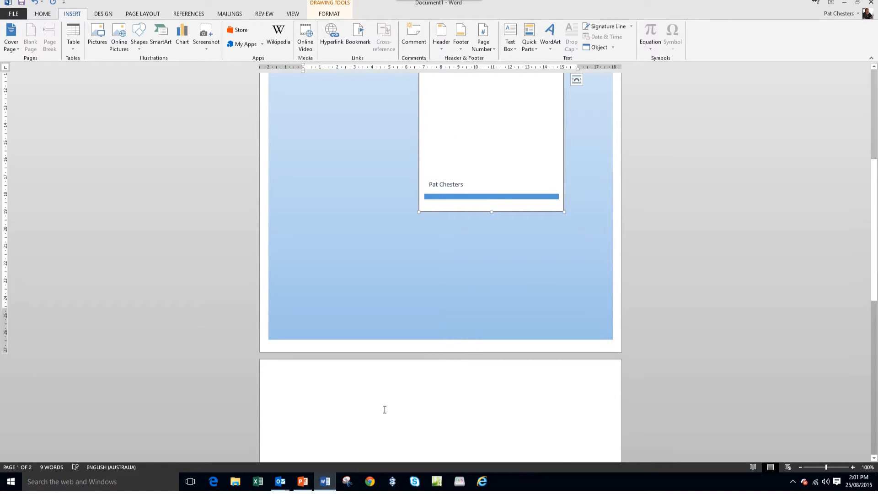
pyautogui.click(348, 380)
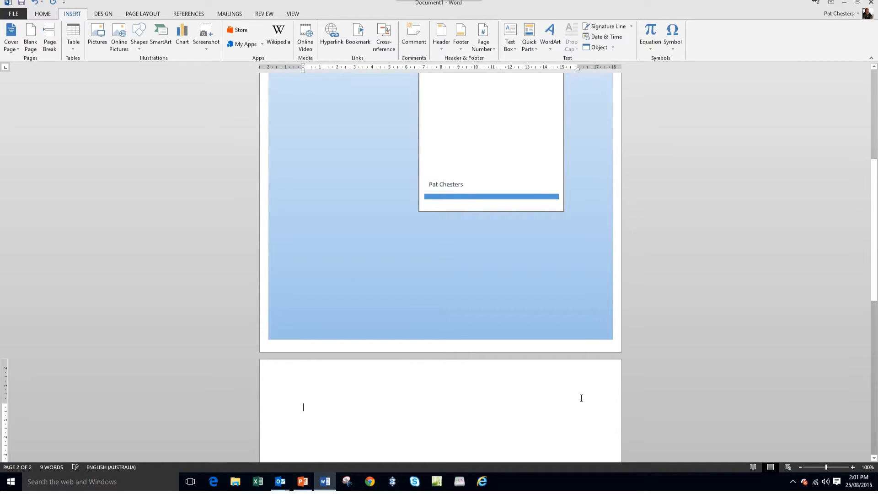
pyautogui.moveTo(874, 290); pyautogui.dragTo(874, 359)
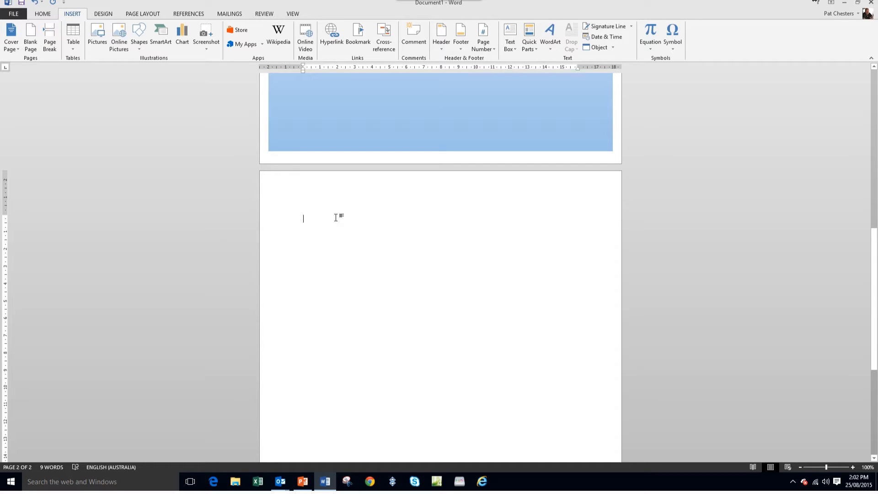
# - Insert a page break on the blank second page and continue on the third page
pyautogui.hotkey('ctrl', 'Return')
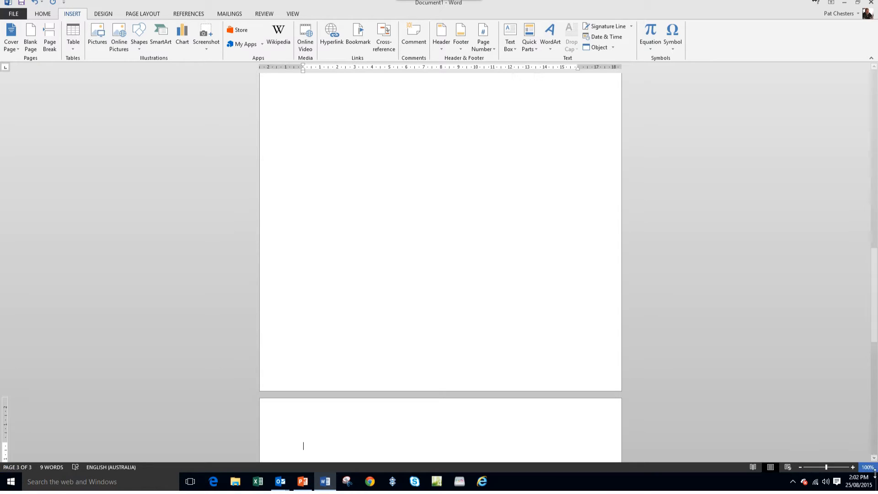
pyautogui.scroll(-1, 875, 460)
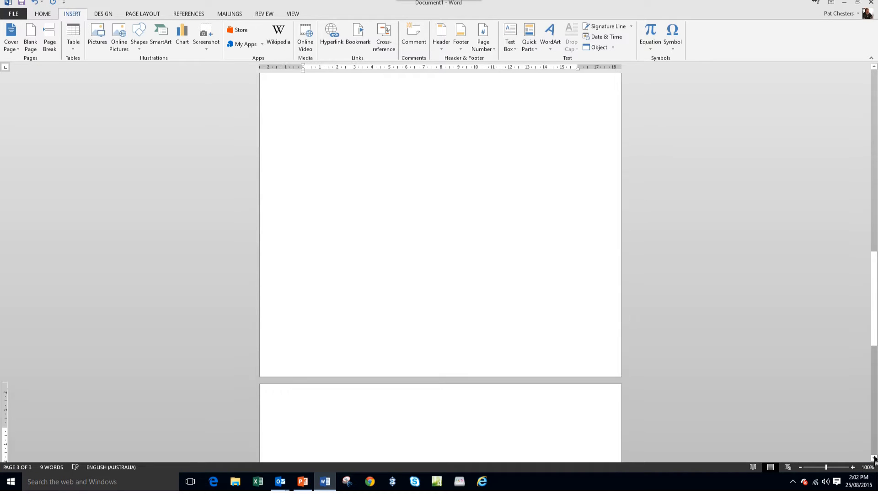
pyautogui.click(43, 14)
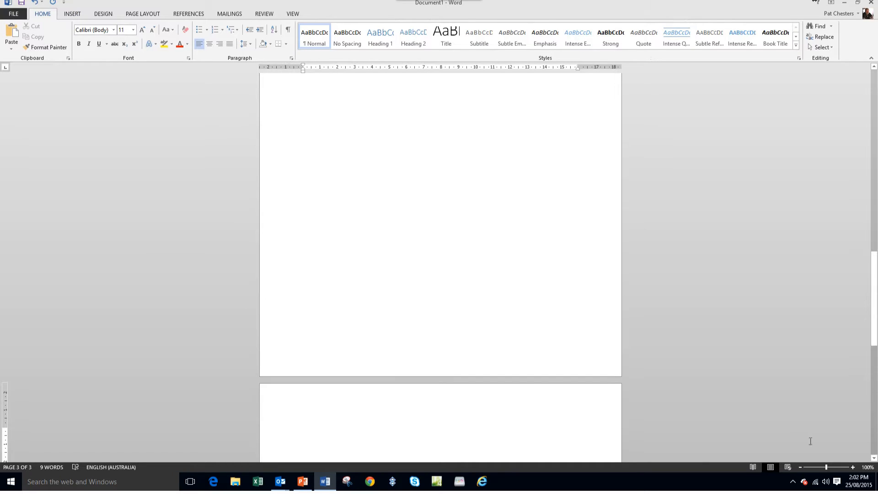
pyautogui.scroll(-3, 874, 458)
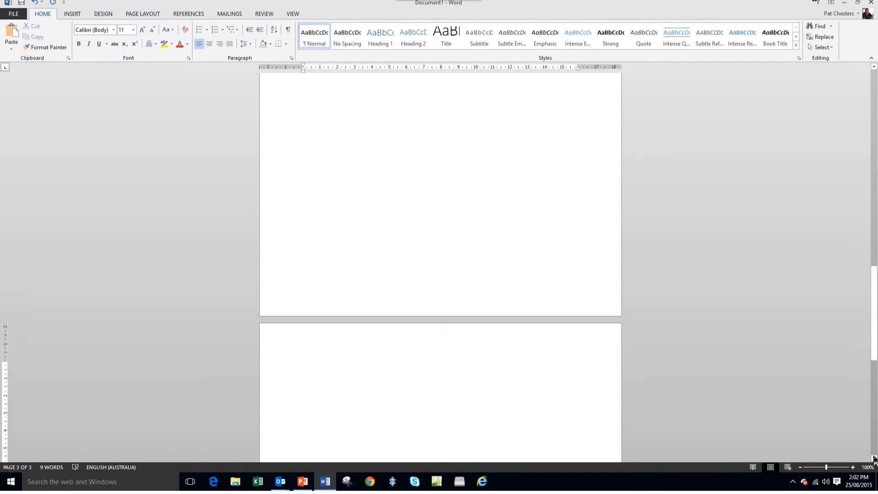
pyautogui.scroll(-2, 874, 457)
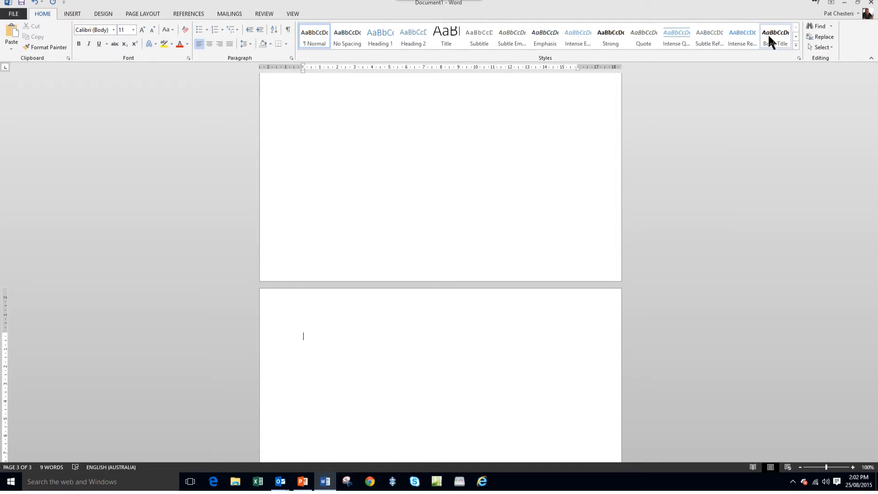
# - Enter "Heading One Style" in the Heading 1 style as the first line of the third page
pyautogui.click(796, 46)
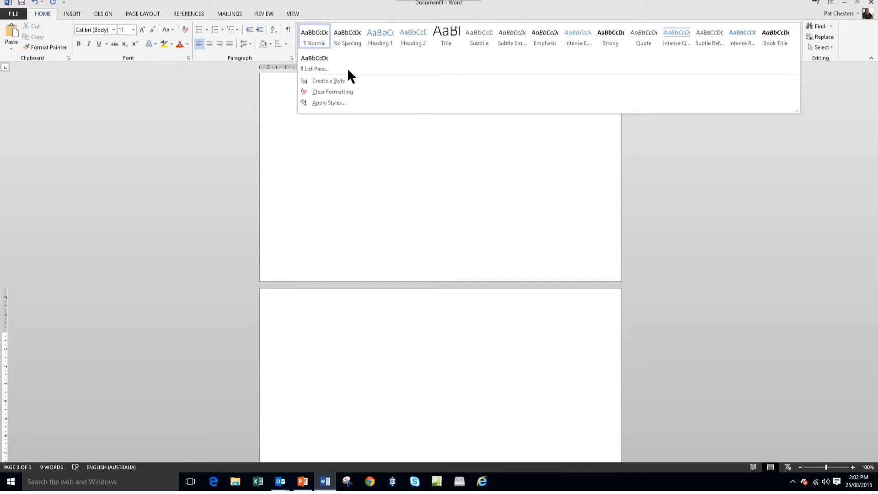
pyautogui.click(770, 3)
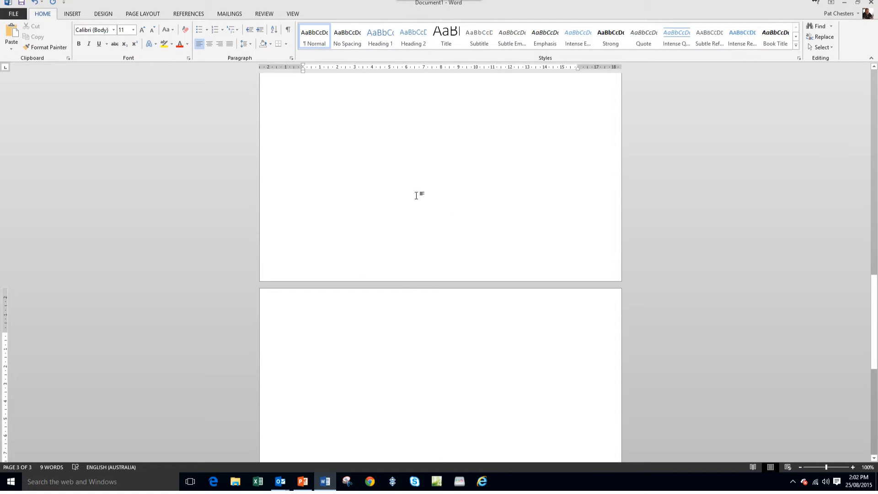
pyautogui.click(380, 34)
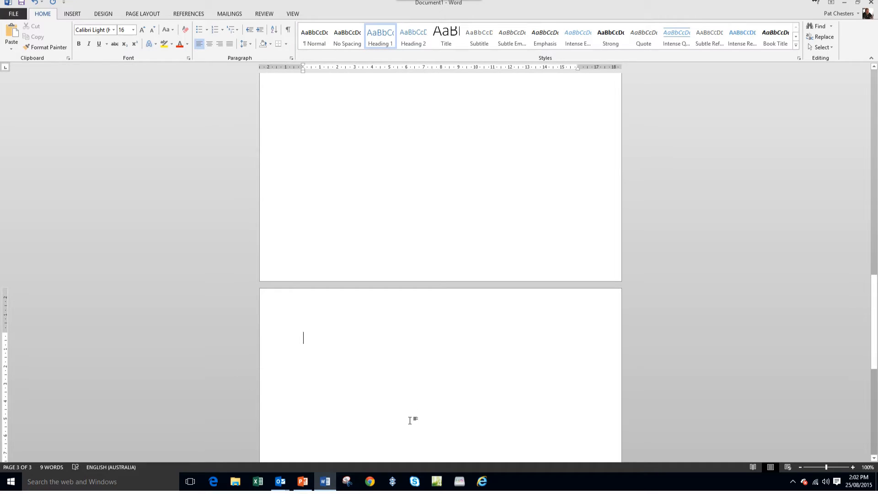
pyautogui.write('He')
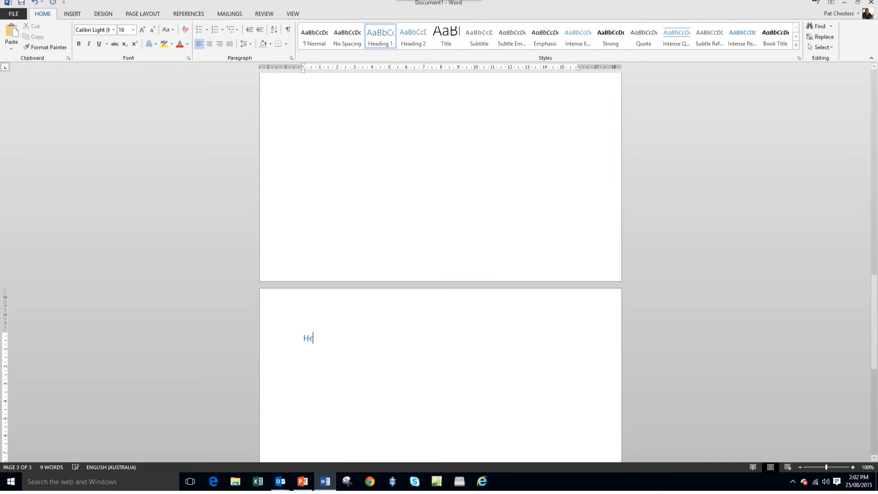
pyautogui.write('ading O')
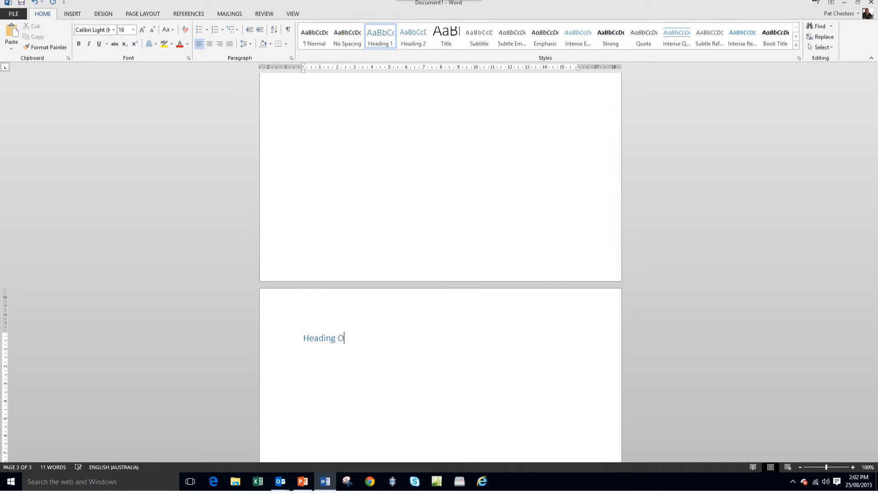
pyautogui.write('ne Style')
pyautogui.press('Return')
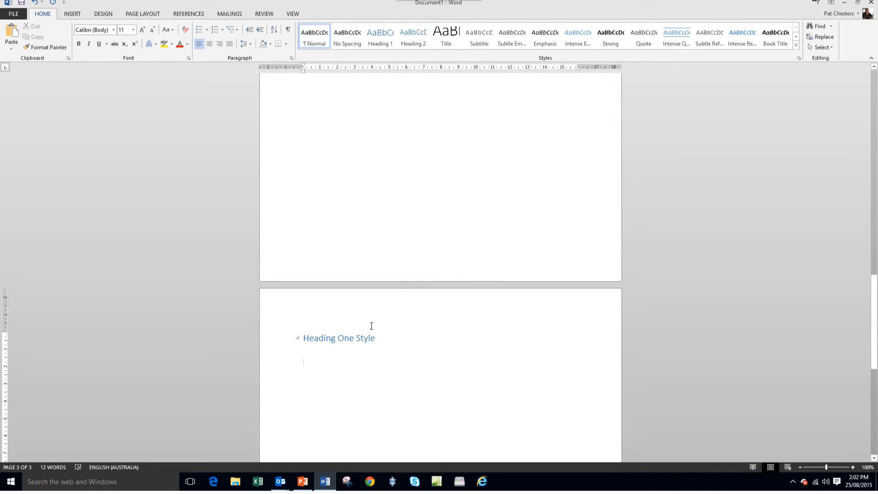
# - Add the line "Heading Two Style" in the Heading 2 style below the first heading
pyautogui.click(414, 35)
pyautogui.write('Heading')
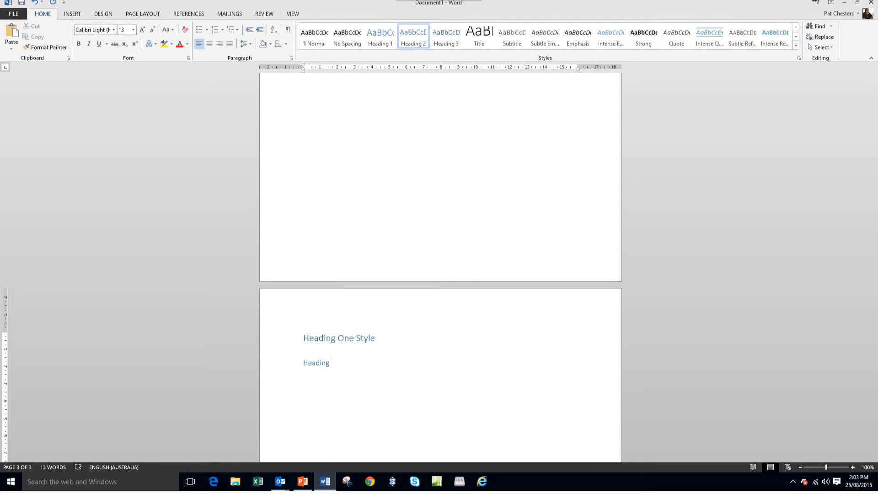
pyautogui.write(' Two Style')
pyautogui.press('Return')
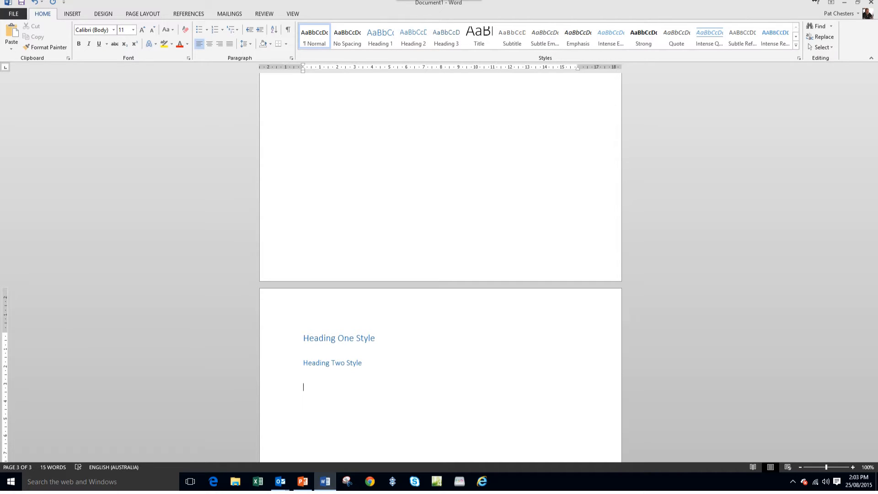
# - Add the line "Heading Three Style" in the Heading 3 style below the second heading
pyautogui.click(448, 37)
pyautogui.write('H')
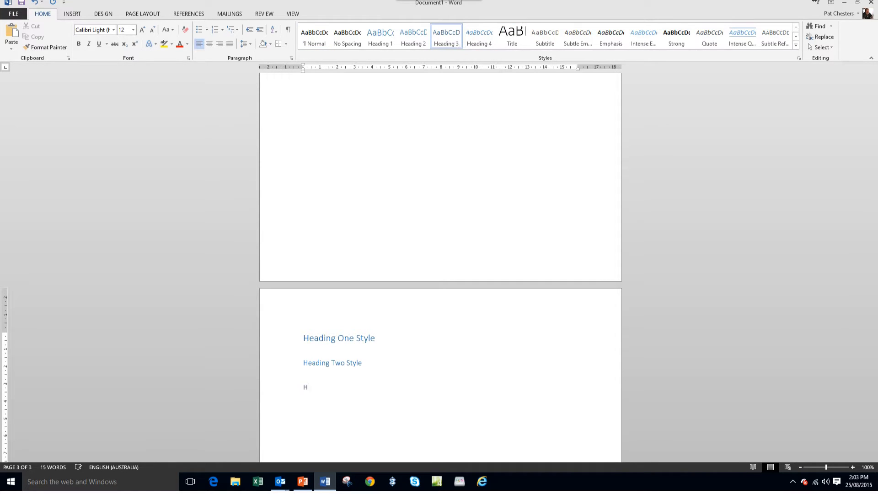
pyautogui.write('eading Three Style')
pyautogui.press('Return')
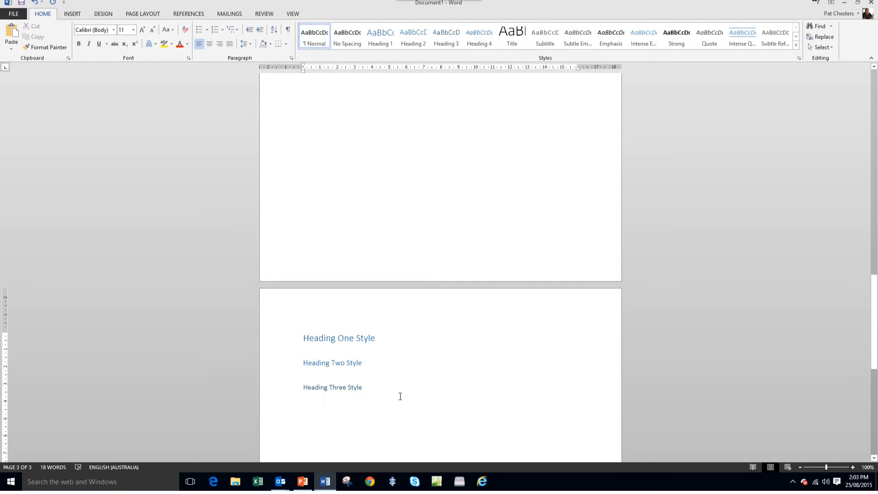
# - Enter the body text "This is normal text" under Heading One Style and "Normal Text" under Heading Two Style
pyautogui.write('This ')
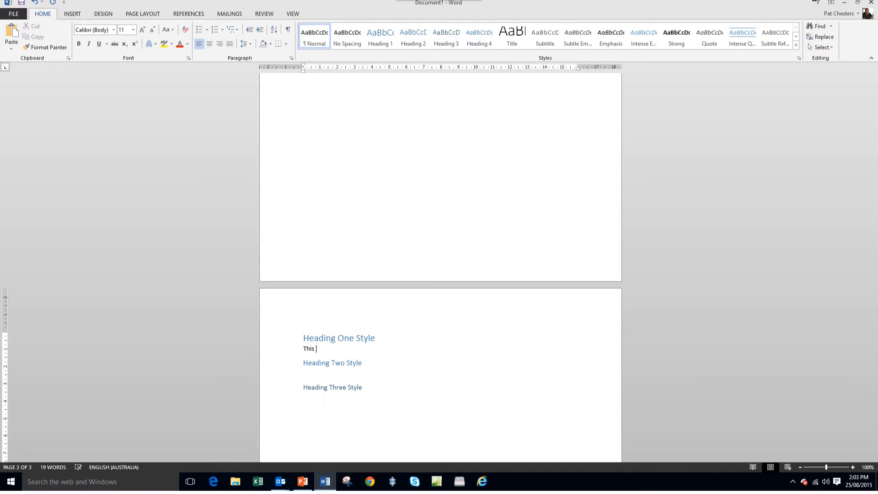
pyautogui.write('is normal text')
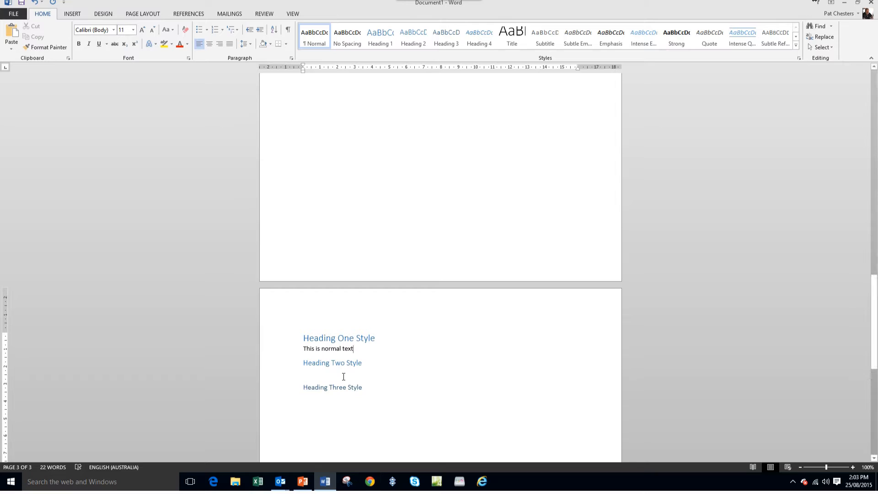
pyautogui.write('T')
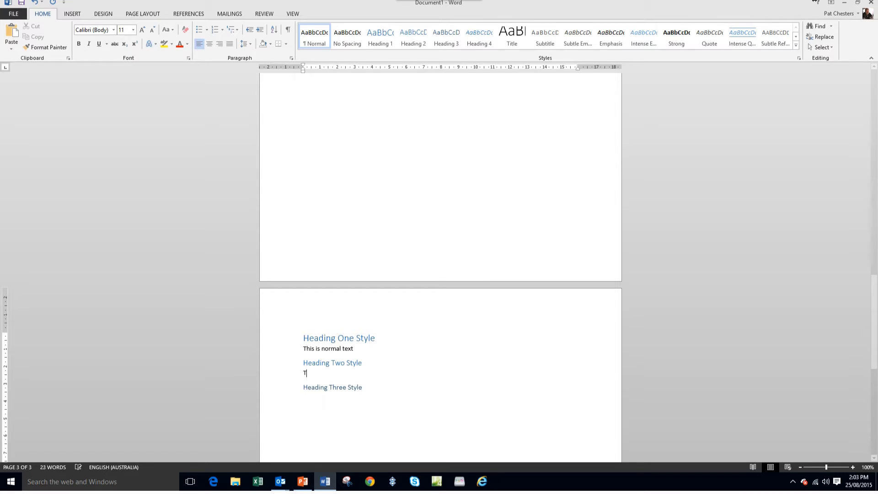
pyautogui.write('ormal Te')
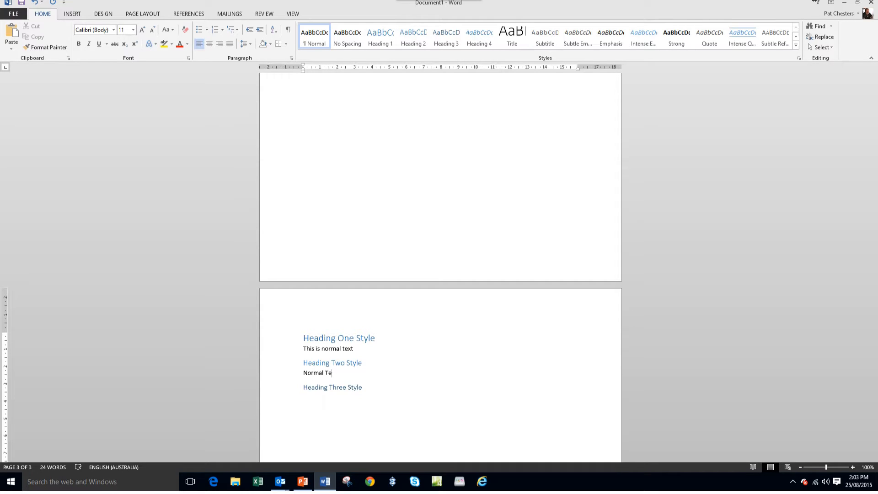
pyautogui.write('xt')
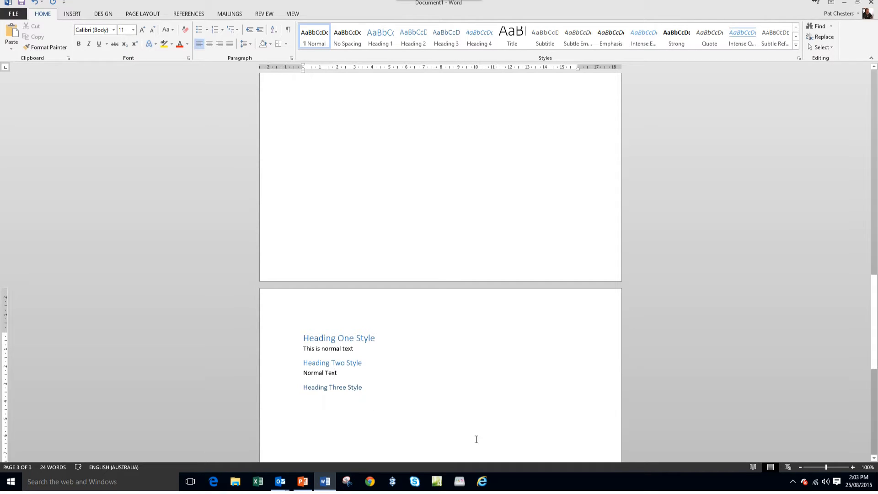
pyautogui.write('N')
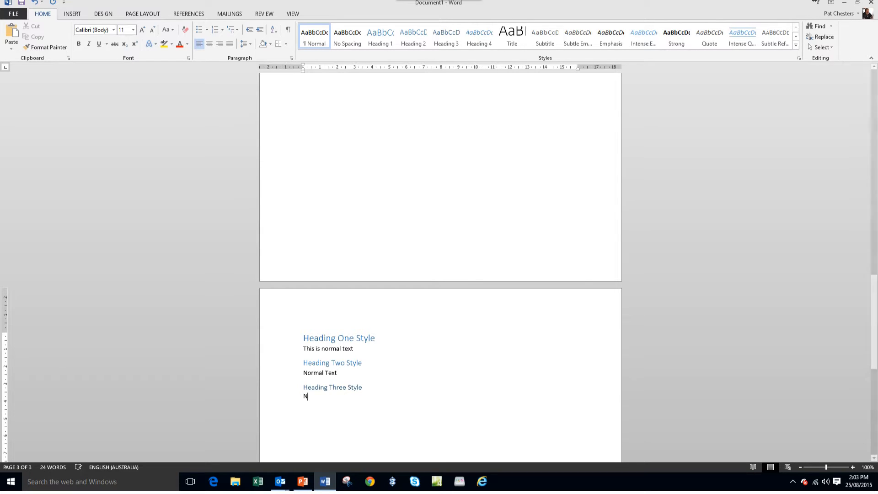
pyautogui.write('ormal ')
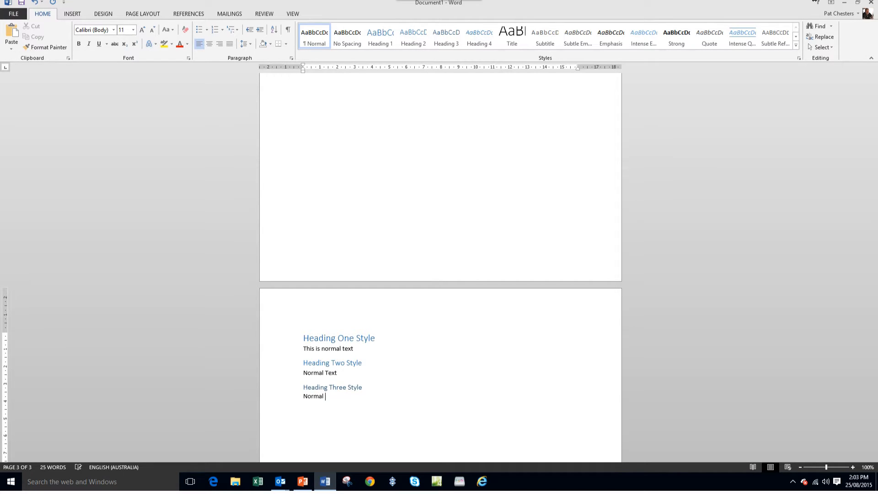
pyautogui.write('Text')
# - Copy the whole block of three headings with their body text and paste it three times below the original
pyautogui.scroll(-6, 402, 394)
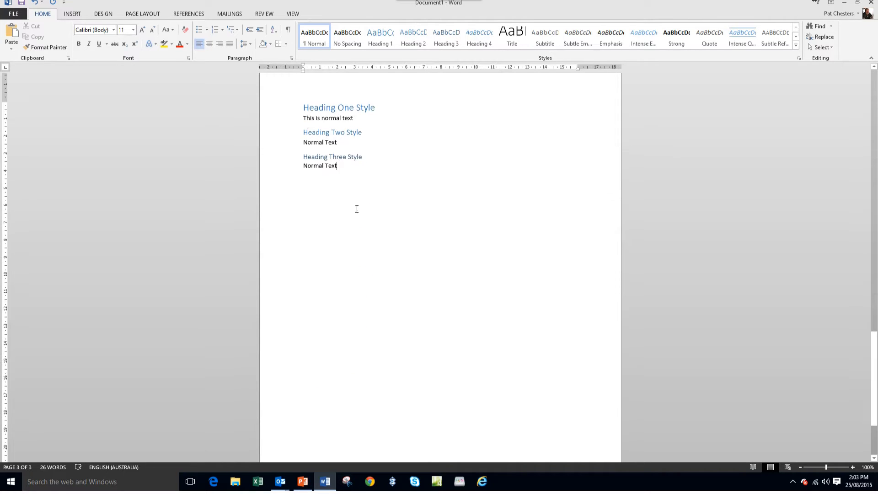
pyautogui.moveTo(276, 114); pyautogui.dragTo(276, 168)
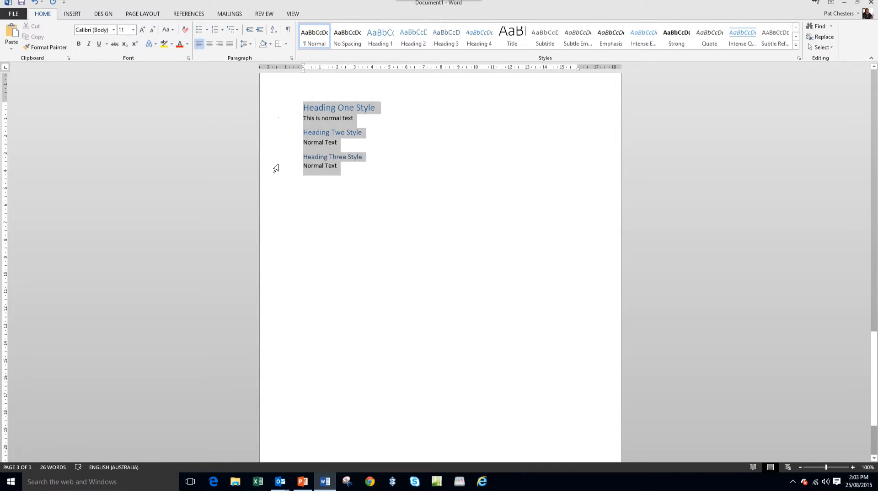
pyautogui.click(450, 207)
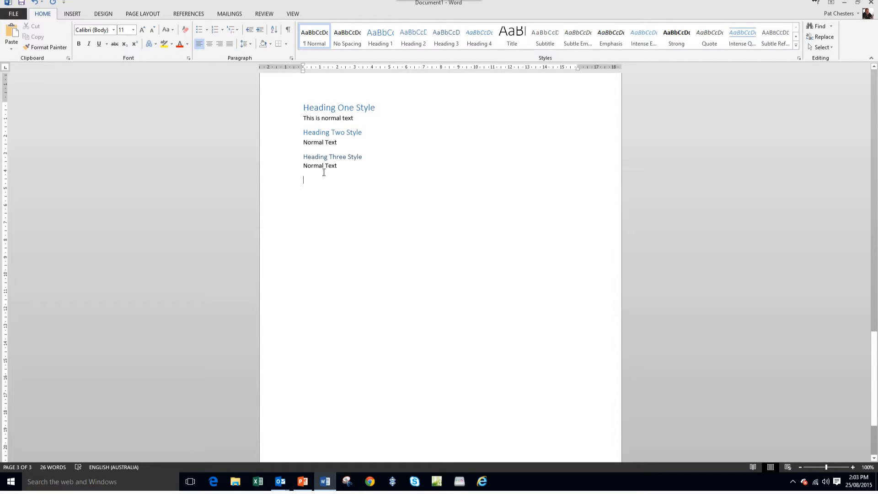
pyautogui.moveTo(277, 113); pyautogui.dragTo(282, 179)
pyautogui.hotkey('ctrl', 'c')
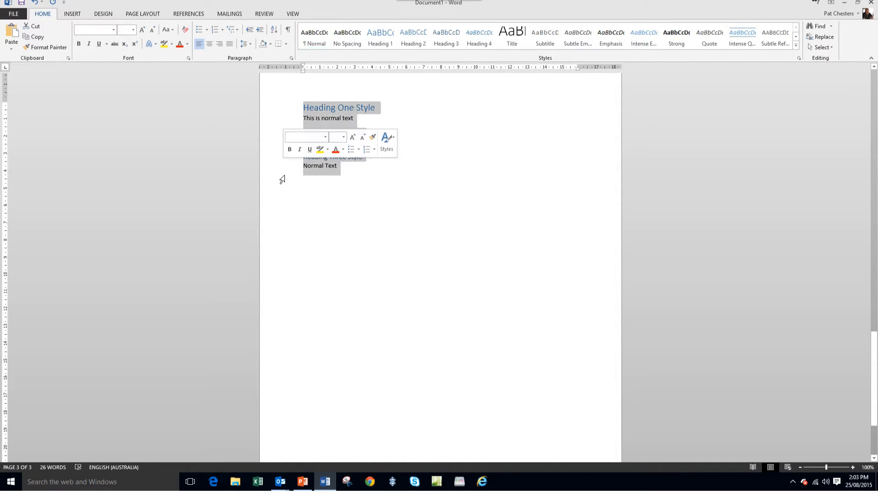
pyautogui.click(347, 199)
pyautogui.hotkey('ctrl', 'v')
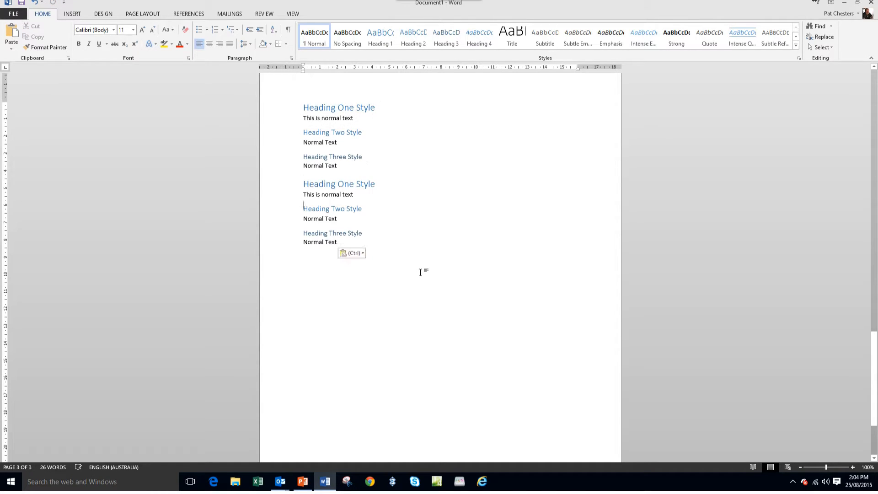
pyautogui.hotkey('ctrl', 'v')
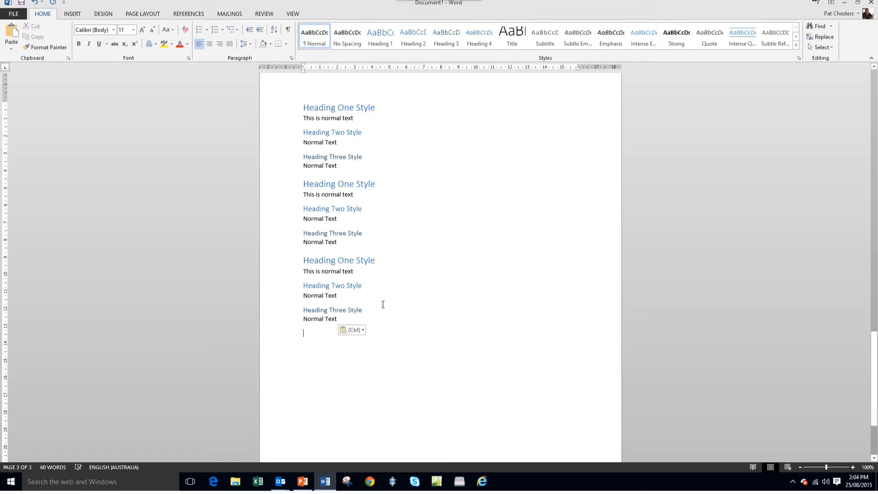
pyautogui.hotkey('ctrl', 'v')
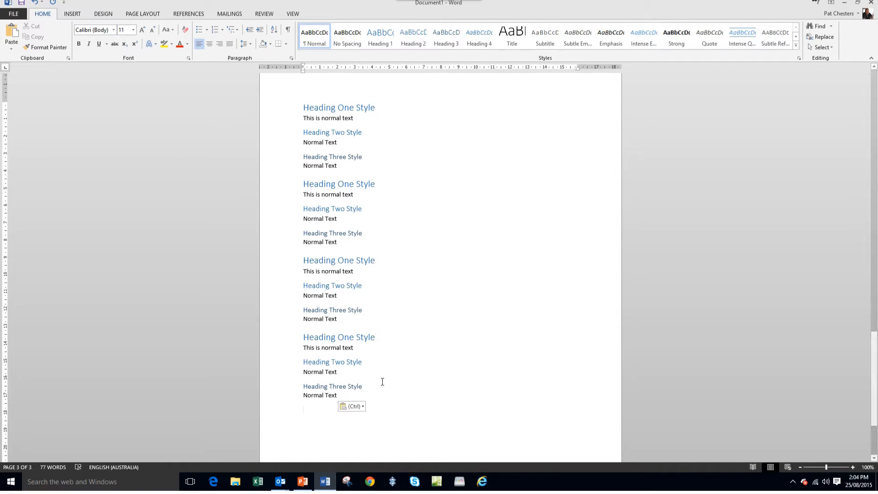
# - Replace the text of the first Heading One Style line with "Introduction"
pyautogui.click(279, 110)
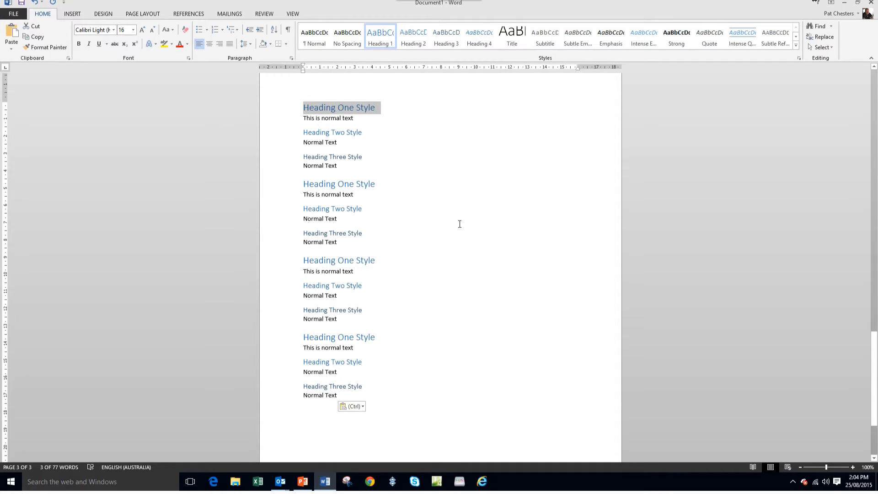
pyautogui.write('Intr')
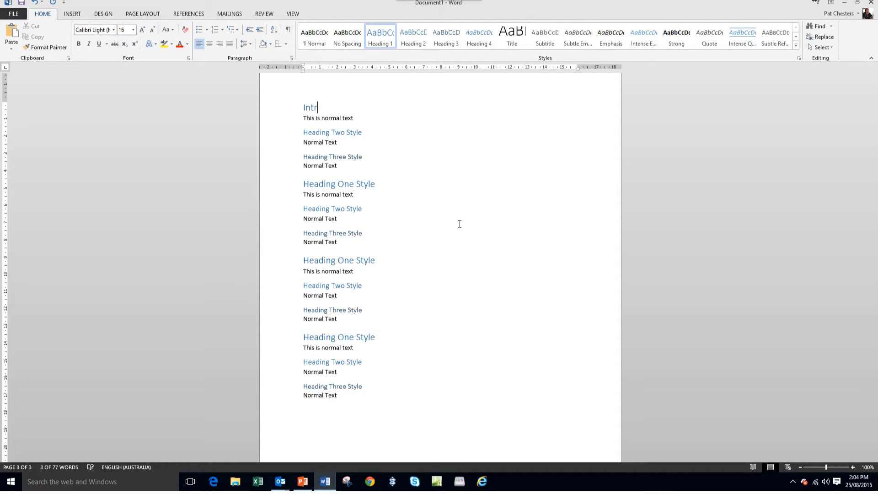
pyautogui.write('oduction')
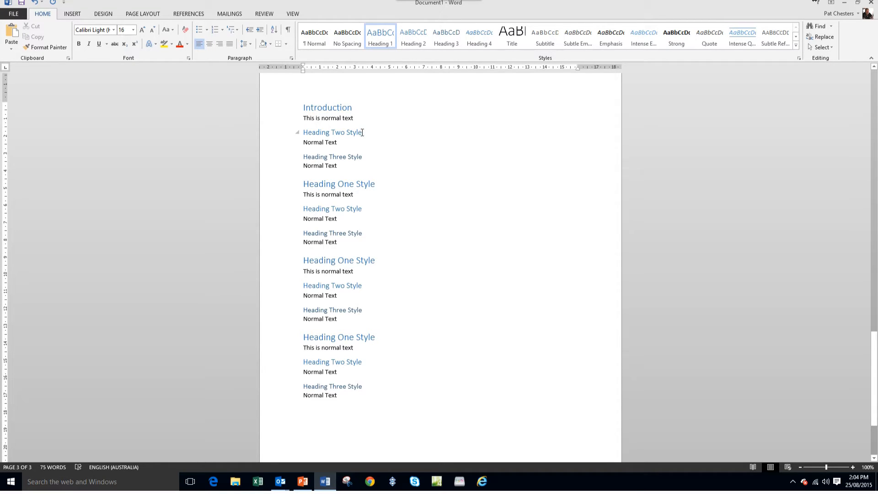
# - Under Introduction, replace the Heading Two Style text with "Why" and the Heading Three Style text with "When"
pyautogui.moveTo(361, 132); pyautogui.dragTo(307, 136)
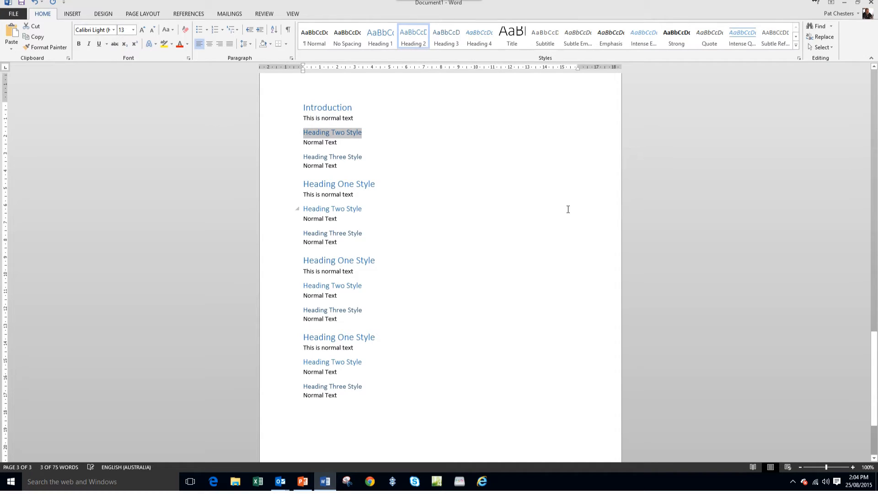
pyautogui.write('Why')
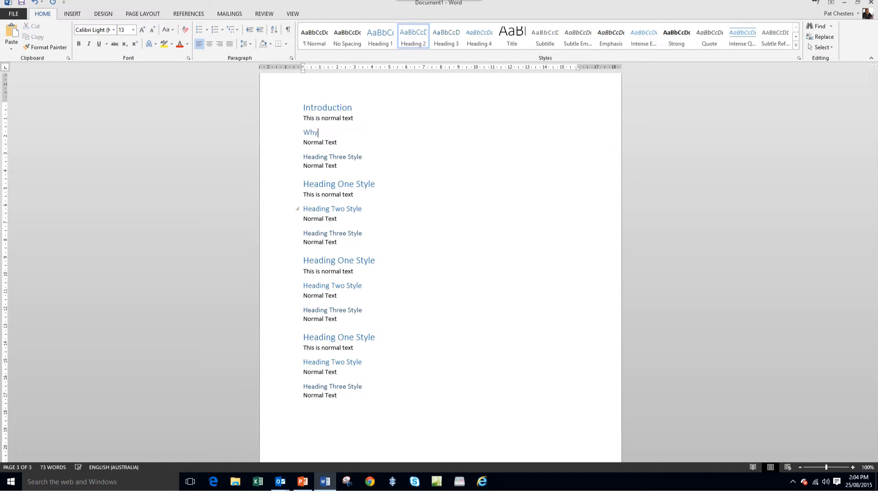
pyautogui.moveTo(370, 156); pyautogui.dragTo(303, 157)
pyautogui.write('When')
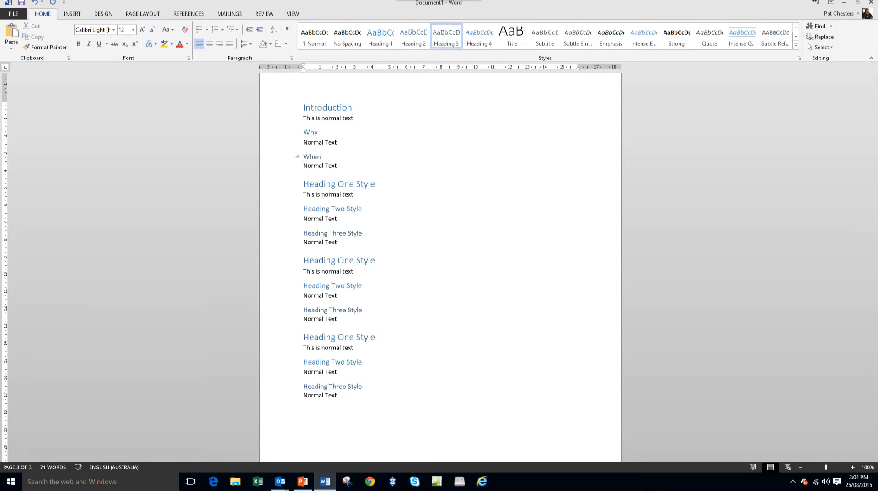
# - Replace the second block's Heading One, Two and Three Style texts with "Cost", "Once Off" and "Ongoing"
pyautogui.moveTo(376, 183); pyautogui.dragTo(302, 184)
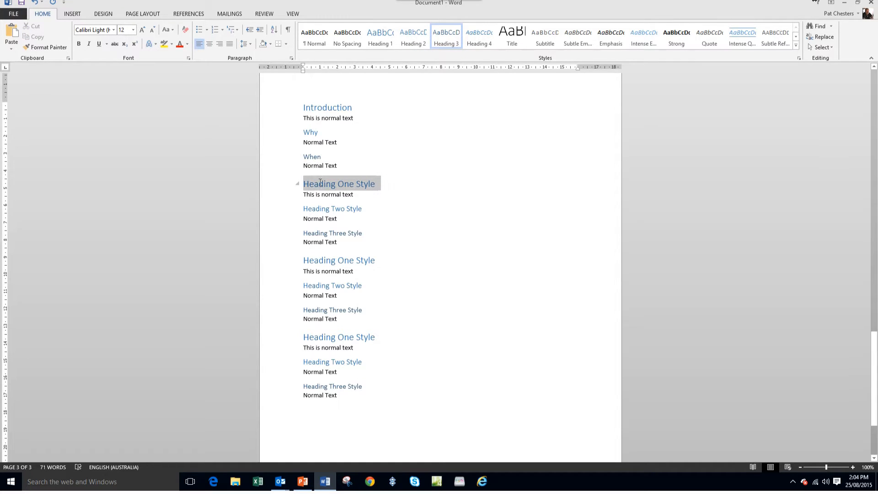
pyautogui.write('Cost')
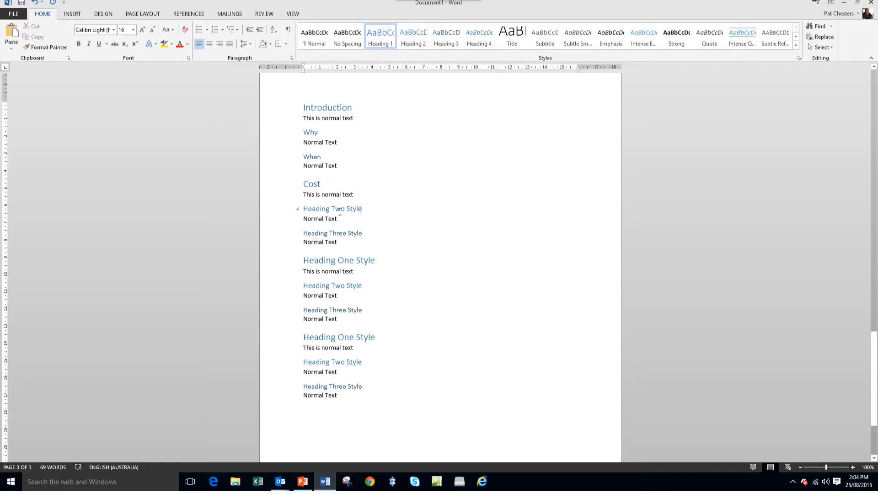
pyautogui.moveTo(366, 208); pyautogui.dragTo(303, 208)
pyautogui.write('Once Off')
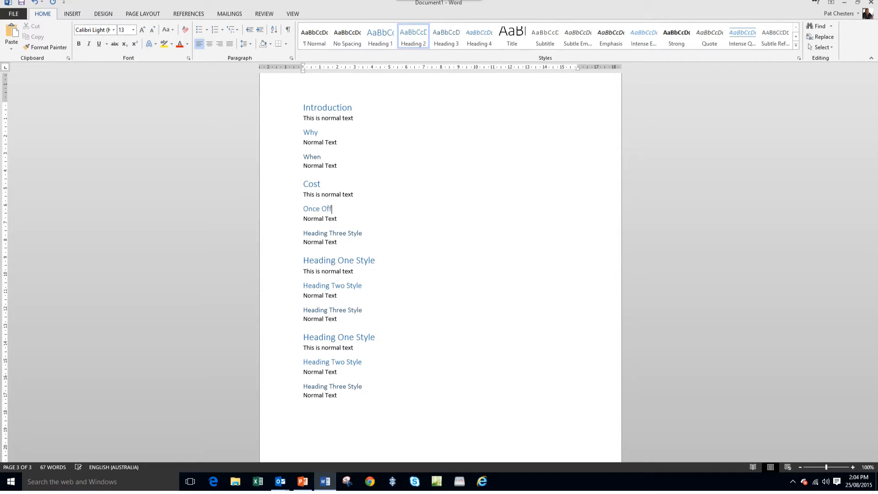
pyautogui.moveTo(369, 231); pyautogui.dragTo(304, 232)
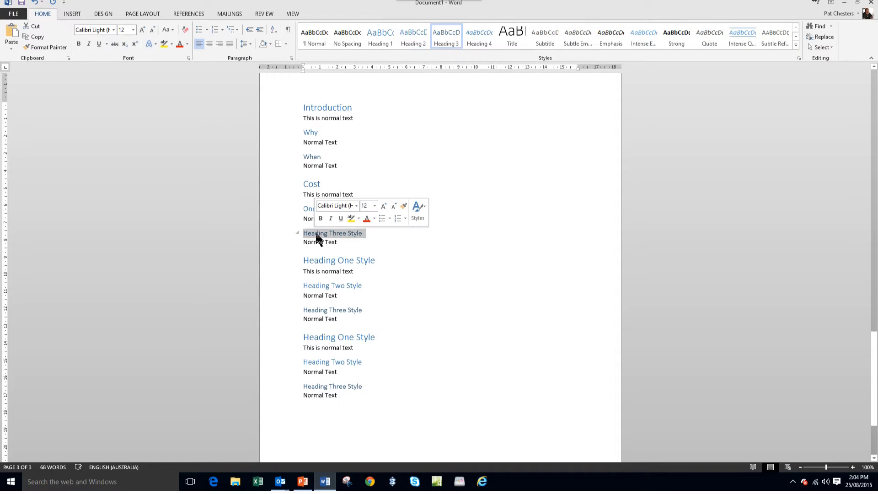
pyautogui.write('Ongoing')
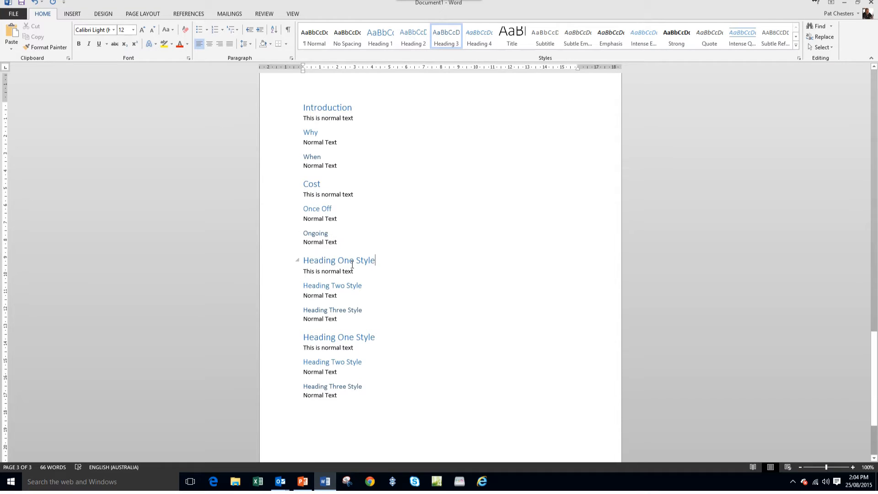
# - Replace the Heading One Style text of the third block with "Implementation"
pyautogui.moveTo(376, 260); pyautogui.dragTo(303, 260)
pyautogui.press('Delete')
pyautogui.write('Im')
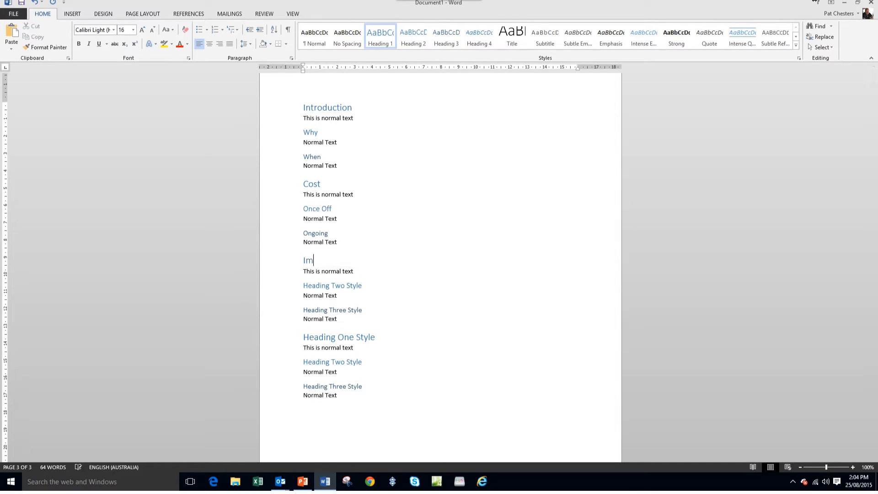
pyautogui.write('plementation')
pyautogui.click(406, 286)
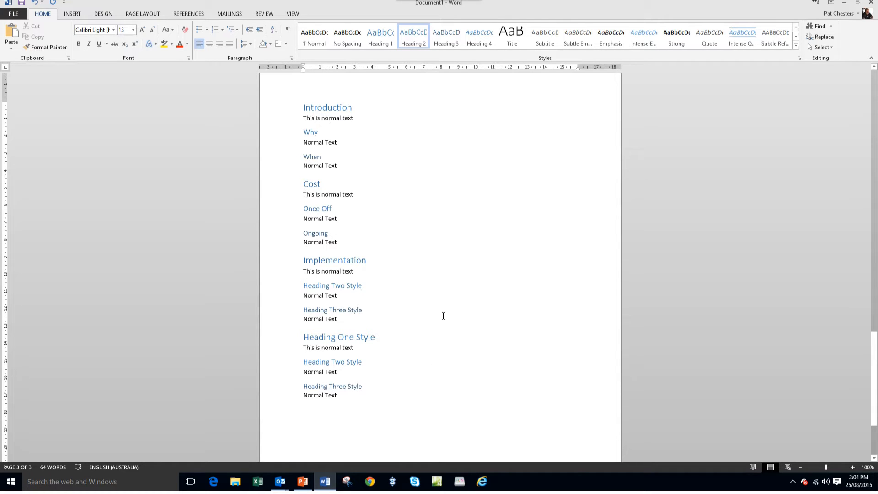
# - Insert an Automatic Table 2 table of contents on the blank second page
pyautogui.scroll(10, 444, 312)
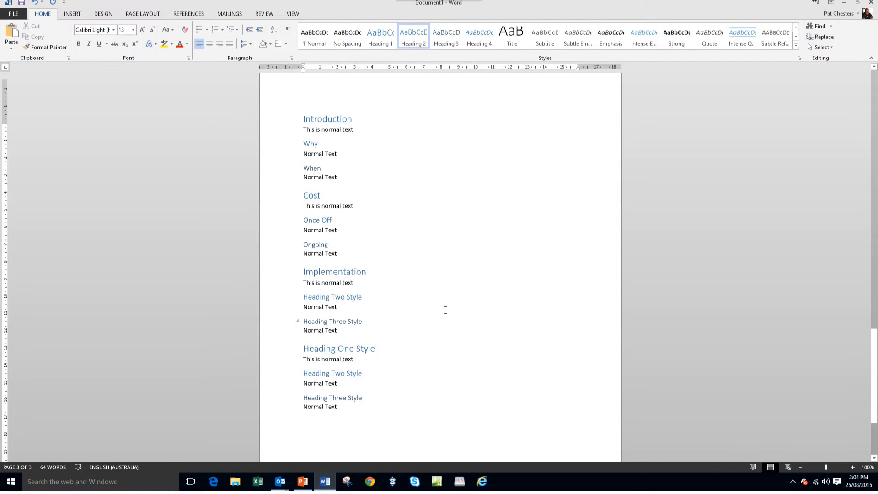
pyautogui.scroll(9, 445, 303)
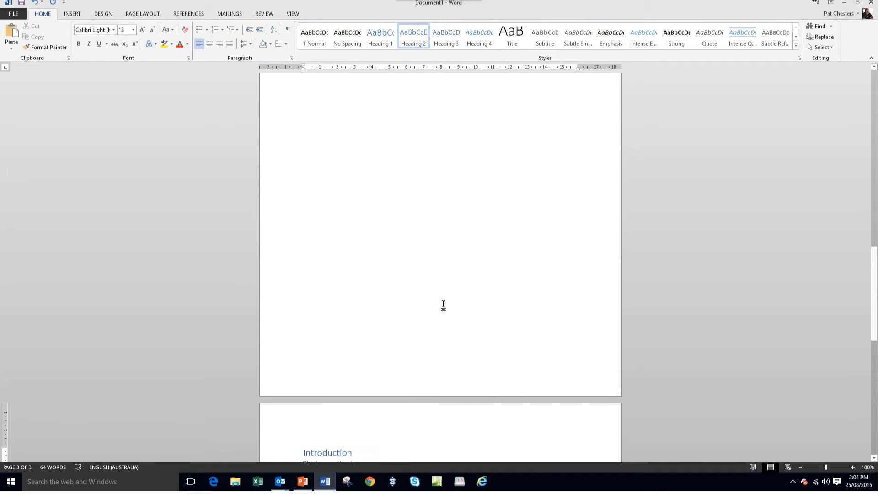
pyautogui.scroll(2, 433, 298)
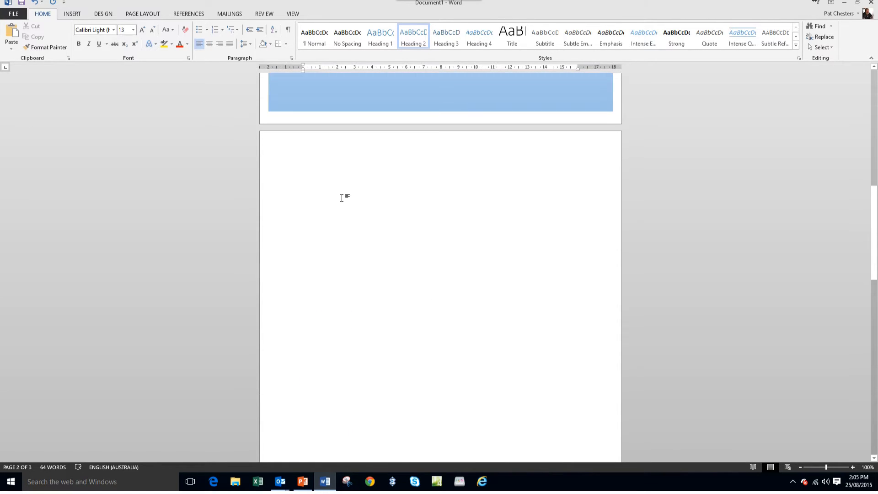
pyautogui.click(314, 152)
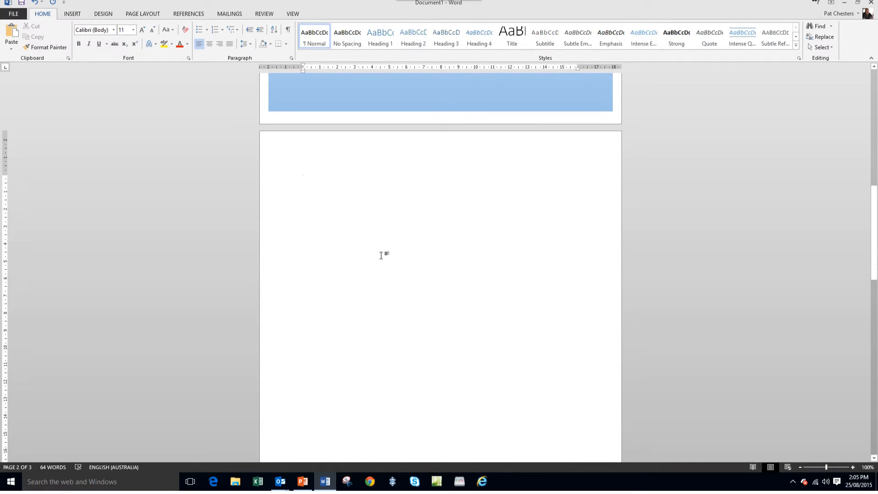
pyautogui.click(189, 13)
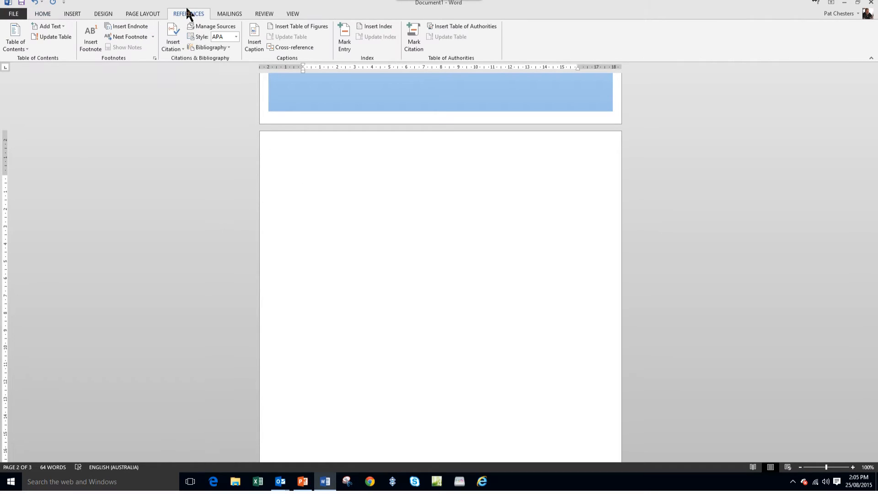
pyautogui.click(15, 41)
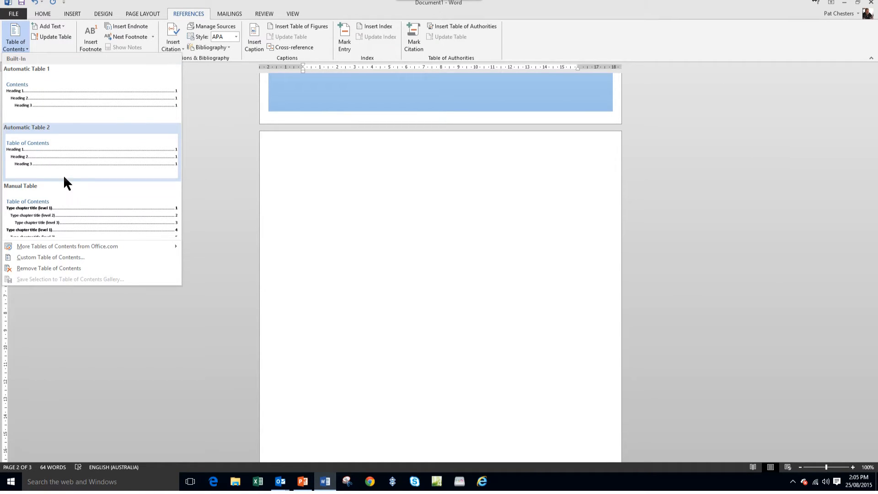
pyautogui.click(46, 163)
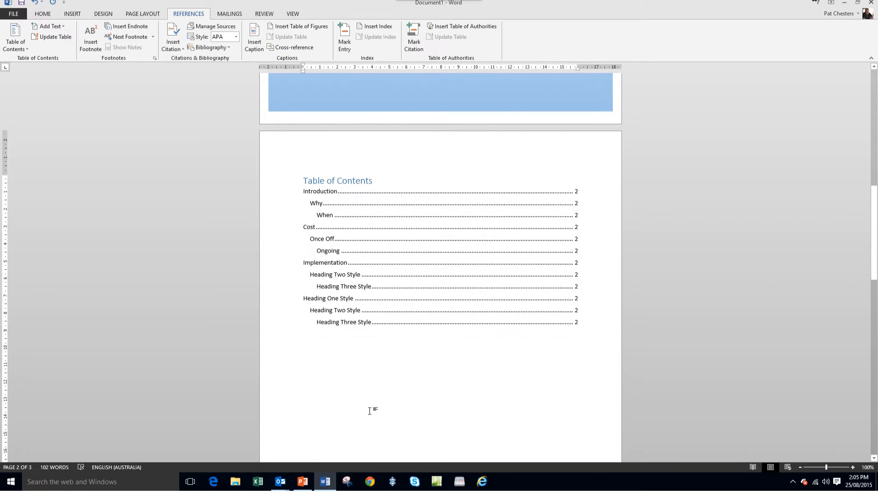
# - Under Implementation, replace the Heading Two Style text with "Planning" and the Heading Three Style text with "Training"
pyautogui.scroll(-15, 345, 366)
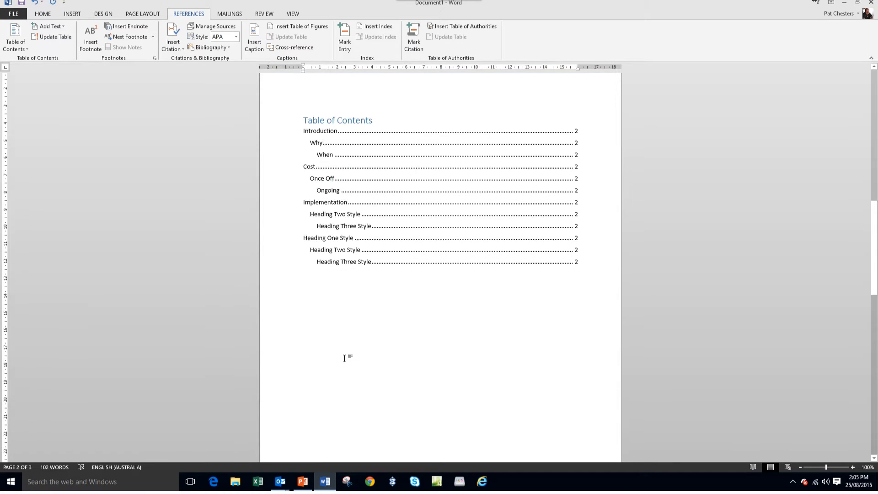
pyautogui.scroll(-7, 342, 350)
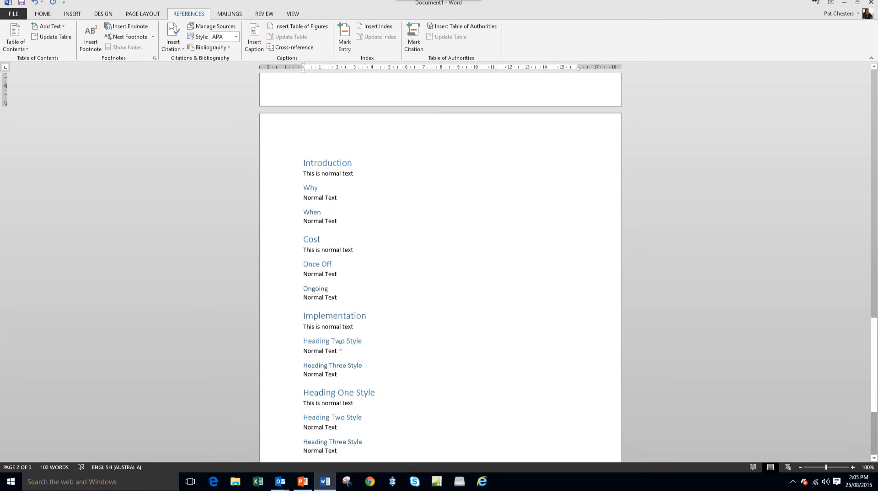
pyautogui.scroll(-2, 340, 346)
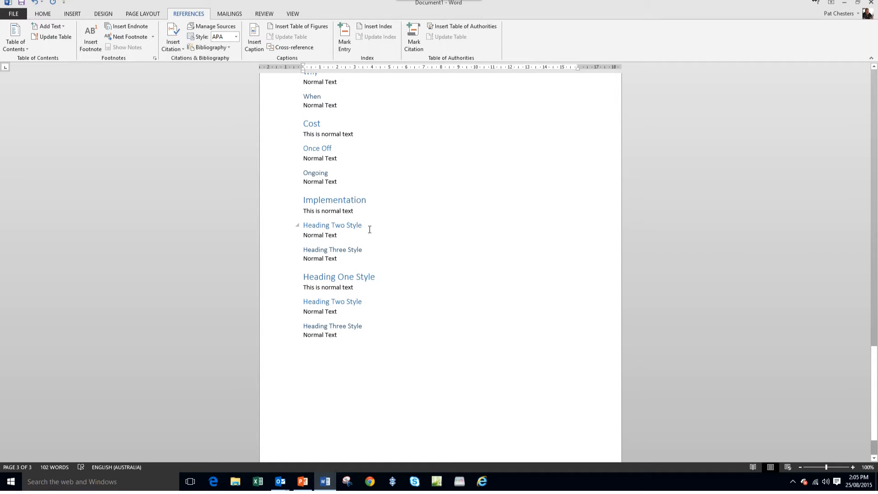
pyautogui.moveTo(364, 226); pyautogui.dragTo(301, 226)
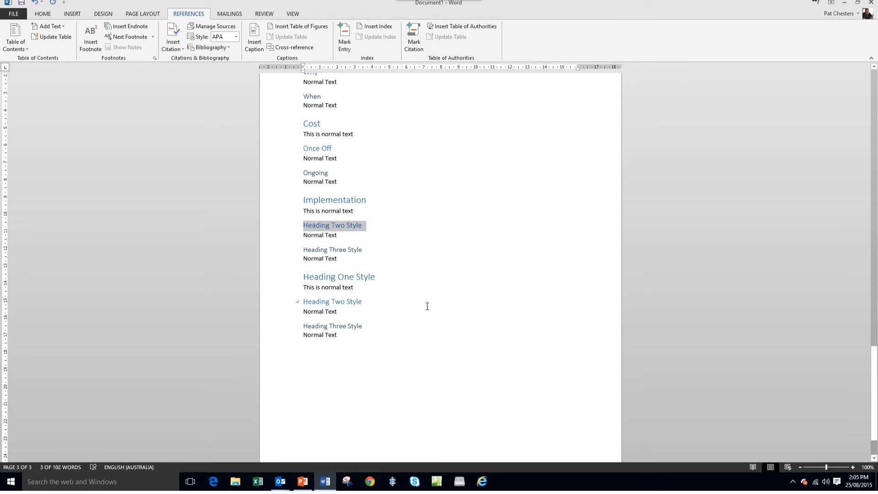
pyautogui.write('Planning')
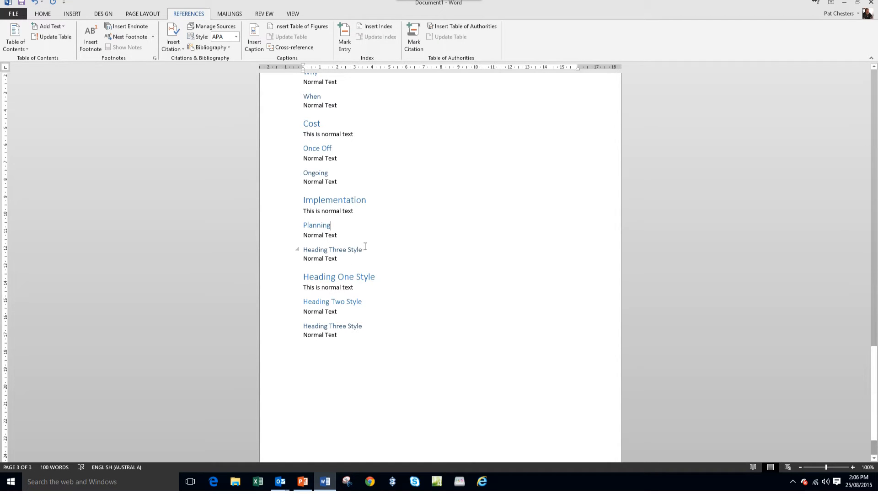
pyautogui.moveTo(366, 249); pyautogui.dragTo(315, 247)
pyautogui.write('Train')
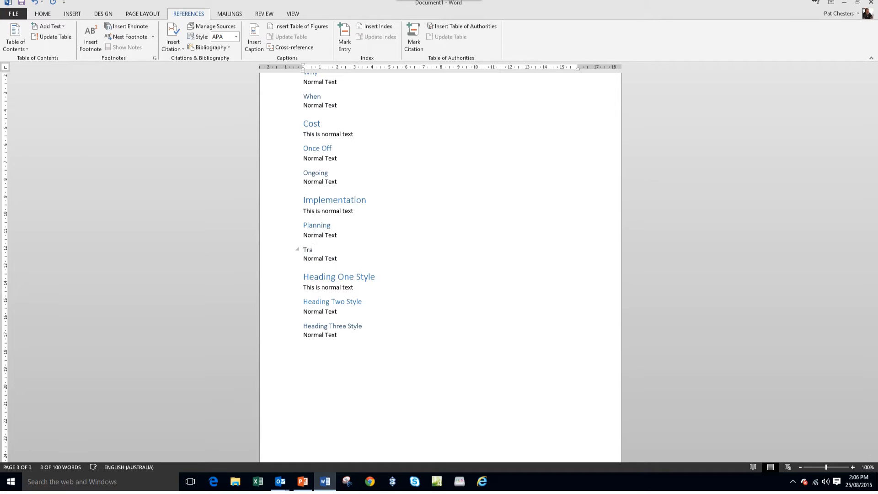
pyautogui.write('ing')
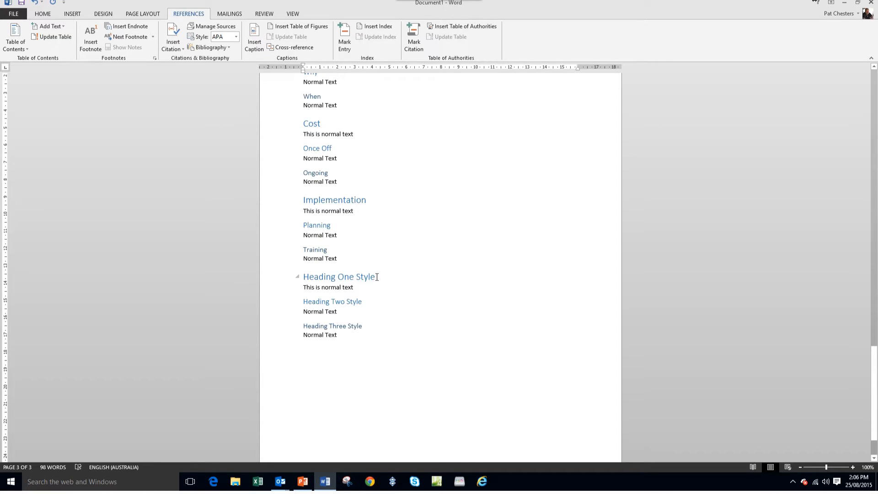
# - In the last block, replace the Heading One Style text with "Go Live" and the Heading Two Style text with "Change Management"
pyautogui.moveTo(377, 277); pyautogui.dragTo(326, 279)
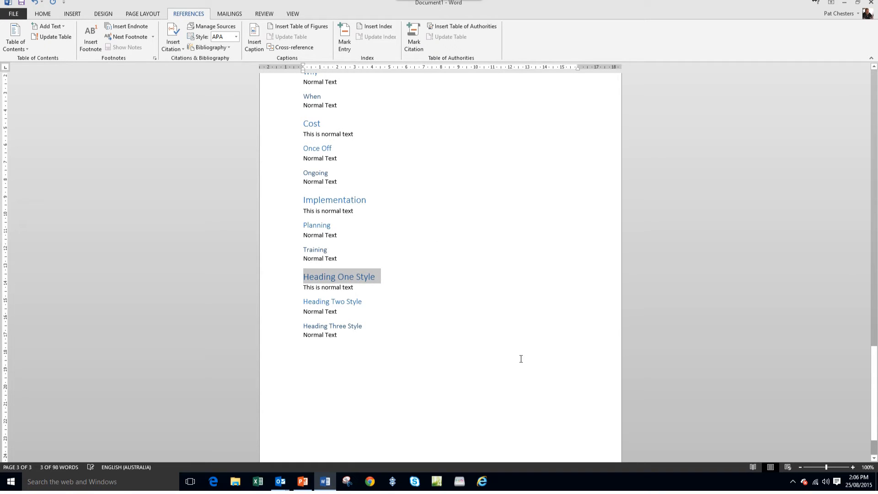
pyautogui.write('Go Live')
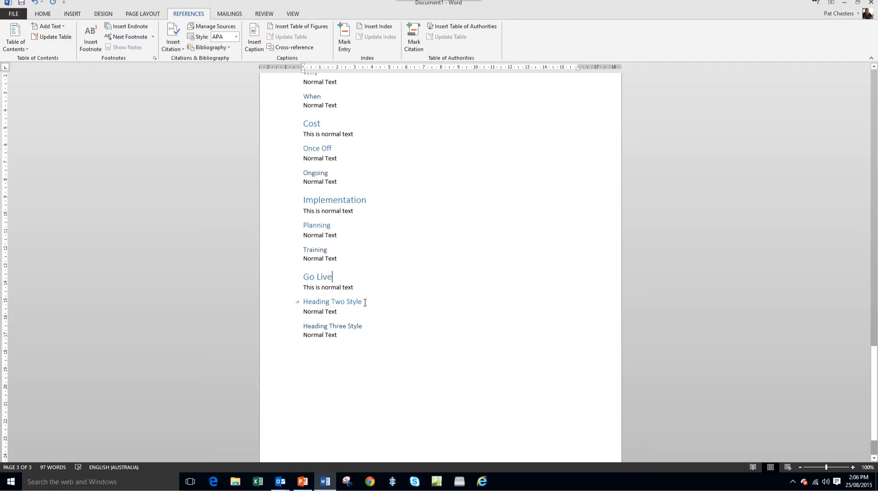
pyautogui.moveTo(364, 302); pyautogui.dragTo(303, 302)
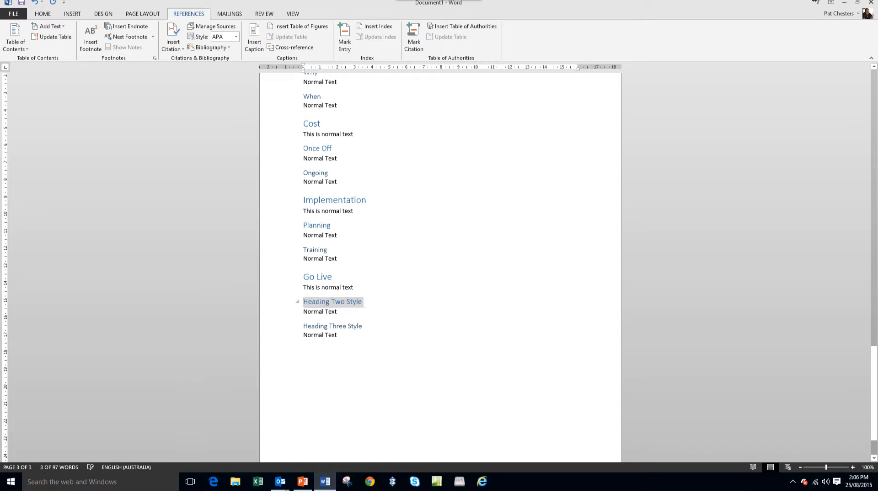
pyautogui.write('Change Mana')
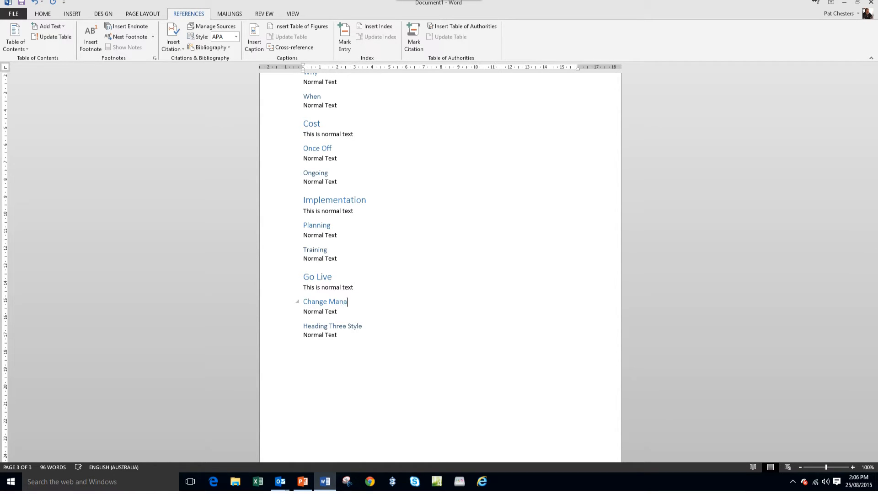
pyautogui.write('gement')
# - Replace the Heading Three Style text under Change Management with "Staff Party"
pyautogui.moveTo(365, 326); pyautogui.dragTo(324, 325)
pyautogui.write('St')
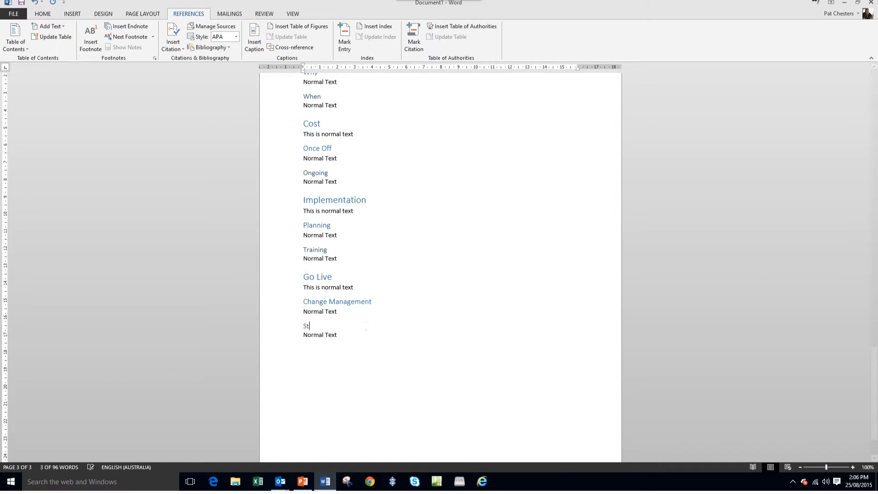
pyautogui.write('aff PArty')
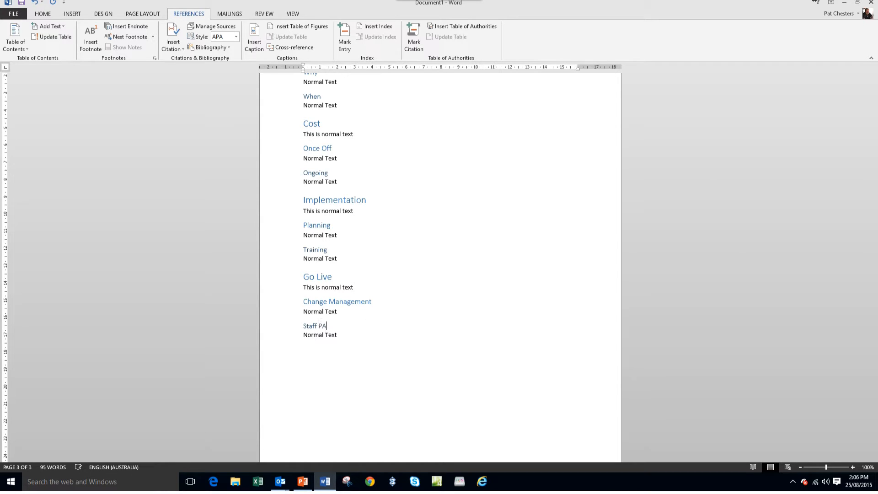
pyautogui.press('BackSpace')
pyautogui.press('BackSpace')
pyautogui.press('BackSpace')
pyautogui.press('BackSpace')
pyautogui.write('ar')
pyautogui.click(427, 361)
# - Update the entire table of contents on the second page to match the renamed headings
pyautogui.scroll(5, 435, 251)
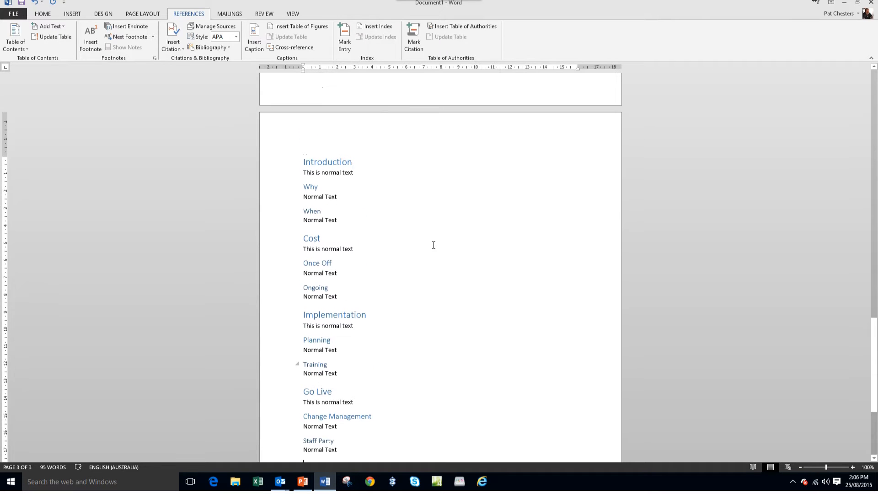
pyautogui.scroll(20, 433, 245)
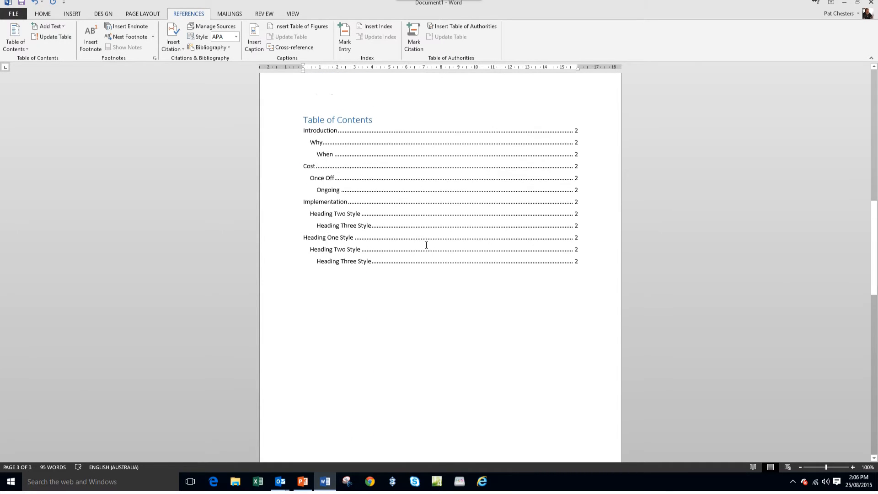
pyautogui.click(525, 152)
pyautogui.scroll(1, 351, 225)
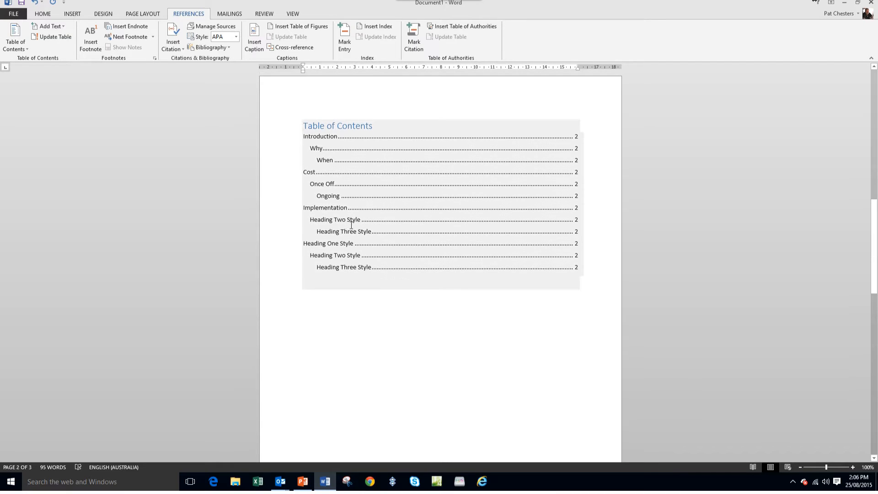
pyautogui.rightClick(401, 199)
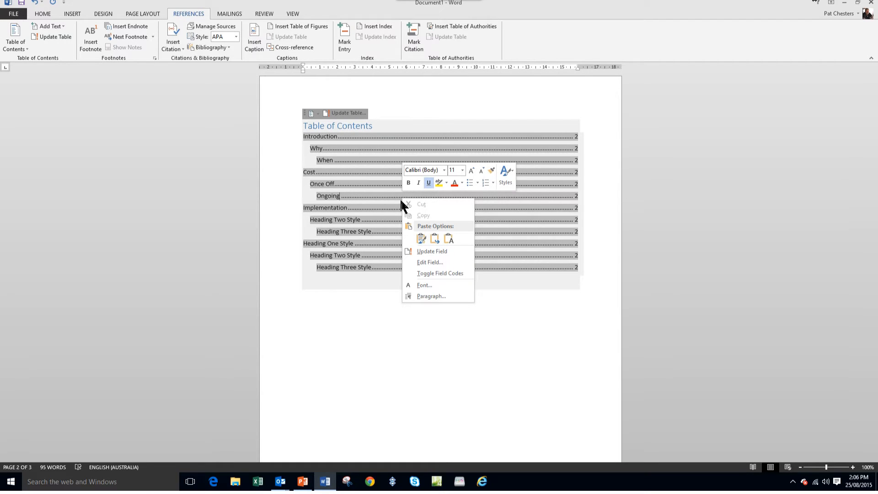
pyautogui.click(445, 251)
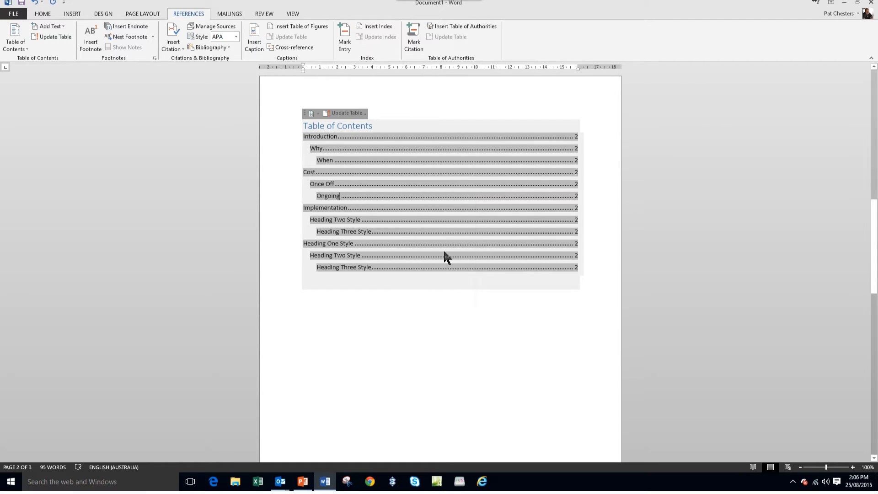
pyautogui.click(351, 112)
pyautogui.click(407, 238)
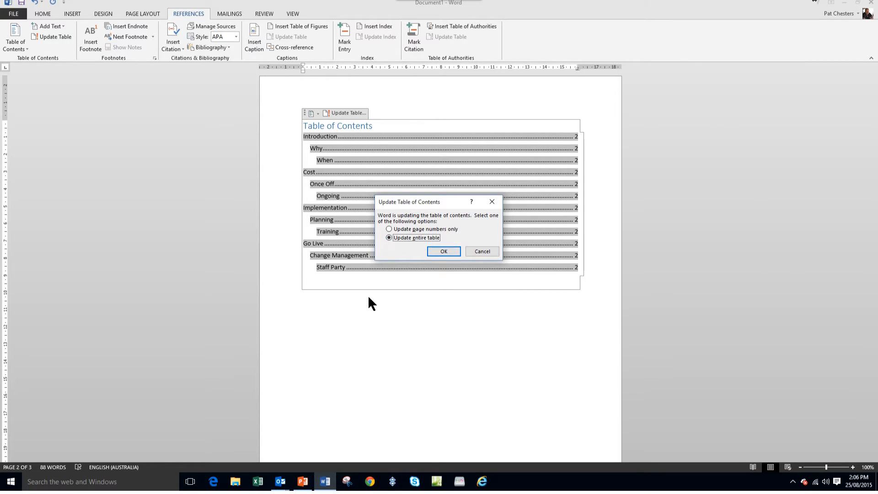
pyautogui.click(442, 251)
pyautogui.click(427, 346)
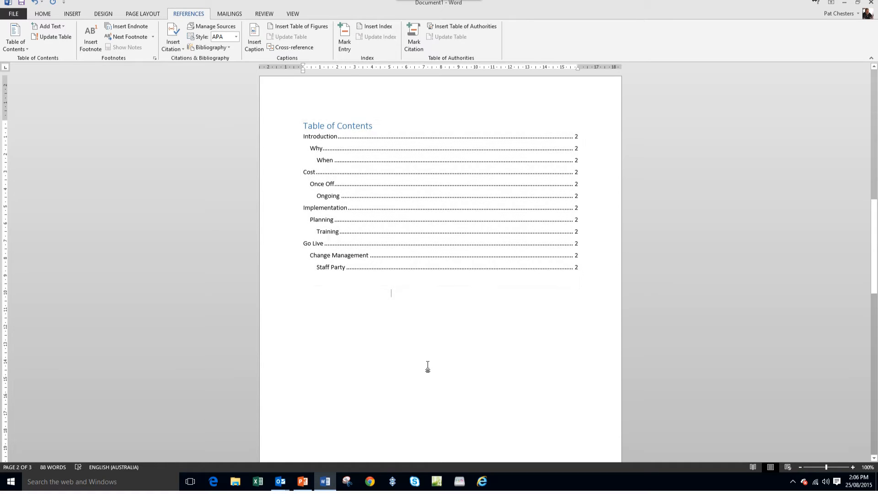
# - Add a new paragraph and a page break after the text under When so the Cost section starts on a new page
pyautogui.click(873, 447)
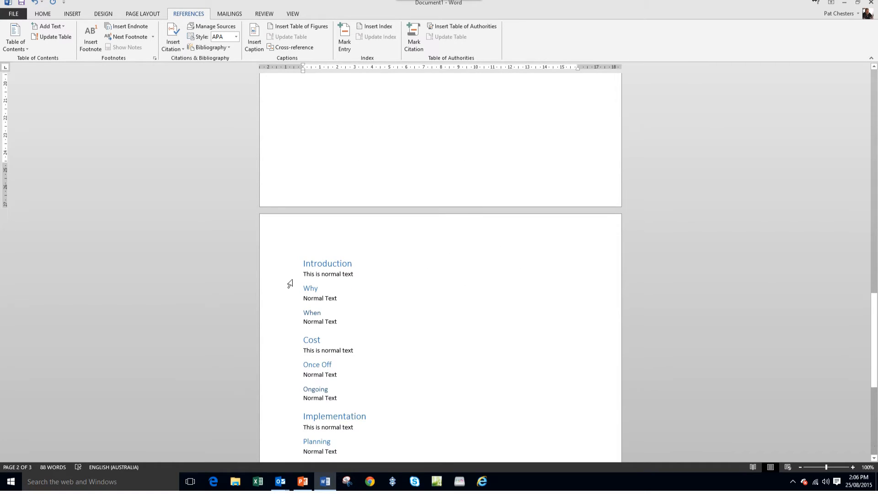
pyautogui.click(356, 326)
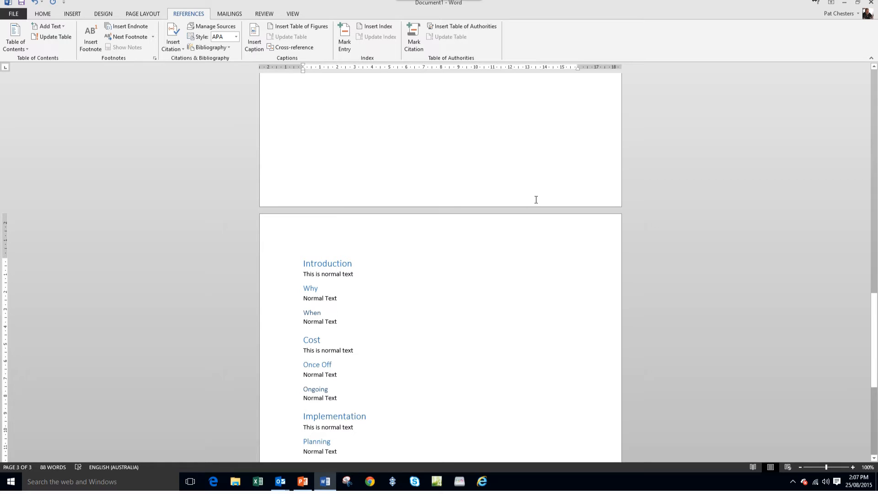
pyautogui.press('Return')
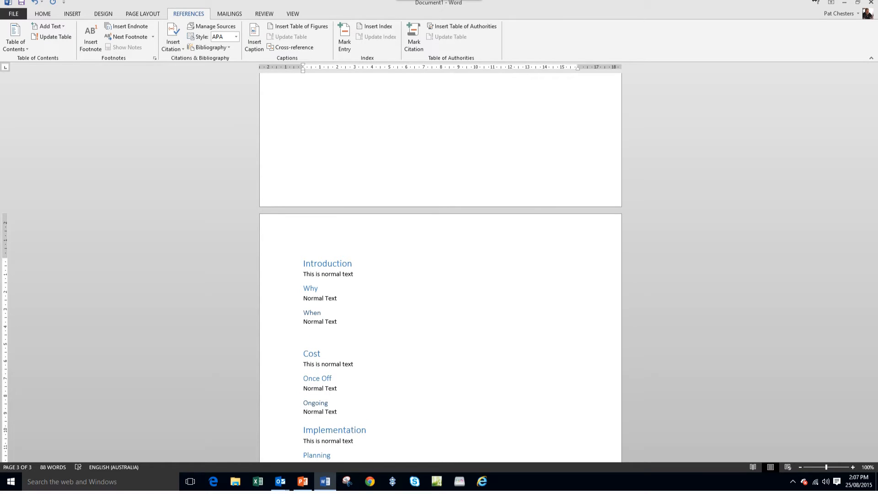
pyautogui.hotkey('ctrl', 'Return')
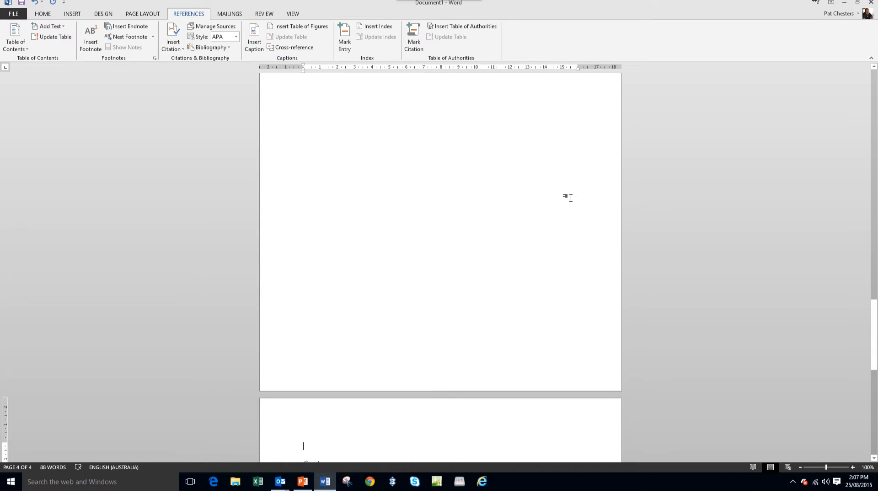
# - Add a new paragraph and a page break after the text under Ongoing so Implementation starts on its own page
pyautogui.scroll(-10, 570, 197)
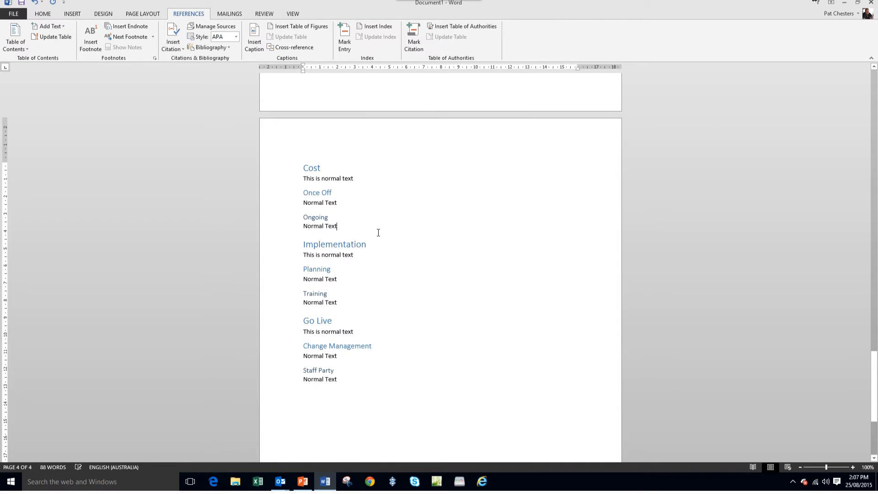
pyautogui.press('Return')
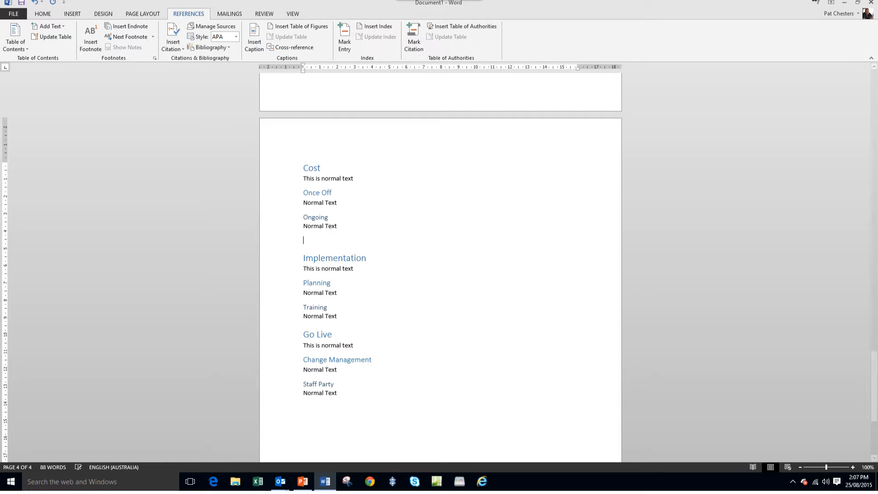
pyautogui.hotkey('ctrl', 'Return')
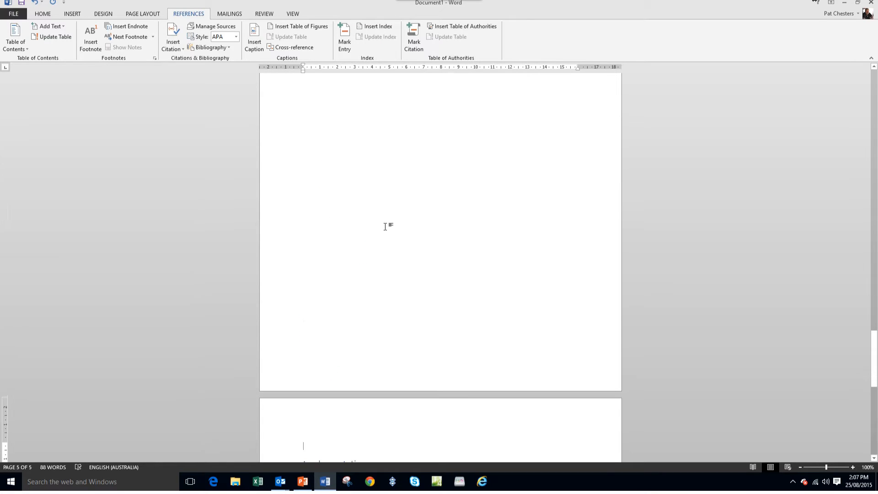
# - Add a new paragraph and a page break after the text under Training so Go Live starts on its own page
pyautogui.scroll(-8, 385, 226)
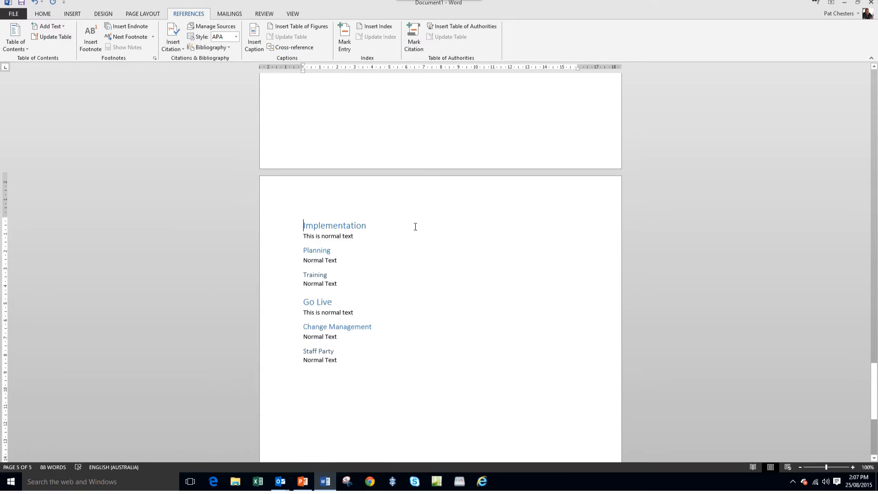
pyautogui.click(383, 287)
pyautogui.press('Return')
pyautogui.hotkey('ctrl', 'Return')
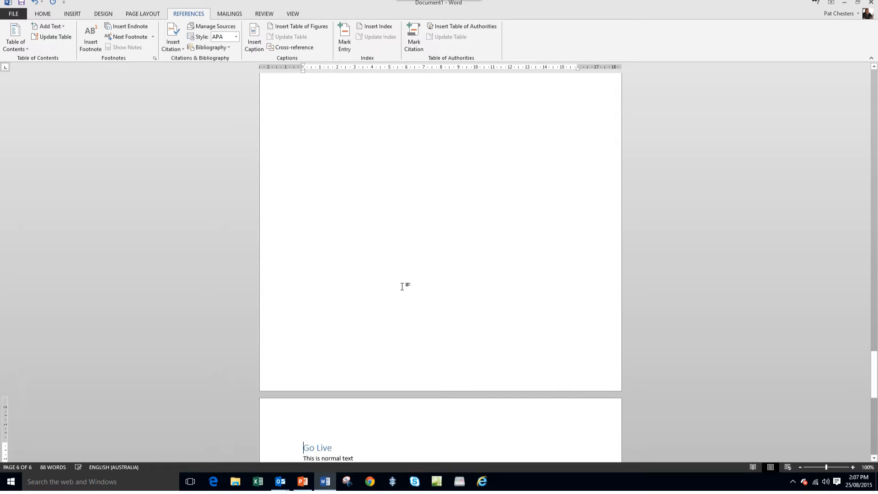
# - Update the entire table of contents on the second page to reflect the new page breaks
pyautogui.scroll(-9, 434, 283)
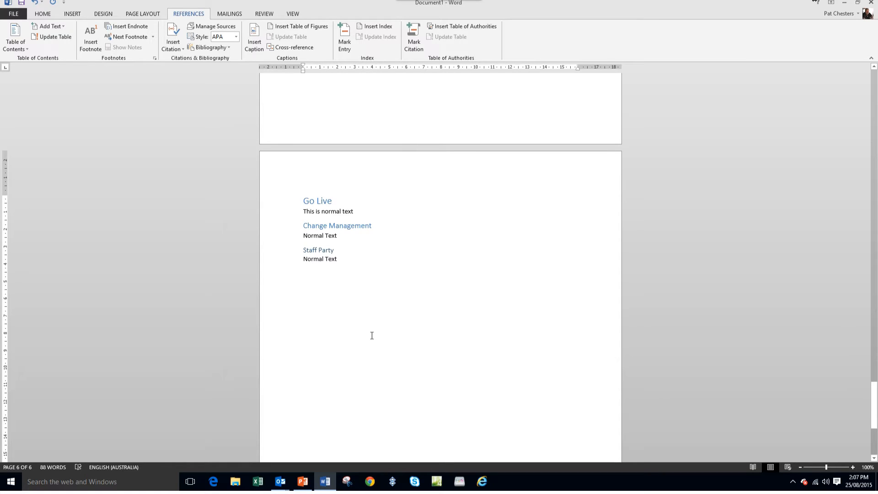
pyautogui.hotkey('ctrl', 'Home')
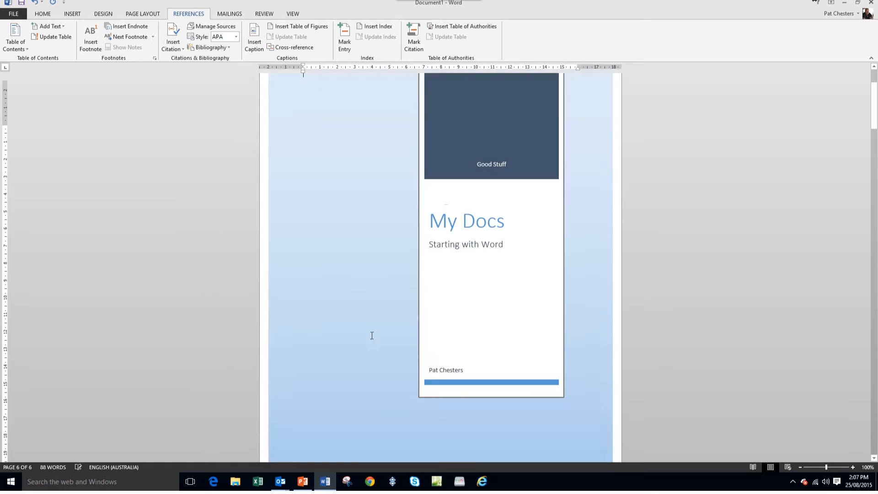
pyautogui.scroll(-8, 366, 337)
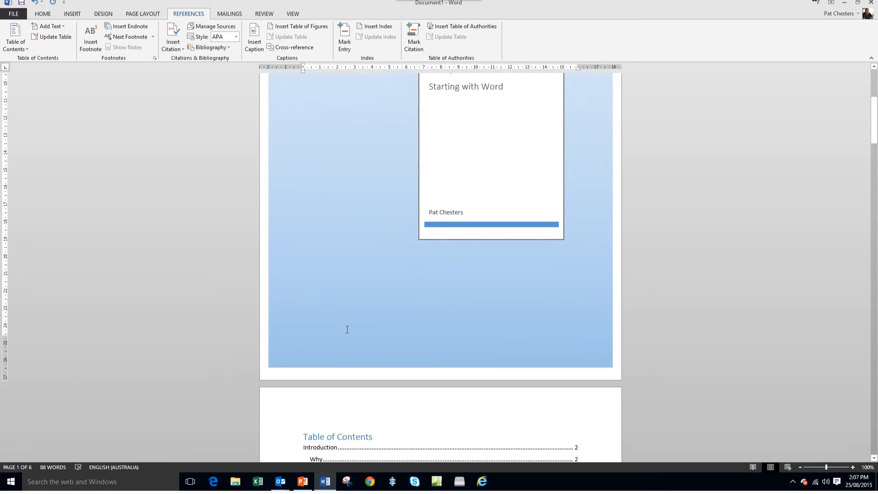
pyautogui.scroll(-2, 340, 322)
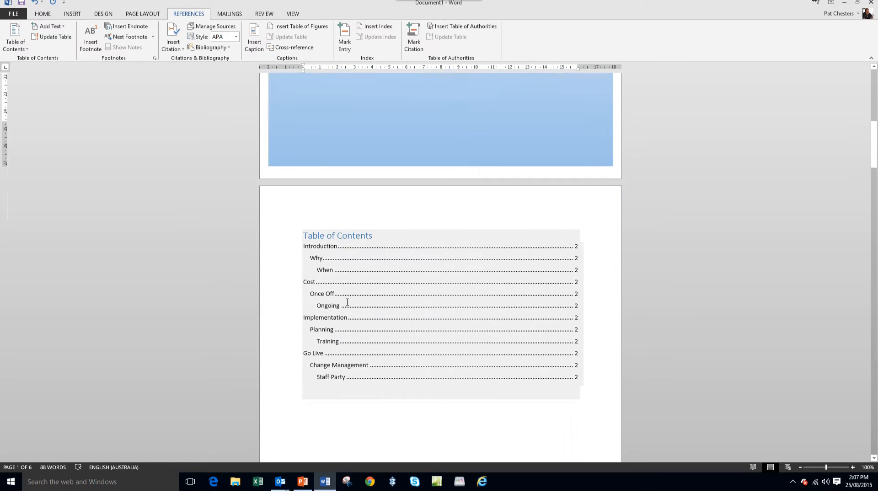
pyautogui.click(361, 389)
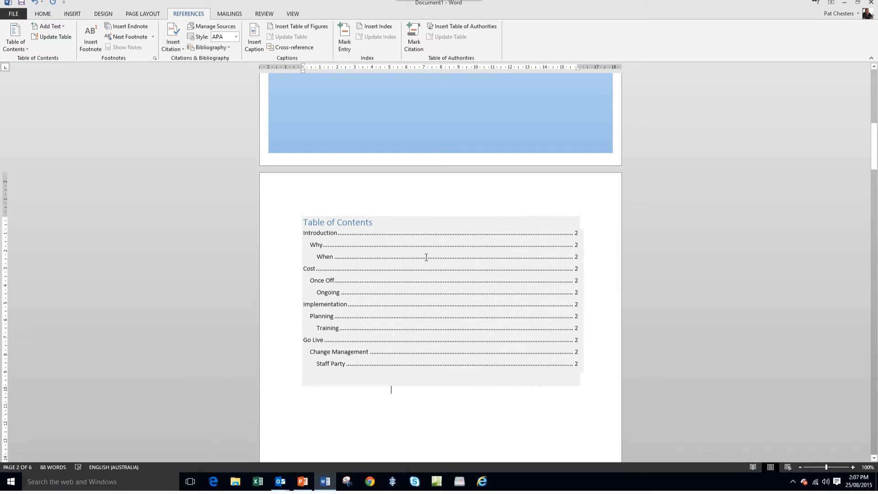
pyautogui.rightClick(431, 286)
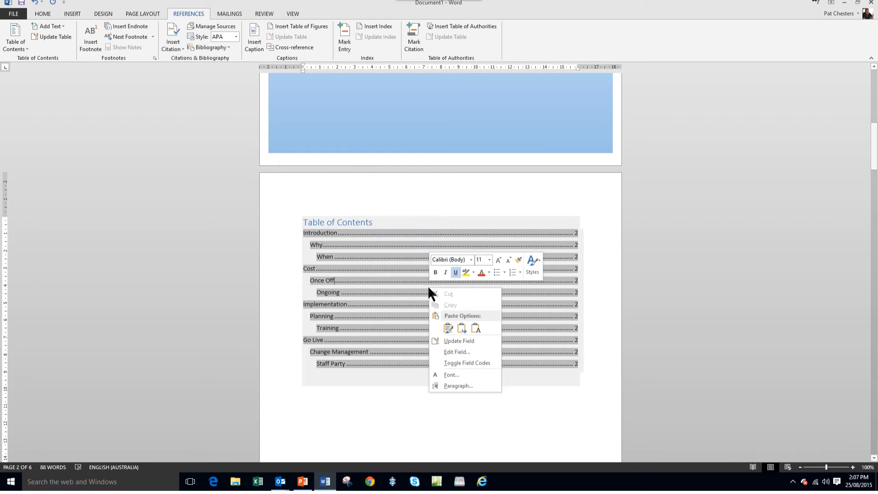
pyautogui.click(455, 343)
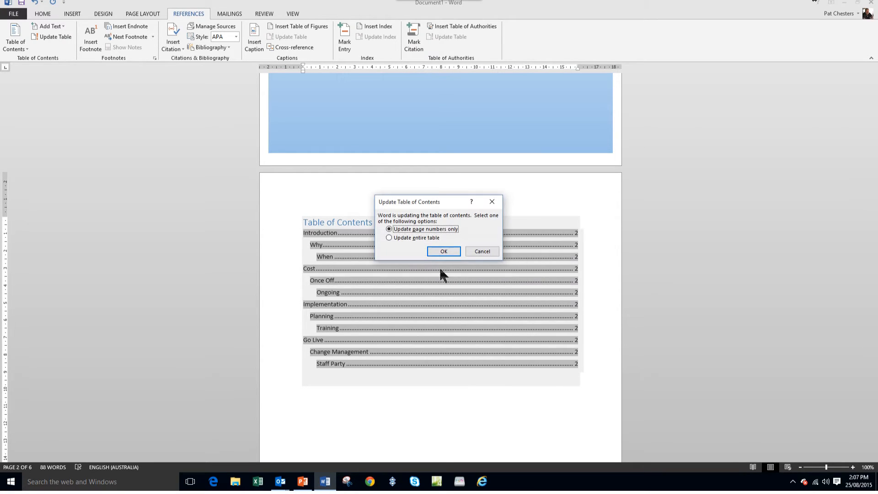
pyautogui.click(411, 237)
pyautogui.click(443, 251)
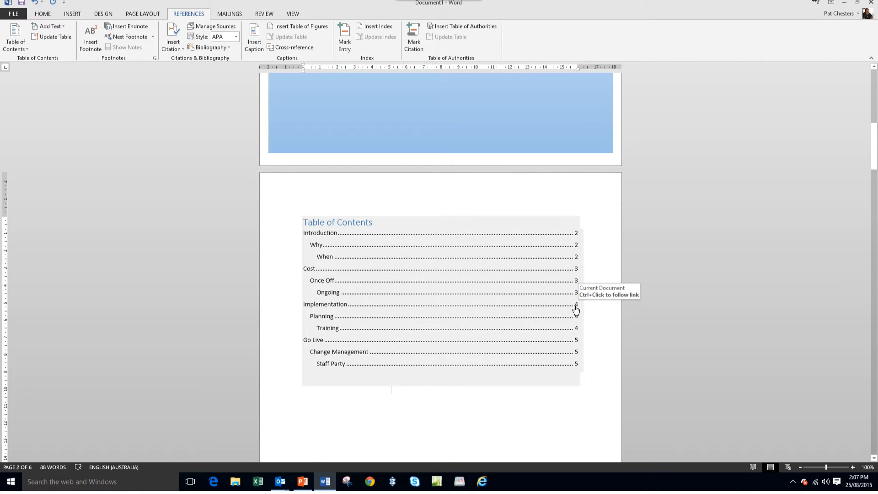
pyautogui.click(577, 307)
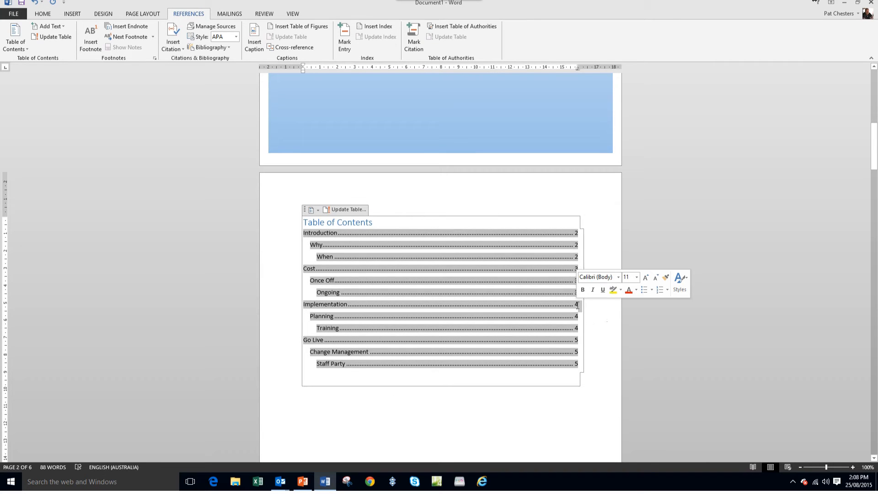
pyautogui.keyDown('ctrl'); pyautogui.click(577, 306); pyautogui.keyUp('ctrl')
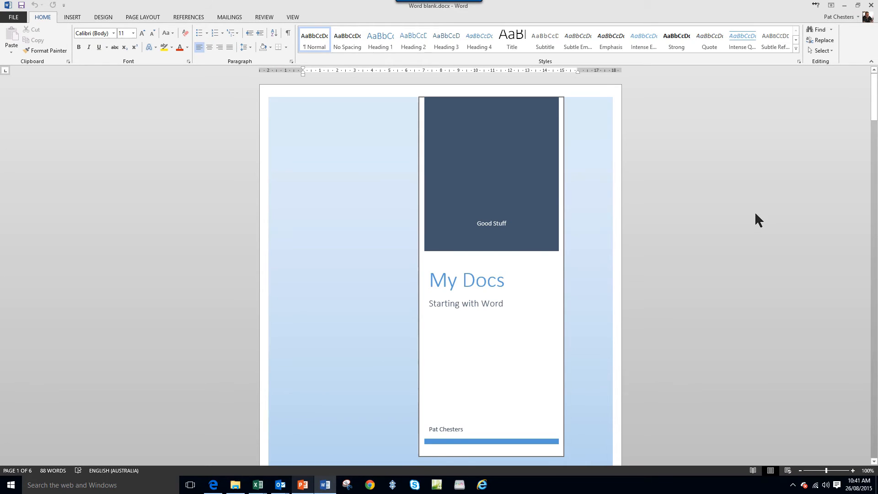
# - Insert the Banded header on the table of contents page, keeping Different First Page enabled, and return to the document body
pyautogui.scroll(-10, 704, 309)
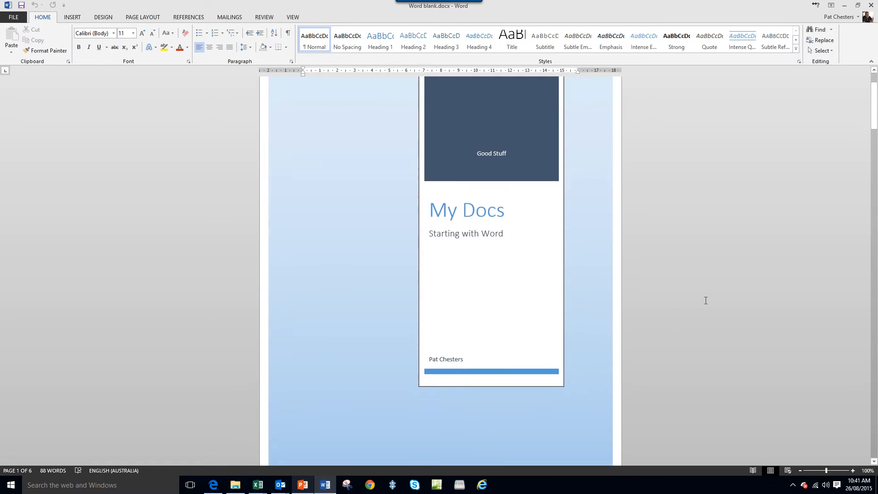
pyautogui.scroll(-3, 706, 295)
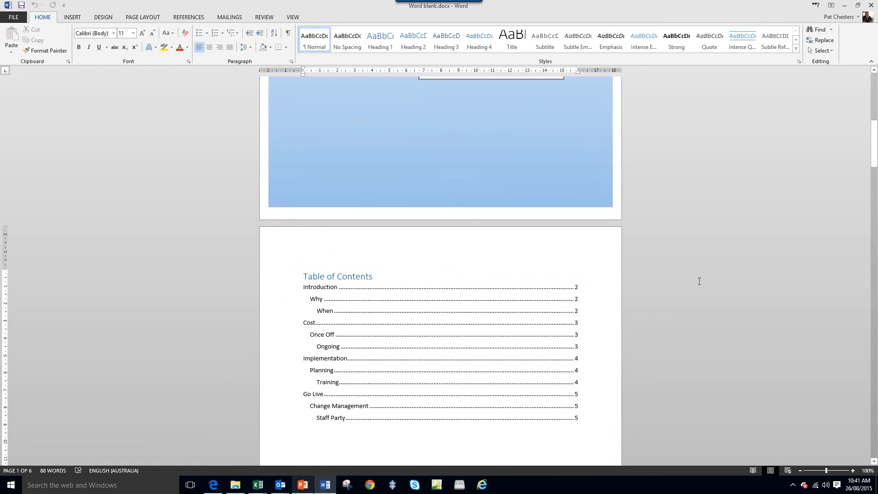
pyautogui.click(348, 235)
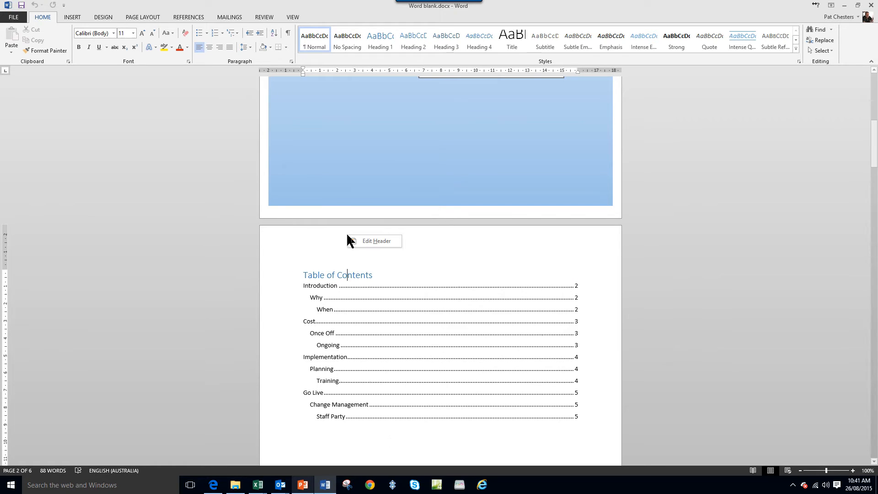
pyautogui.doubleClick(372, 240)
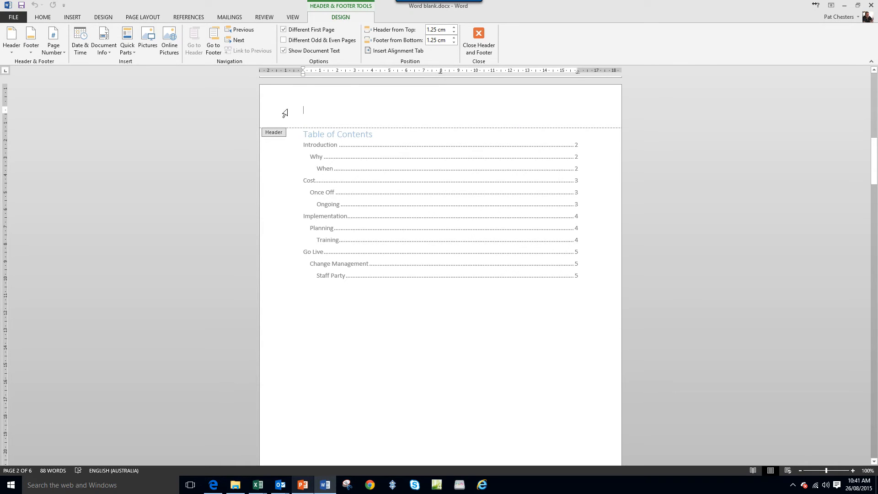
pyautogui.click(12, 46)
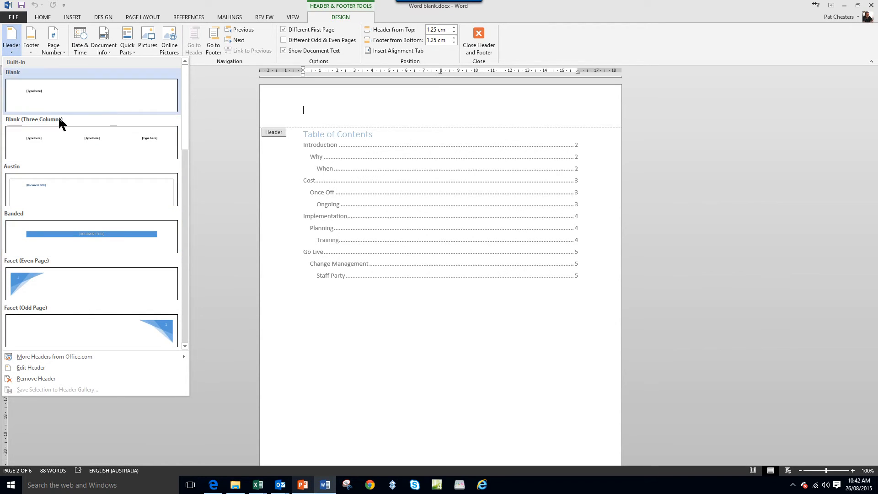
pyautogui.click(95, 231)
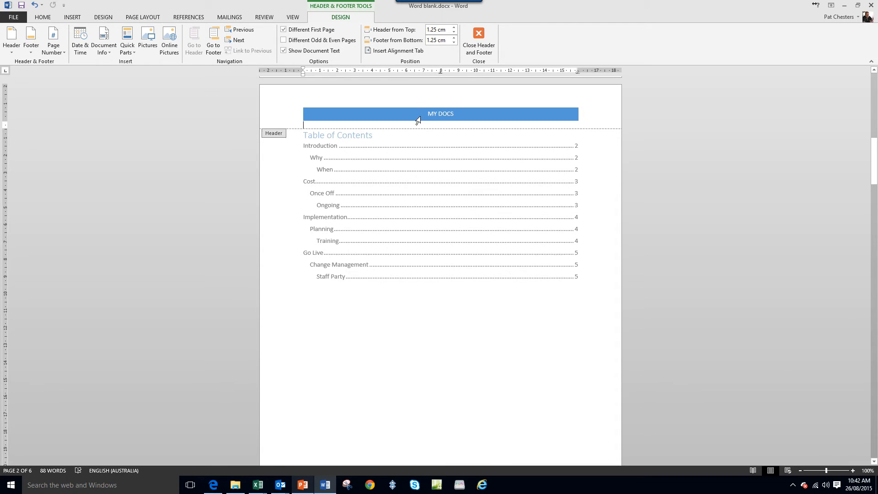
pyautogui.click(283, 28)
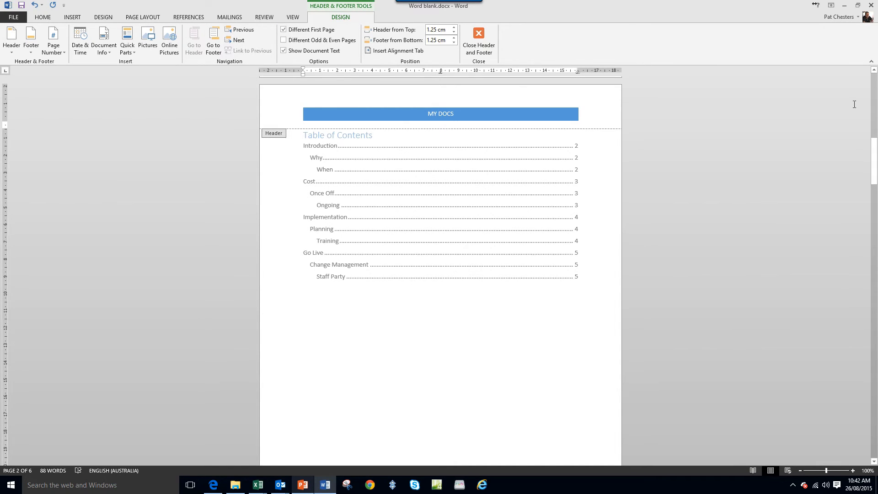
pyautogui.scroll(-5, 874, 416)
pyautogui.scroll(-10, 875, 416)
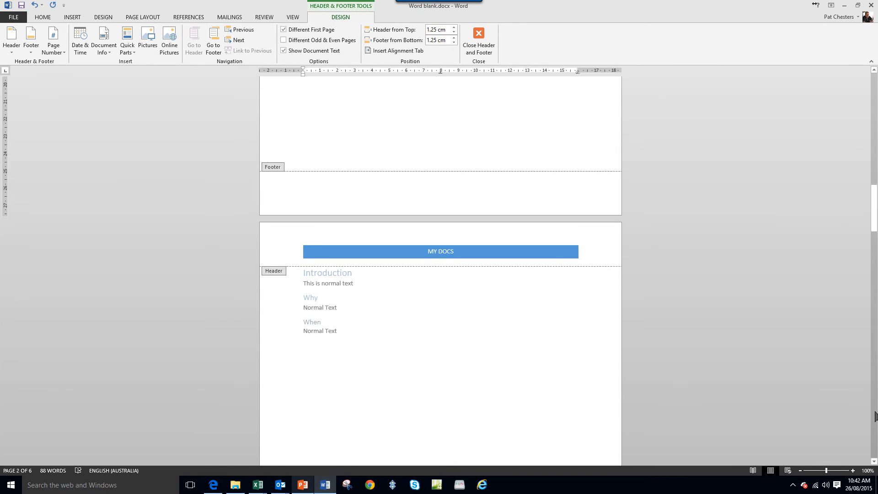
pyautogui.doubleClick(441, 224)
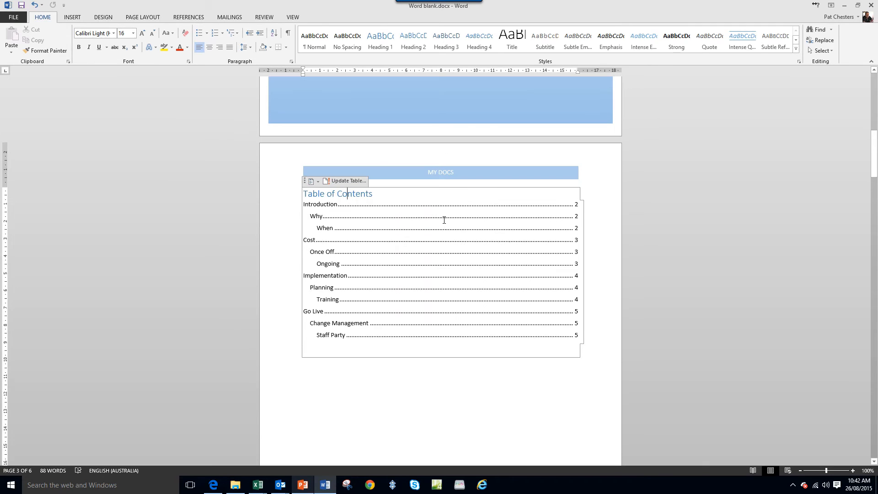
# - Examine the cover page and the following pages to compare where the header appears
pyautogui.scroll(15, 434, 179)
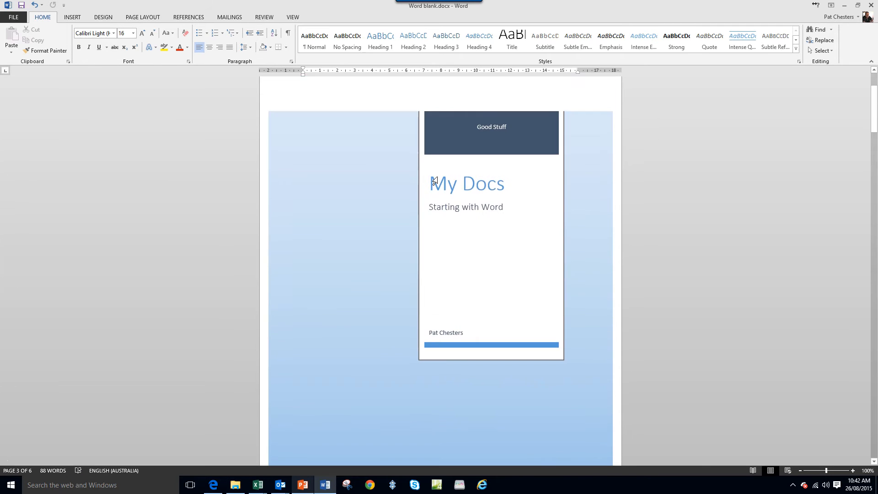
pyautogui.scroll(2, 435, 179)
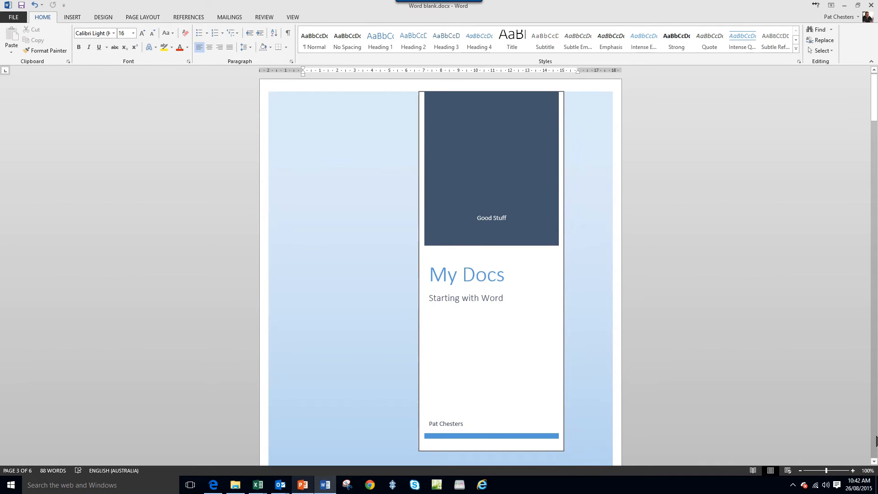
pyautogui.scroll(-20, 876, 441)
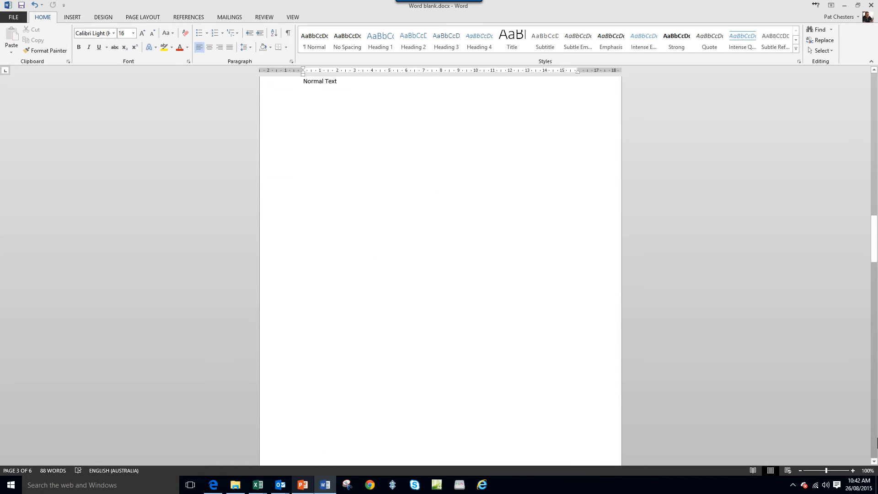
pyautogui.scroll(3, 876, 441)
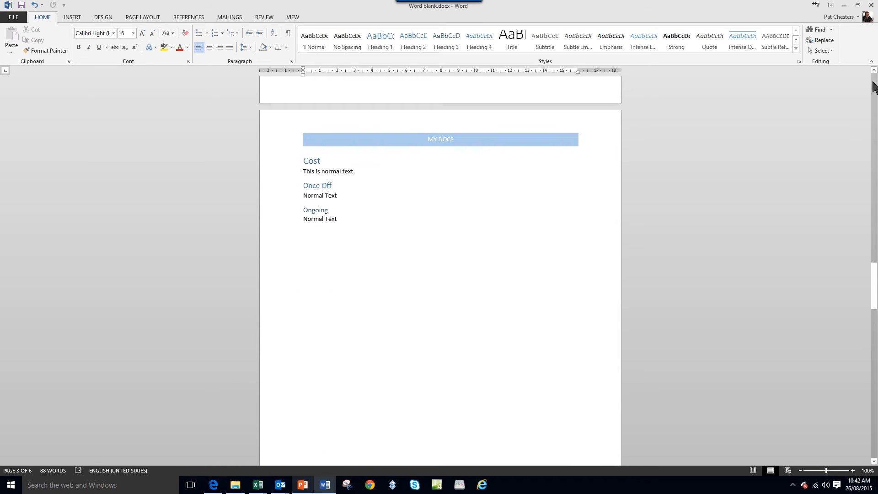
pyautogui.scroll(-3, 874, 87)
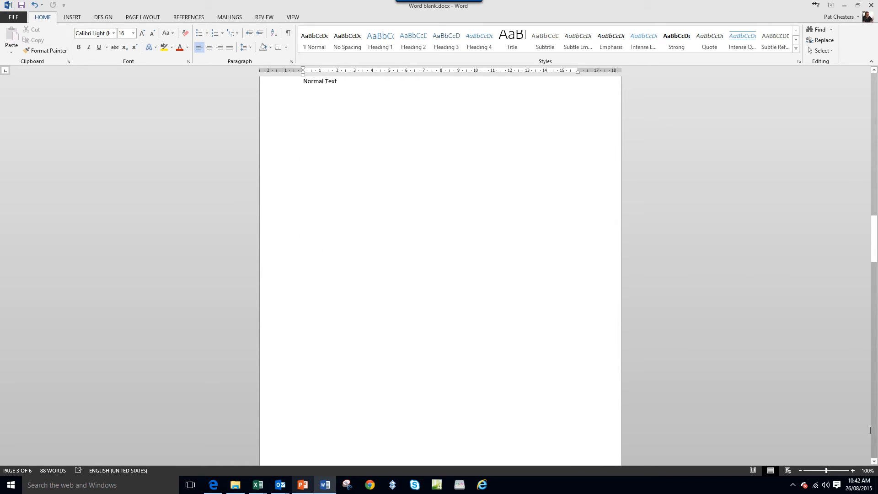
pyautogui.scroll(3, 870, 430)
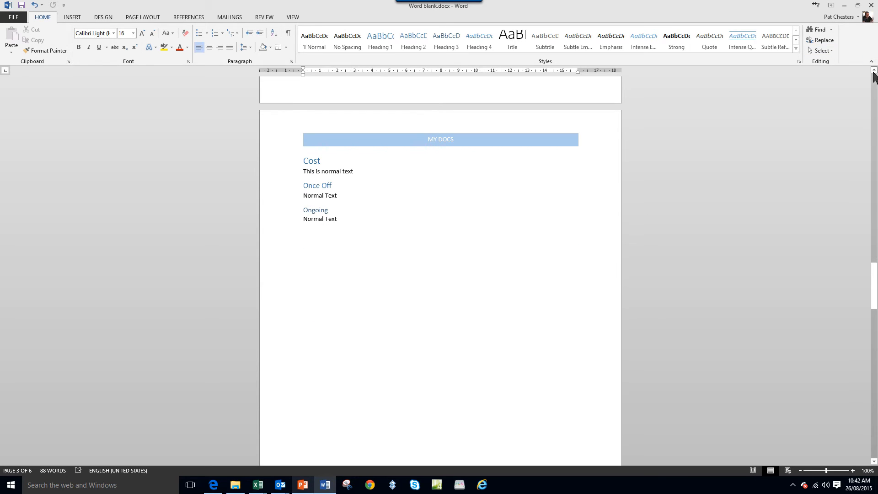
pyautogui.scroll(2, 874, 76)
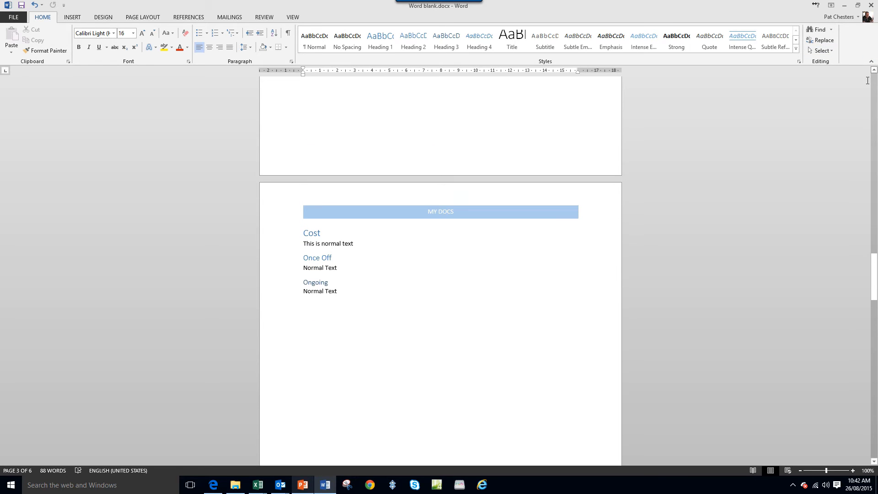
# - Add an Accent Bar 2 page number at the bottom of the pages through the page 3 footer and return to the document body
pyautogui.rightClick(341, 157)
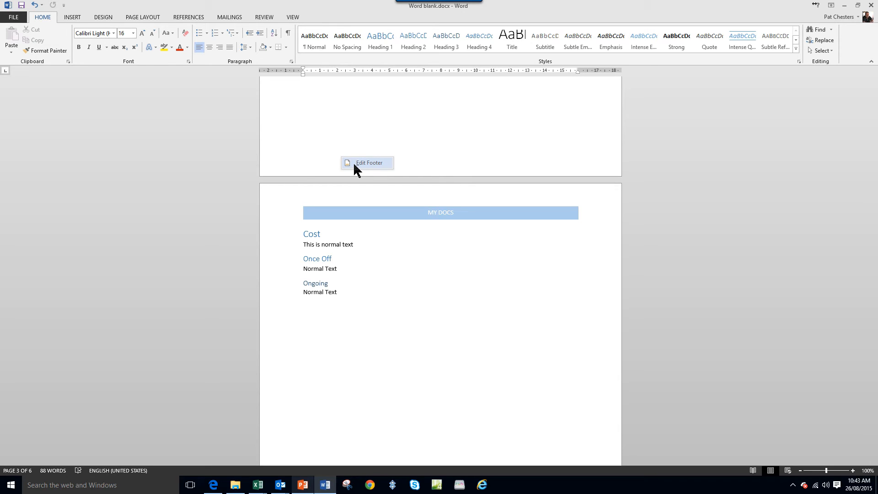
pyautogui.click(355, 163)
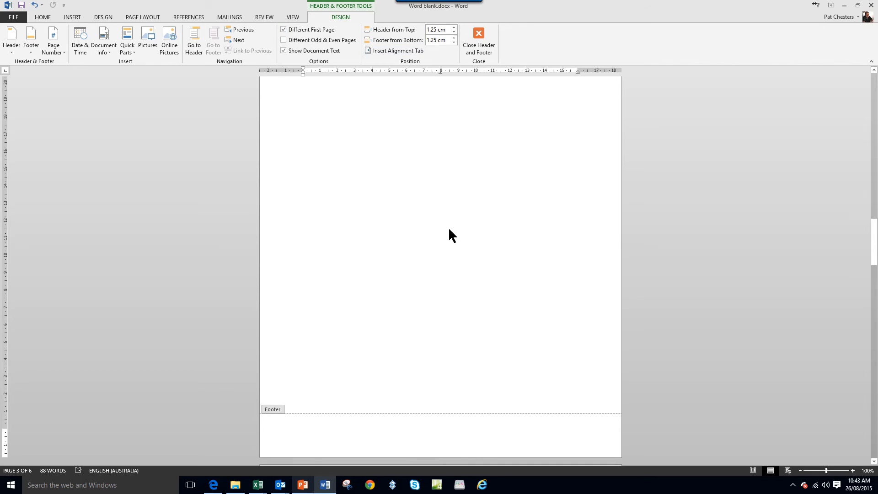
pyautogui.click(53, 48)
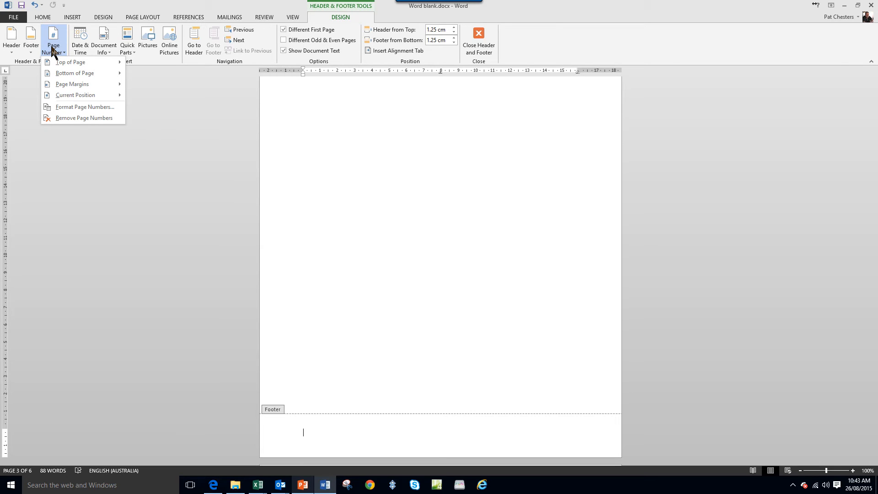
pyautogui.moveTo(63, 77)
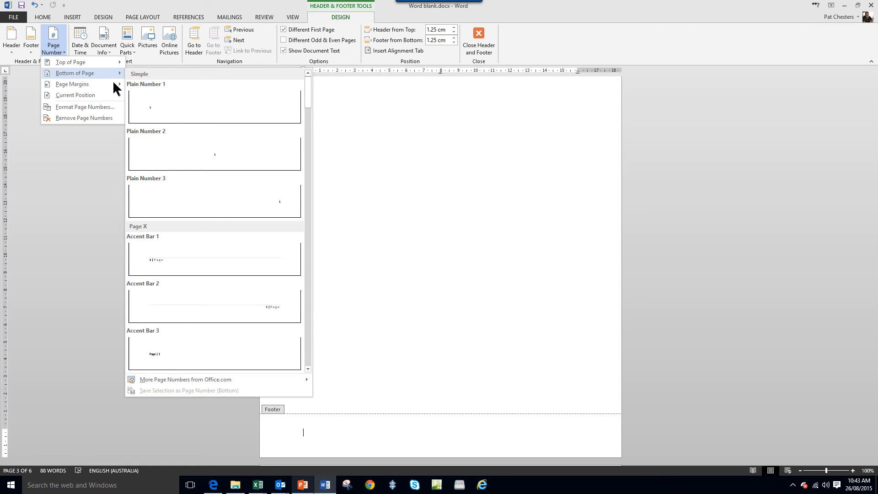
pyautogui.click(250, 309)
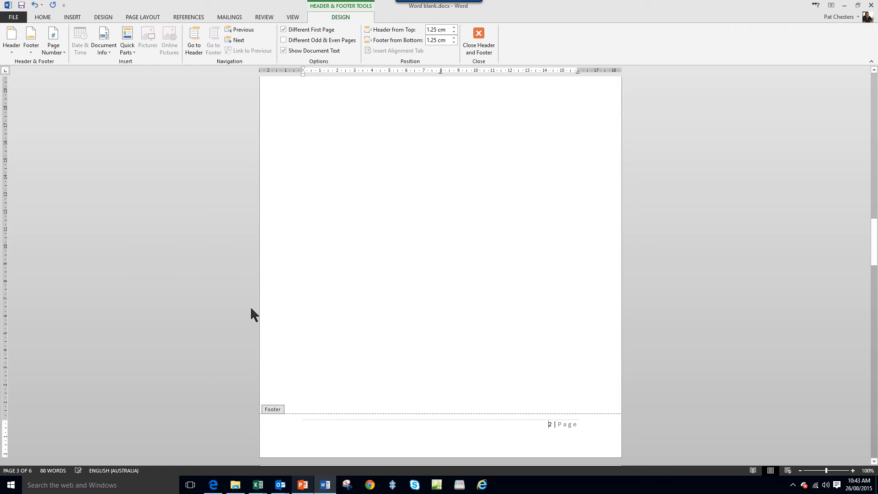
pyautogui.doubleClick(424, 256)
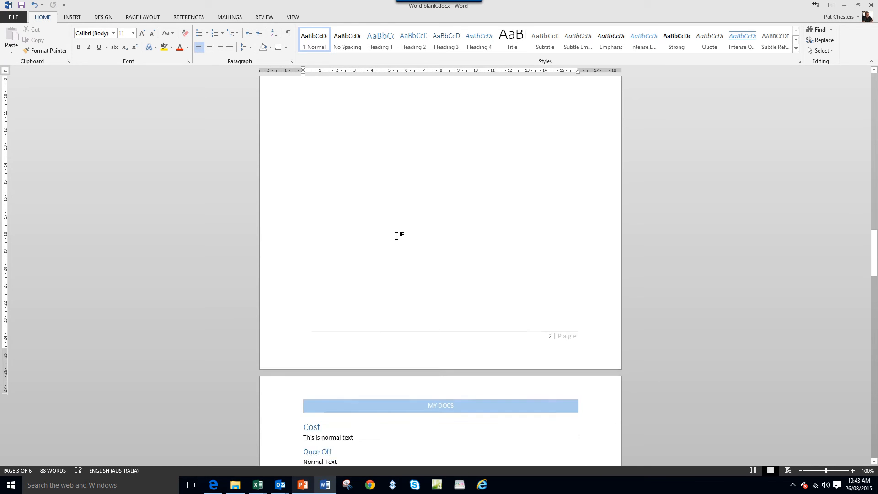
# - Examine the footers from the table of contents page through the section pages to check the page numbering
pyautogui.scroll(-15, 396, 235)
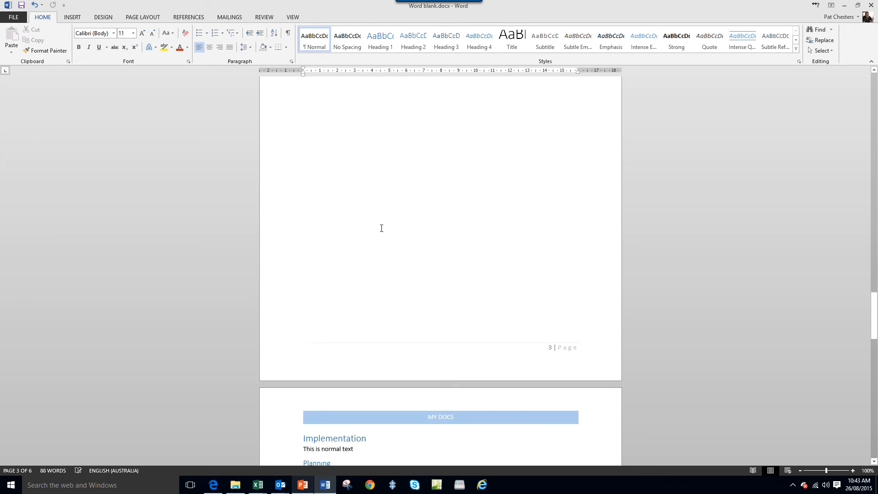
pyautogui.scroll(-15, 381, 228)
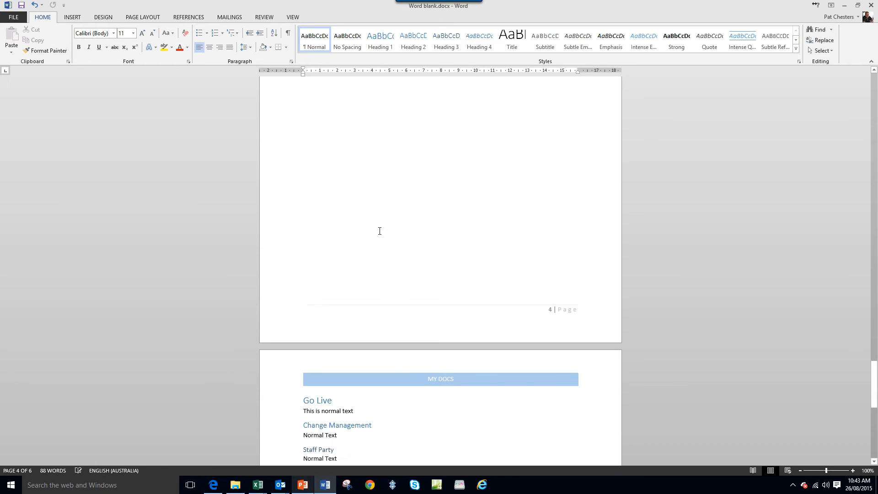
pyautogui.scroll(-1, 379, 231)
pyautogui.scroll(20, 380, 231)
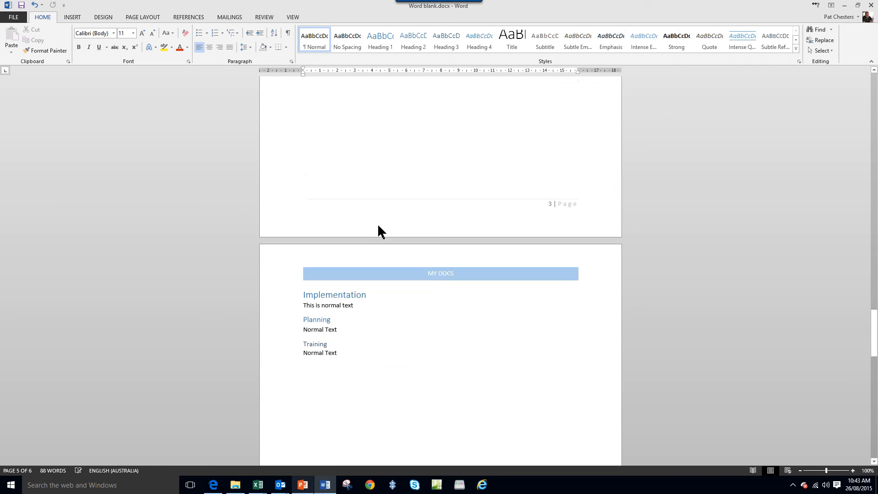
pyautogui.scroll(10, 380, 223)
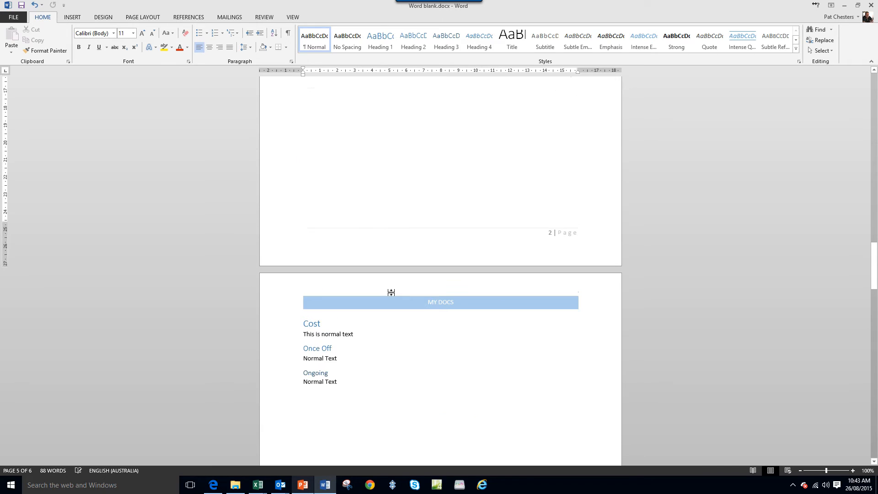
pyautogui.scroll(20, 488, 260)
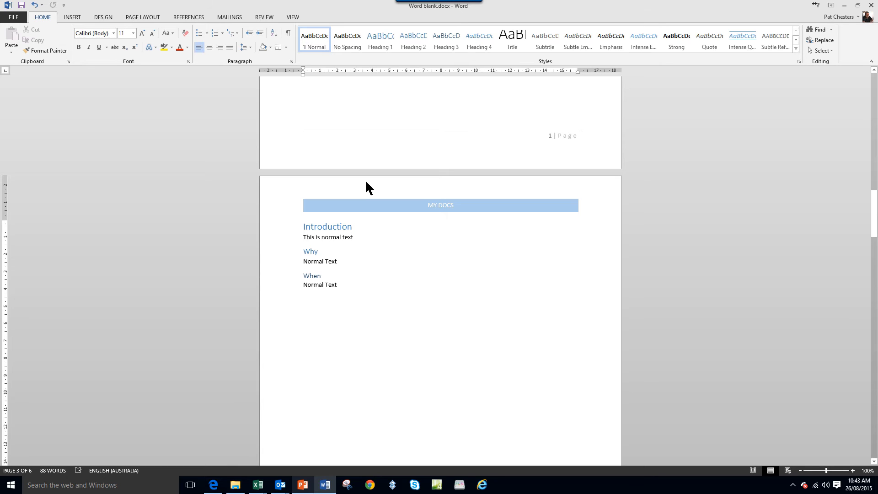
pyautogui.click(479, 435)
pyautogui.scroll(5, 396, 387)
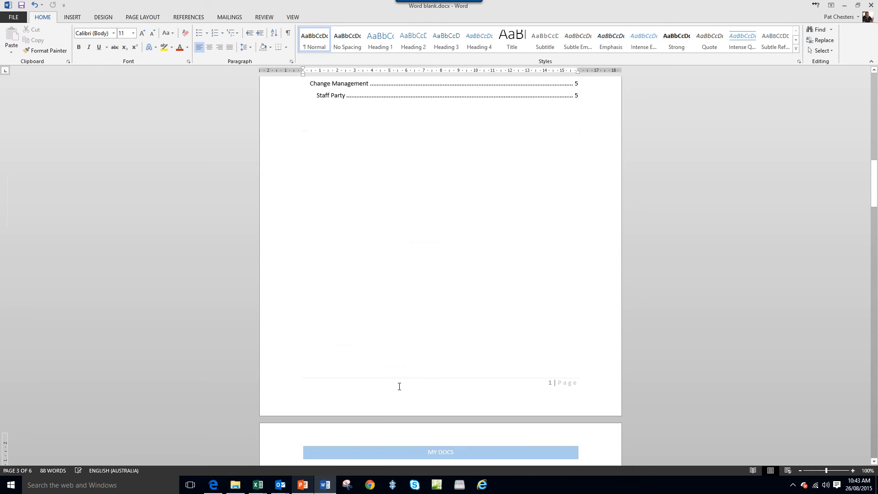
pyautogui.scroll(3, 399, 386)
pyautogui.scroll(-4, 399, 386)
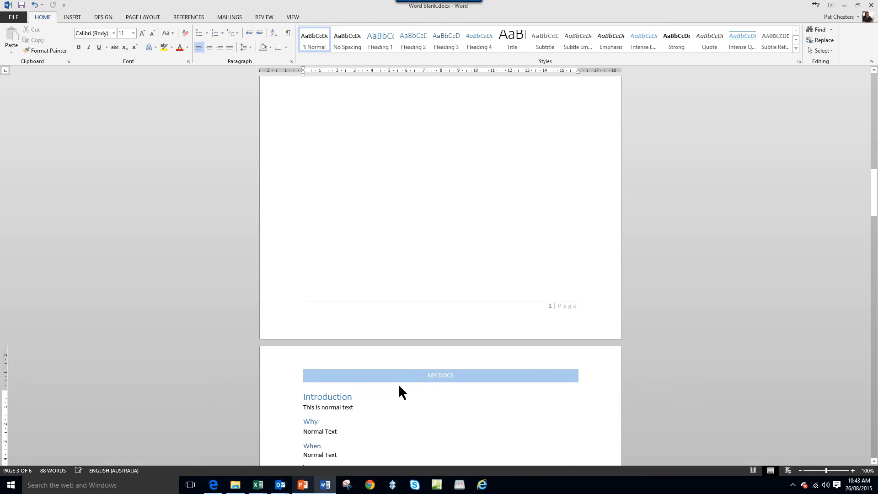
pyautogui.scroll(-4, 399, 387)
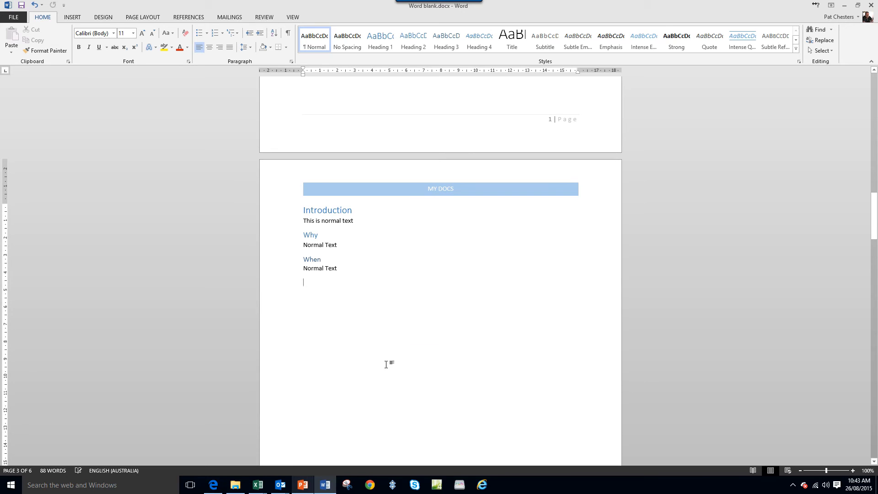
pyautogui.scroll(-12, 395, 372)
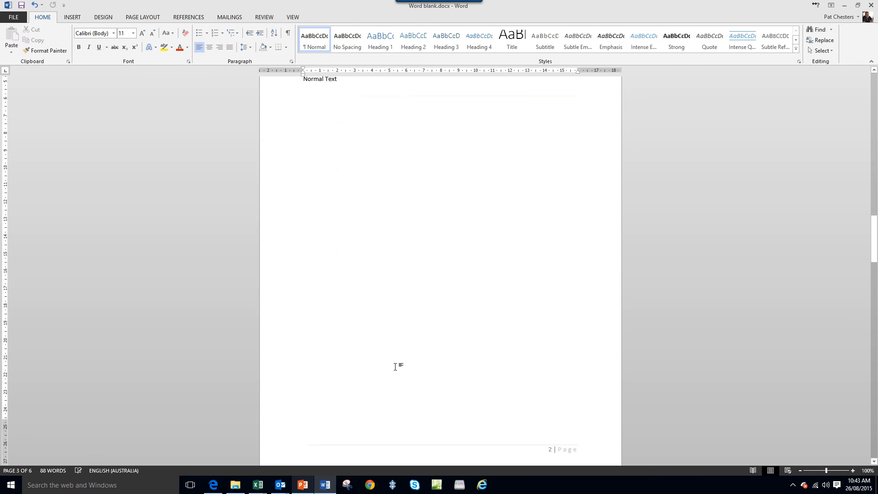
pyautogui.scroll(3, 395, 361)
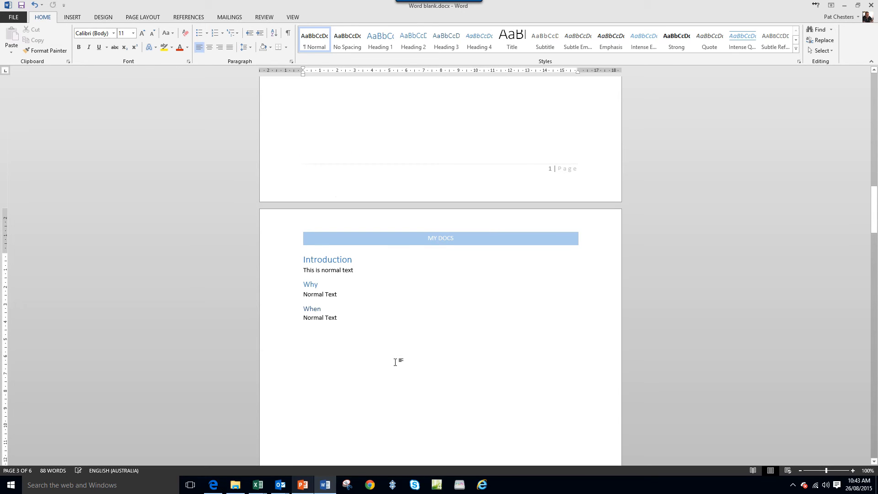
# - Add a new paragraph after the text under Once Off and insert a table with four columns and two rows there
pyautogui.click(874, 432)
pyautogui.click(874, 462)
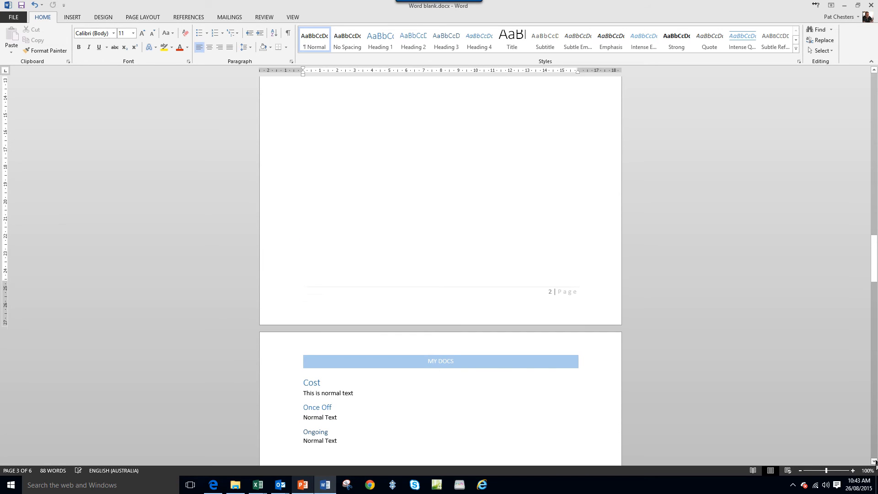
pyautogui.click(874, 462)
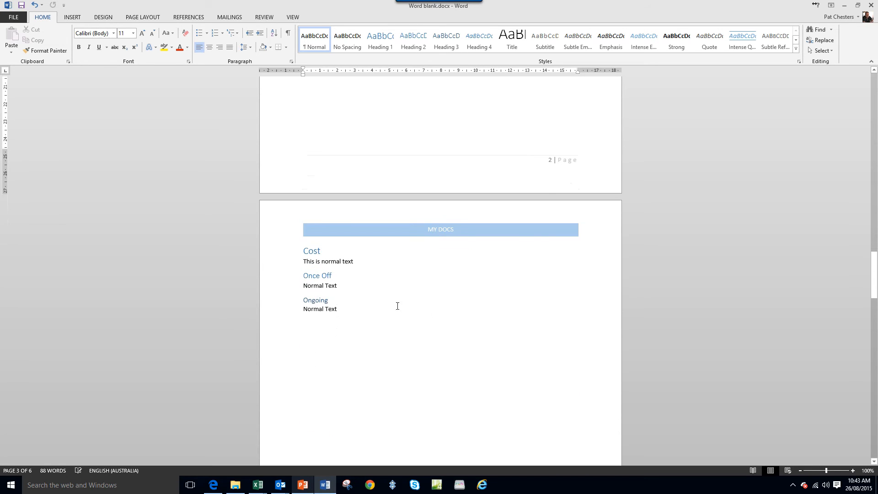
pyautogui.click(357, 287)
pyautogui.press('Return')
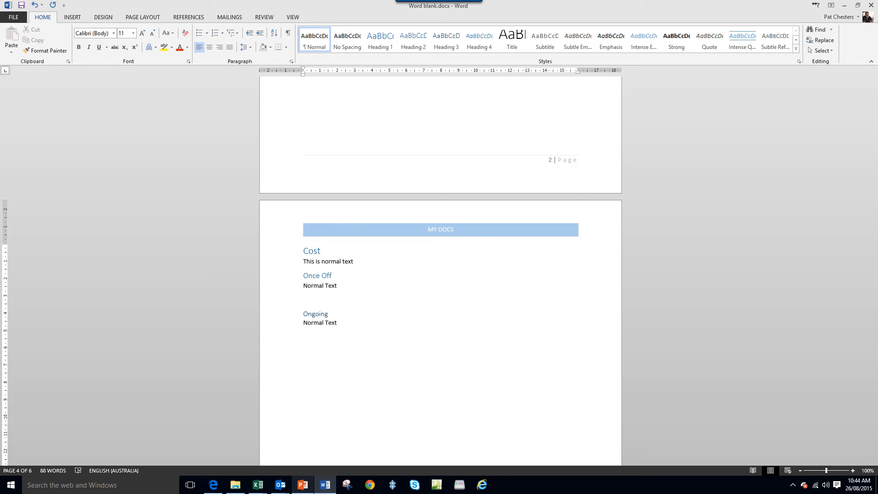
pyautogui.click(72, 18)
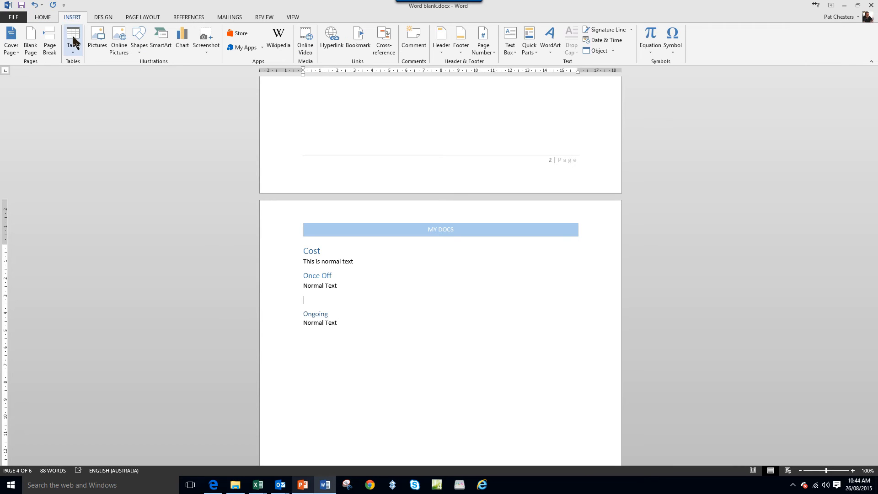
pyautogui.click(74, 38)
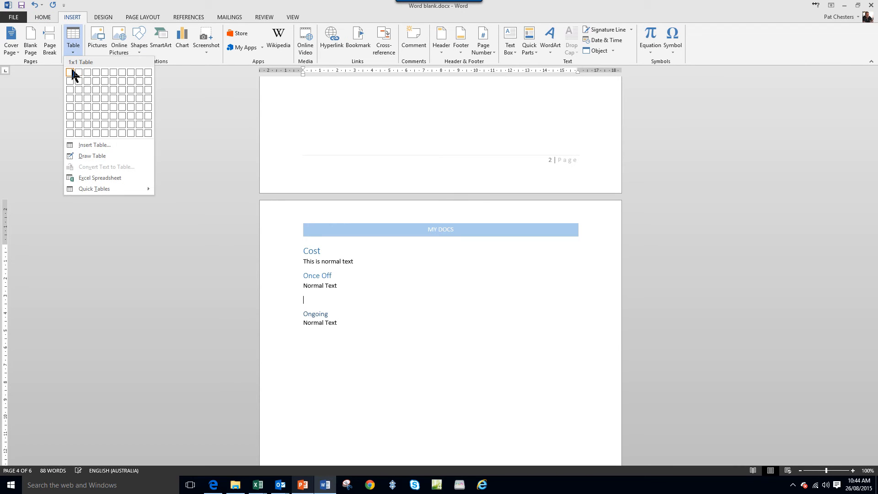
pyautogui.click(96, 81)
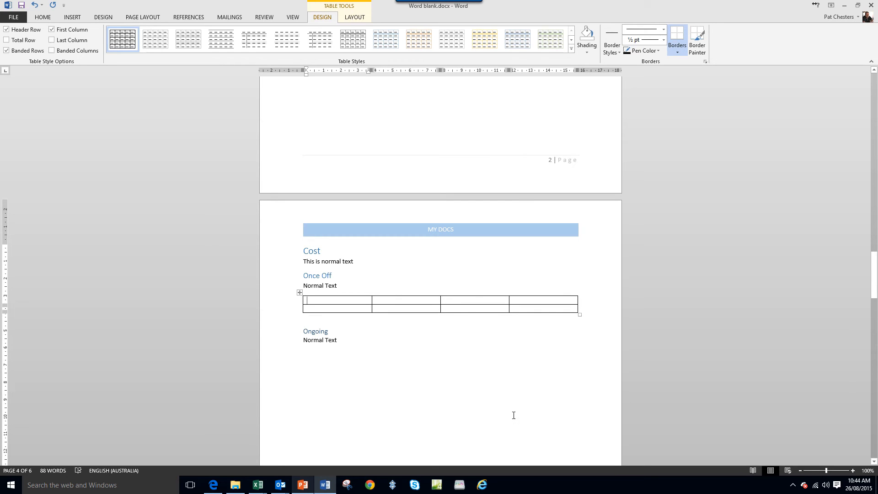
pyautogui.doubleClick(391, 354)
pyautogui.scroll(-7, 386, 412)
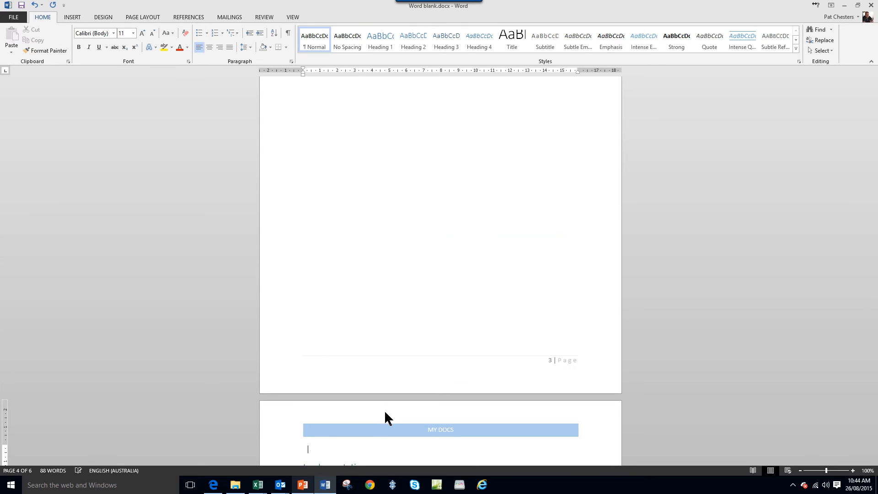
pyautogui.scroll(8, 319, 383)
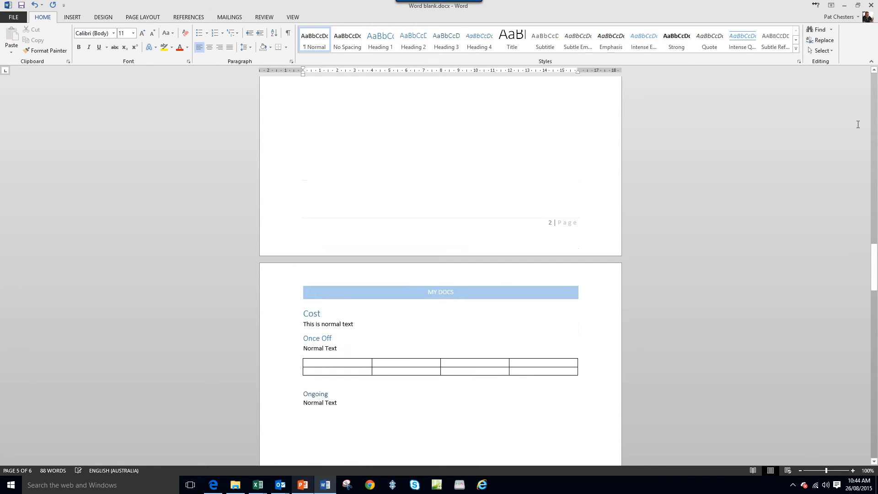
pyautogui.click(319, 384)
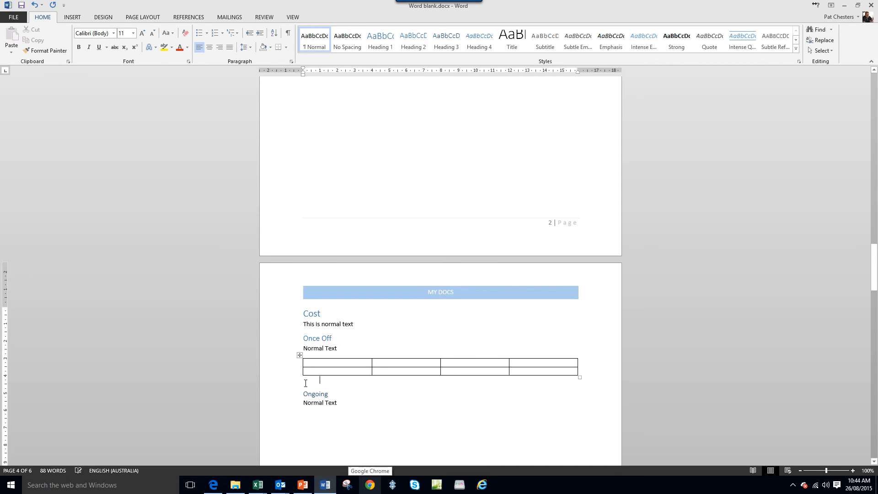
pyautogui.doubleClick(321, 380)
pyautogui.click(431, 414)
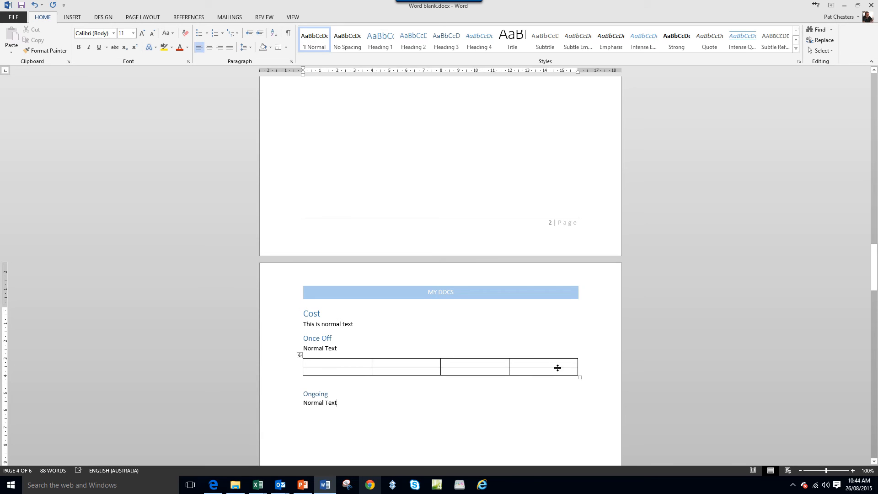
# - Narrow the first column of the table under Once Off to about 1.7 cm, giving the freed width to the second column
pyautogui.moveTo(371, 362); pyautogui.dragTo(333, 358)
pyautogui.click(308, 362)
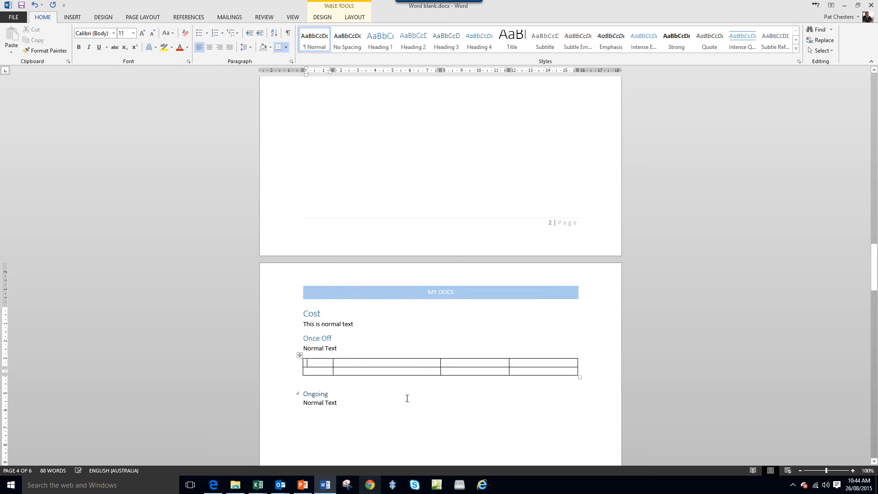
pyautogui.click(342, 348)
pyautogui.tripleClick(326, 346)
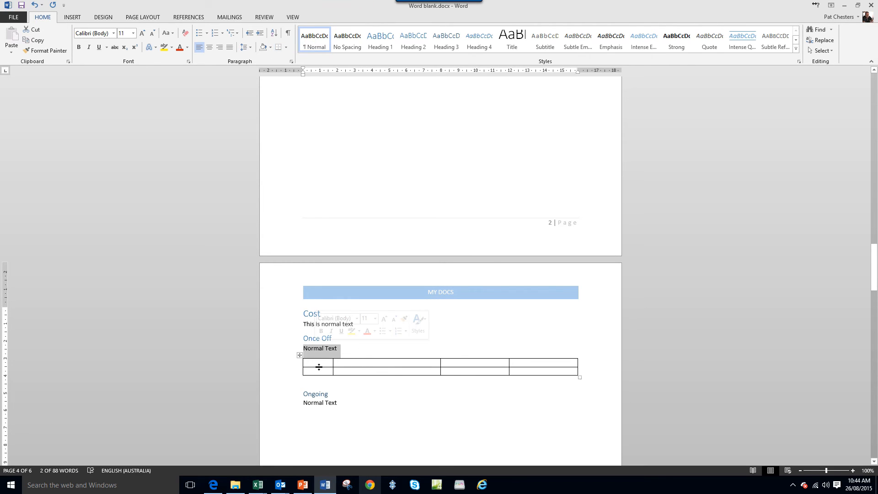
# - Fill the header row of the table under Once Off with Item #, Description, Qty and Cost
pyautogui.click(319, 364)
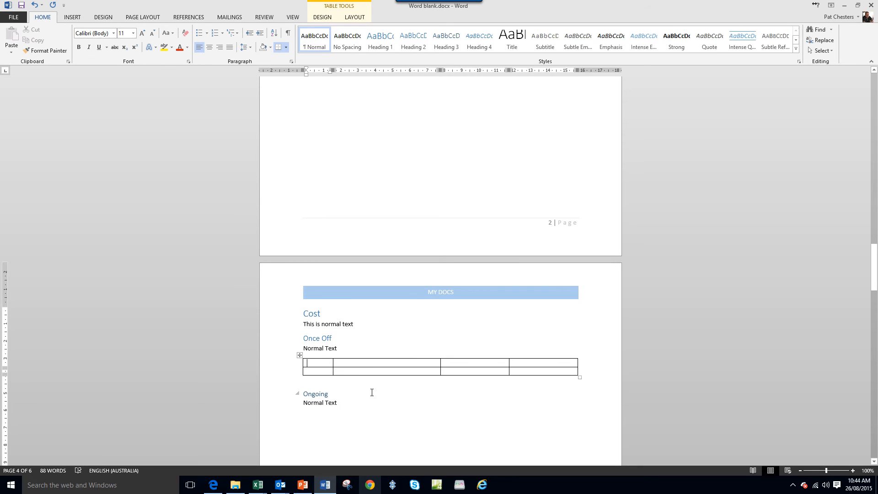
pyautogui.write('Item')
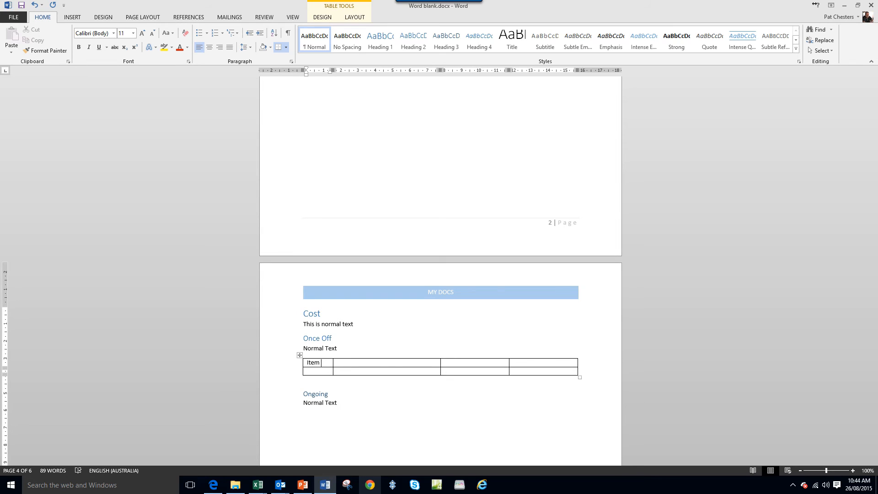
pyautogui.write(' #')
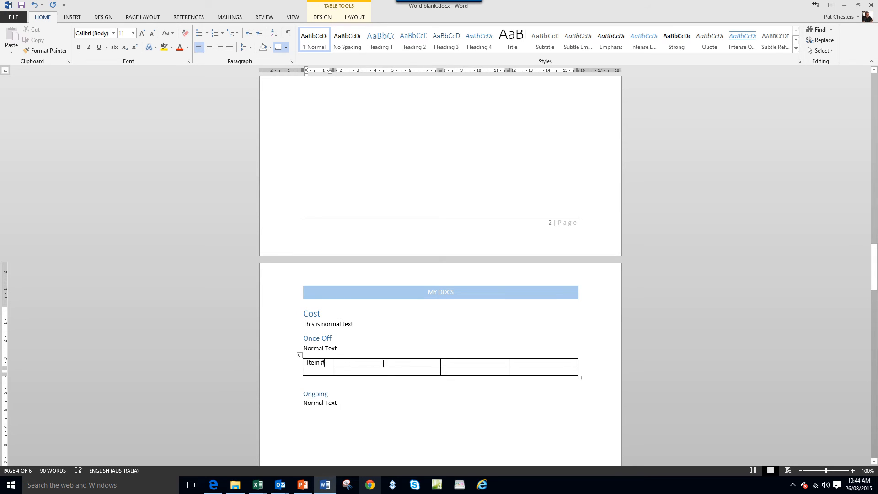
pyautogui.click(382, 363)
pyautogui.write('Desc')
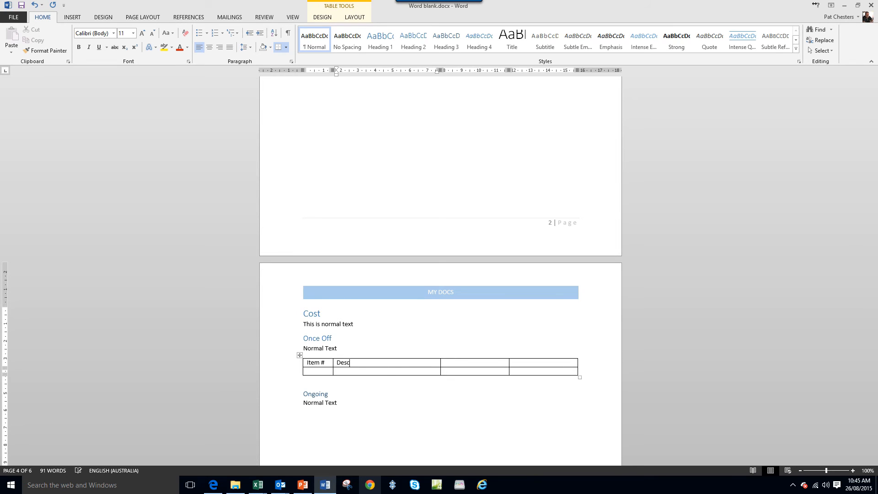
pyautogui.write('ription')
pyautogui.click(470, 362)
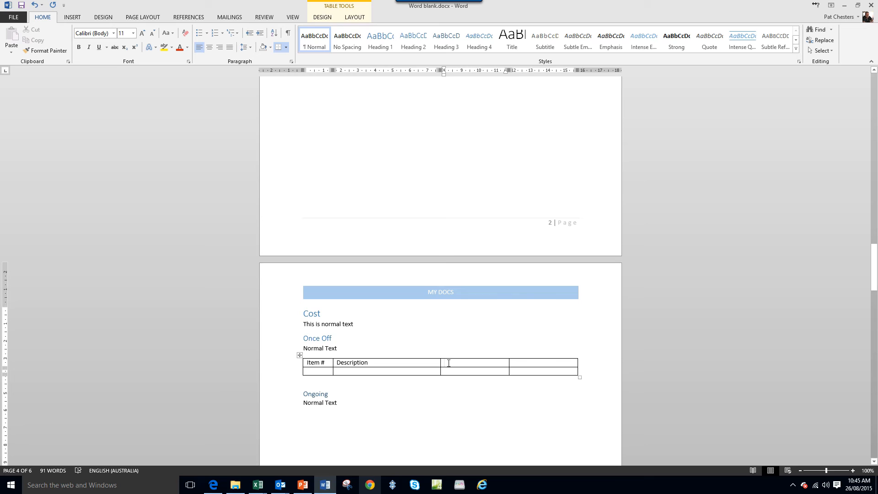
pyautogui.write('Q')
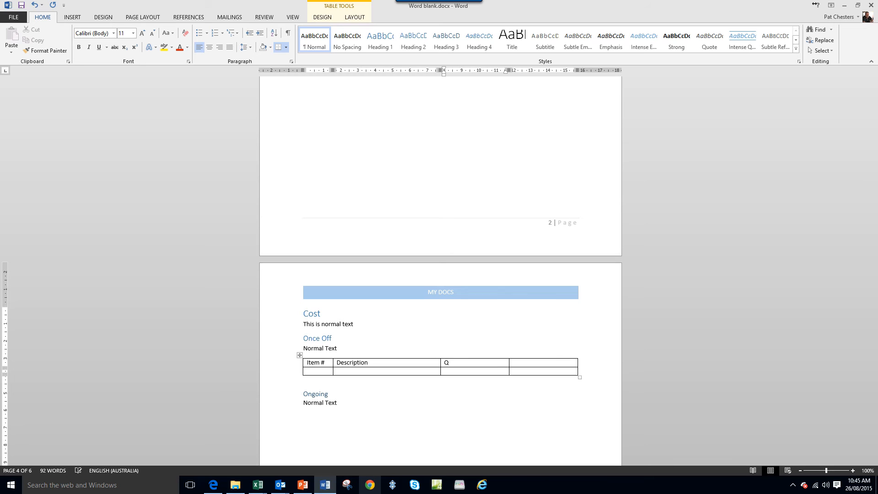
pyautogui.write('ty')
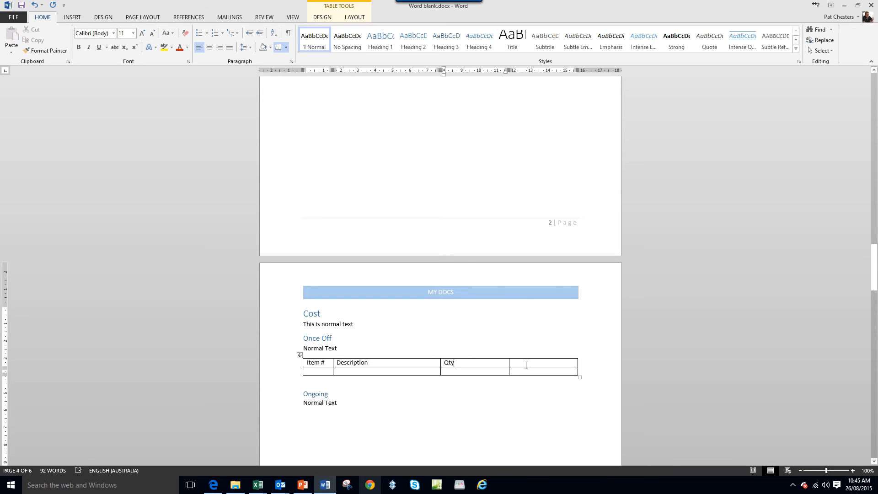
pyautogui.click(525, 365)
pyautogui.write('Cost')
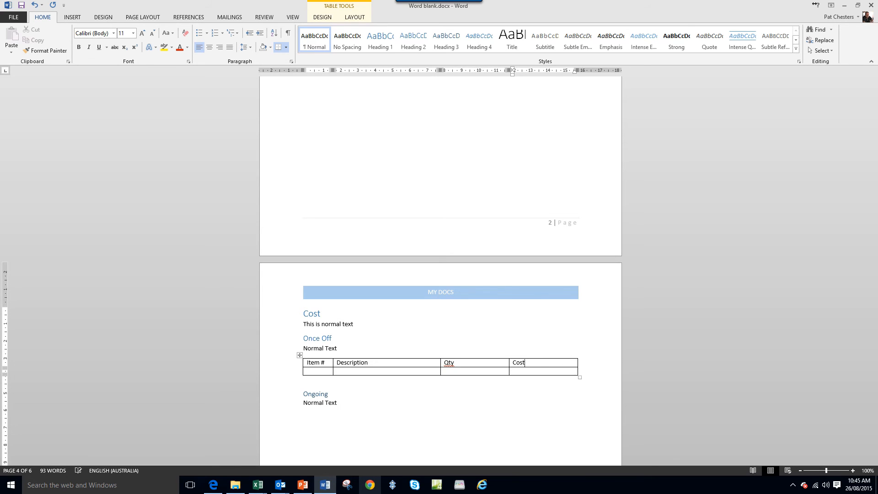
# - Apply the blue grid table style with a solid header row and shaded banded rows to the whole table under Once Off
pyautogui.scroll(1, 528, 393)
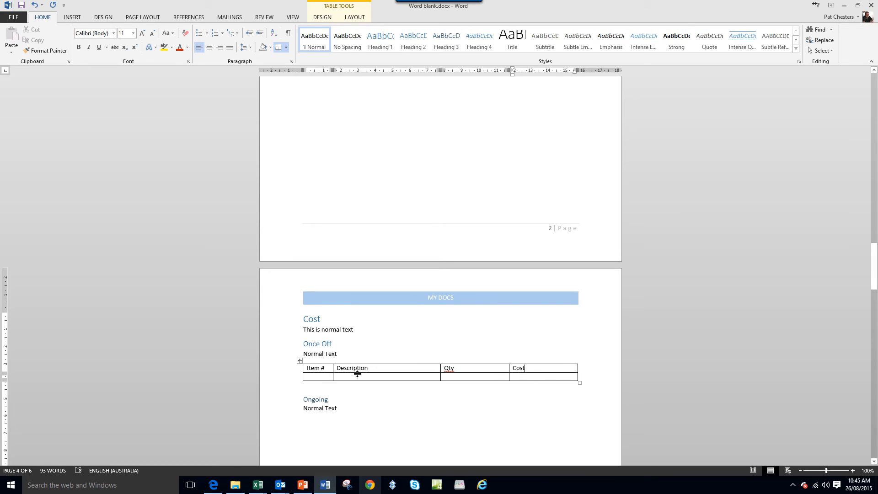
pyautogui.moveTo(311, 370); pyautogui.dragTo(515, 368)
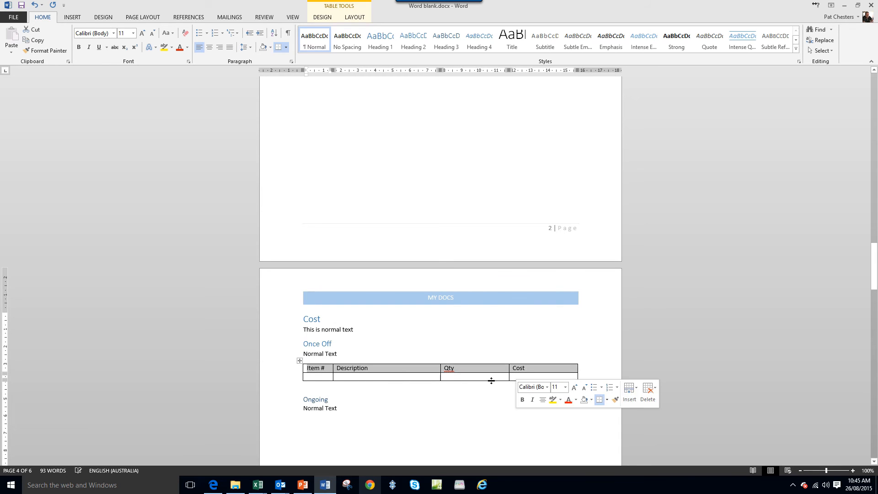
pyautogui.moveTo(323, 373); pyautogui.dragTo(530, 375)
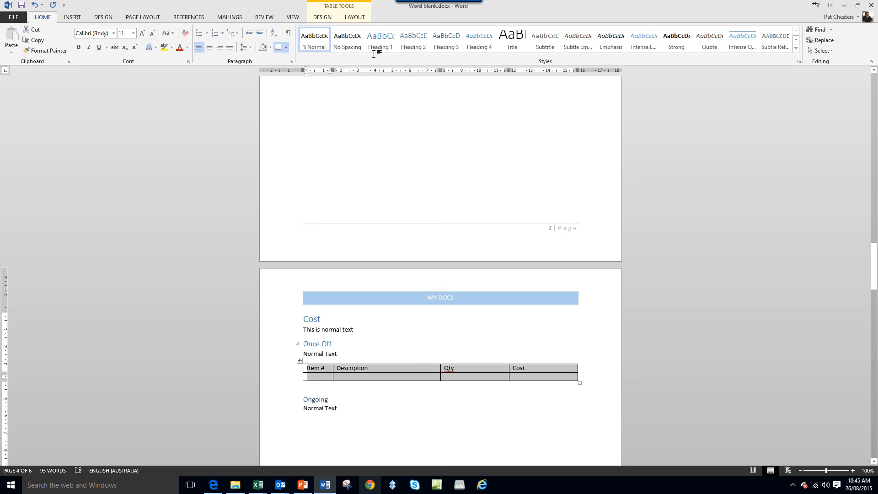
pyautogui.click(328, 16)
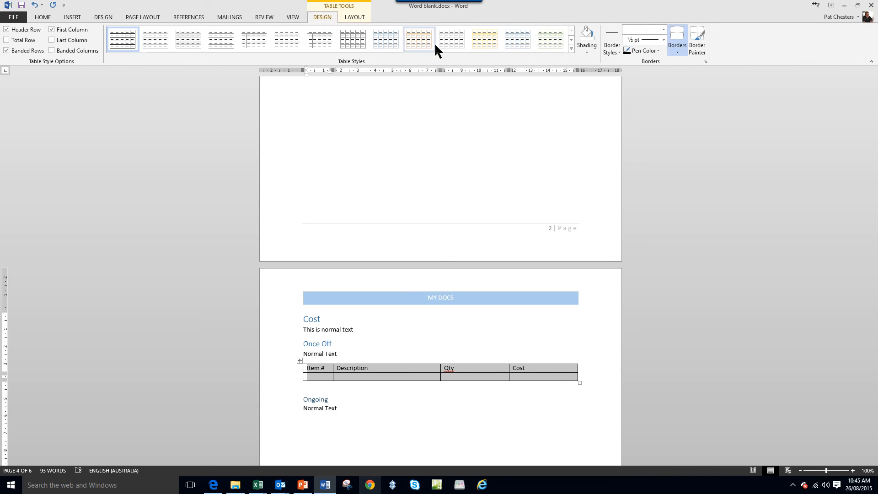
pyautogui.click(571, 49)
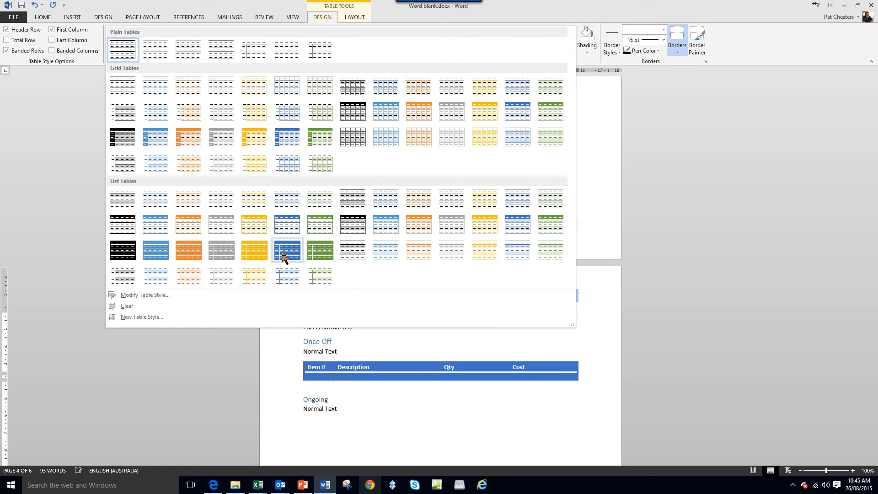
pyautogui.click(518, 117)
pyautogui.click(537, 420)
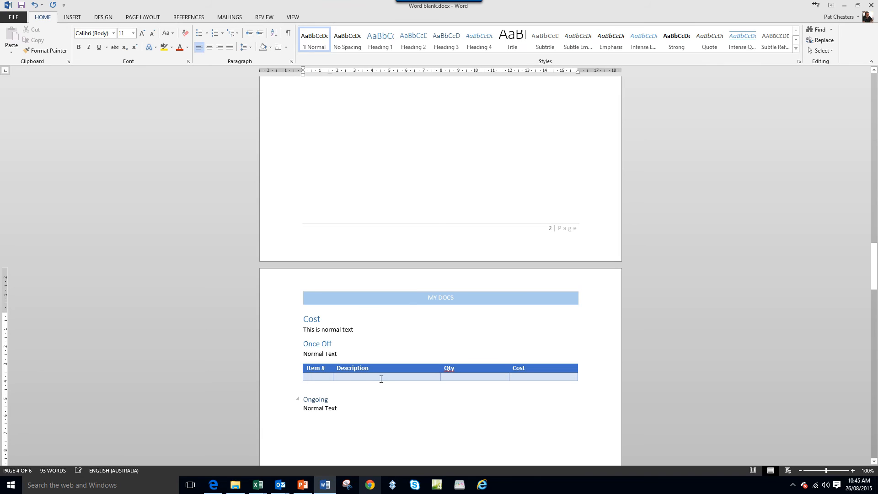
# - Fill the table's first data row with item 1, description Stuff, quantity 1 and cost 8.50
pyautogui.click(326, 381)
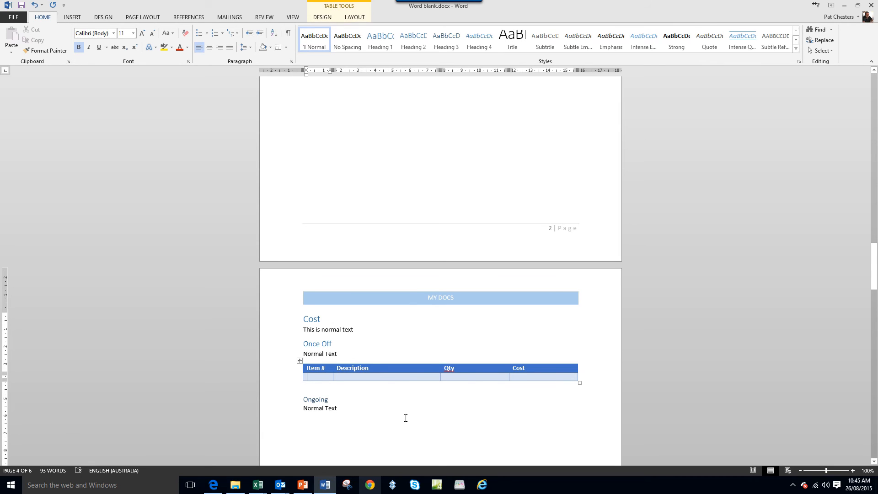
pyautogui.write('1')
pyautogui.press('Tab')
pyautogui.write('Stuff')
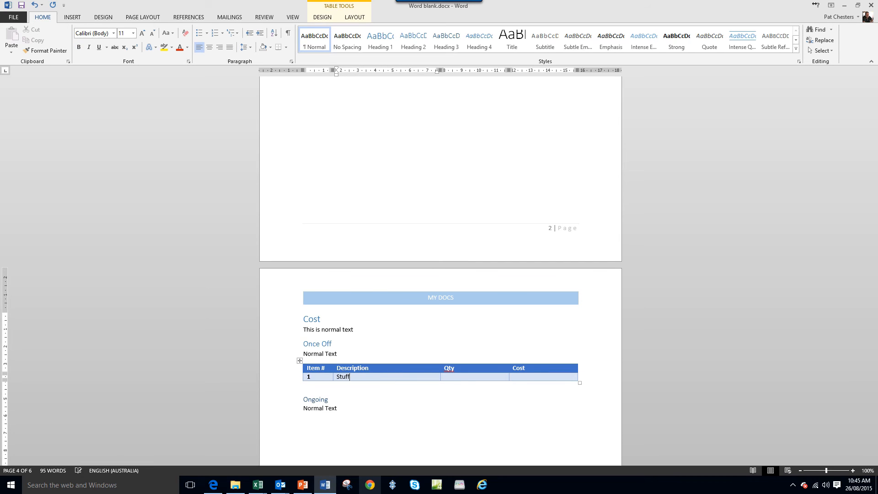
pyautogui.click(454, 376)
pyautogui.write('1')
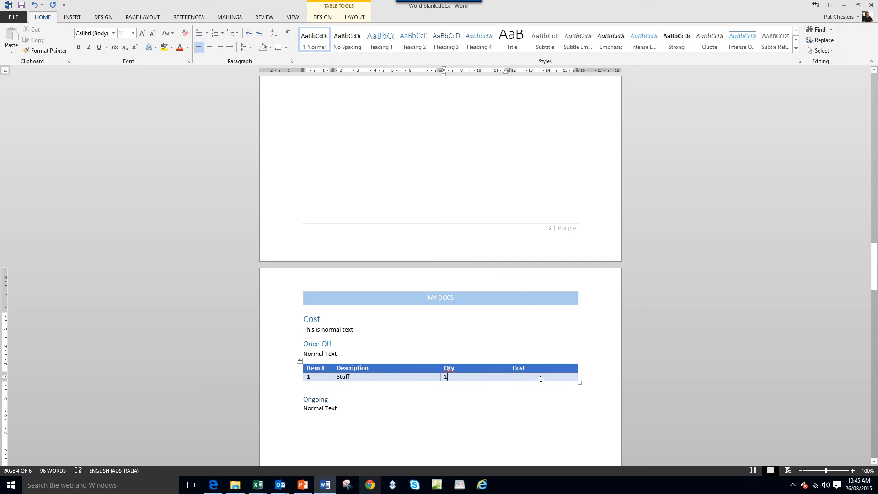
pyautogui.click(540, 376)
pyautogui.write('8')
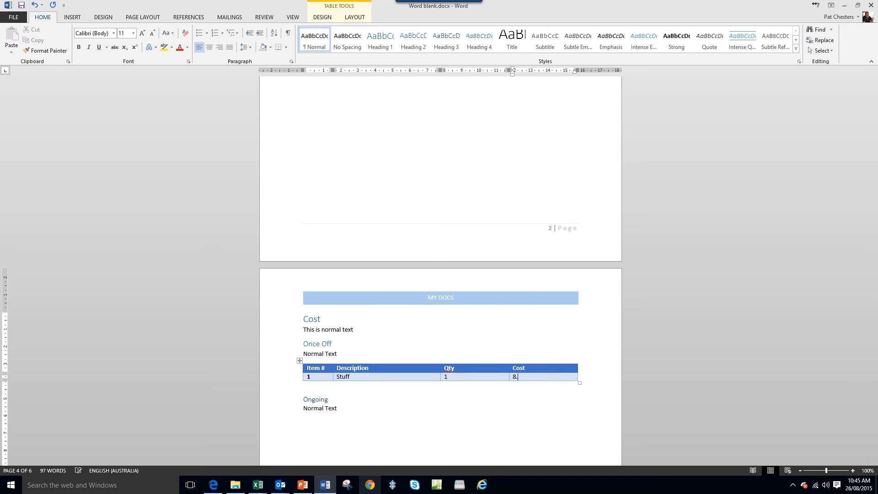
pyautogui.write('.50')
# - Add three empty rows at the end of the table under Once Off
pyautogui.press('Tab')
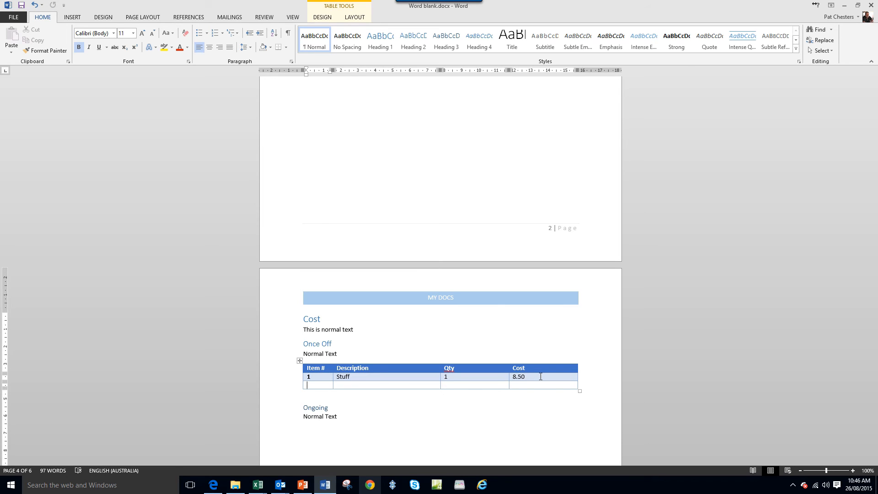
pyautogui.press('Tab')
pyautogui.press('Tab')
pyautogui.press('Tab')
pyautogui.press('Tab')
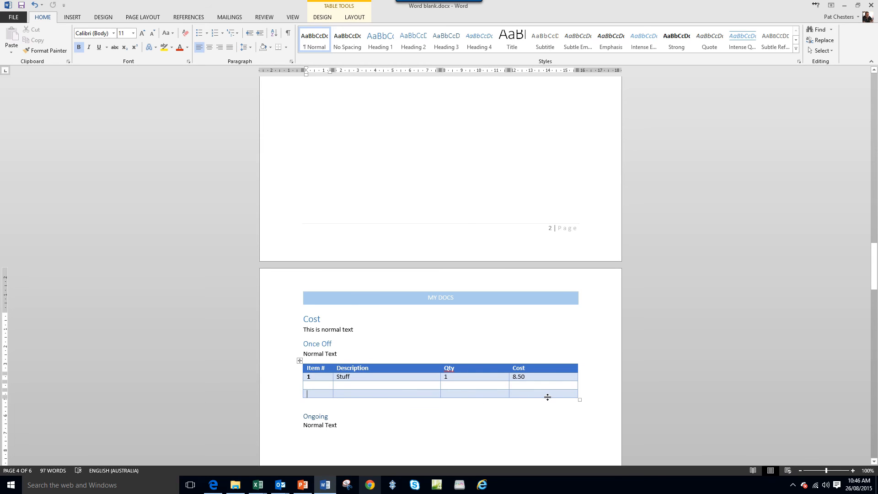
pyautogui.press('Tab')
pyautogui.press('Tab')
pyautogui.press('Tab')
pyautogui.press('Tab')
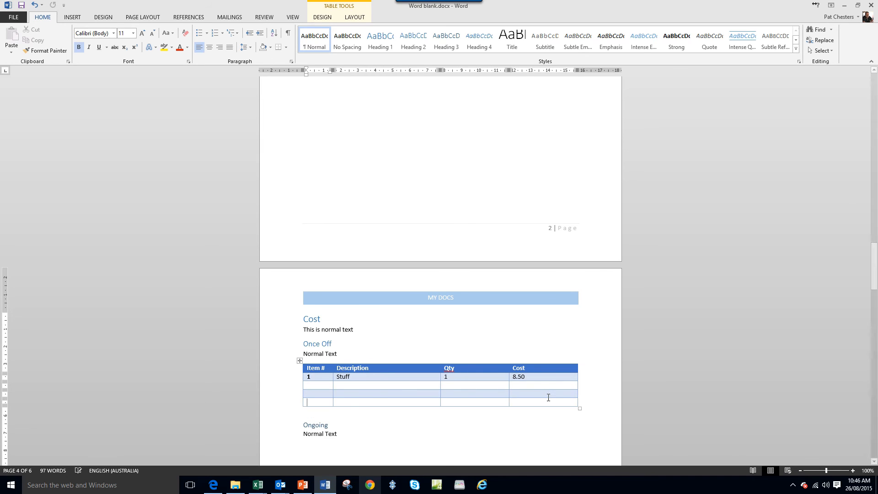
# - Extend the normal text under Ongoing with ". This is usung a picture to embed within text"
pyautogui.click(340, 413)
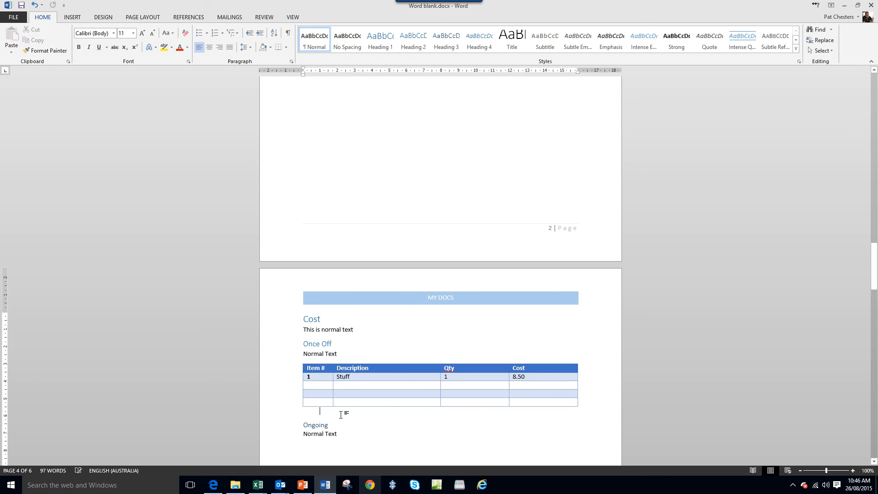
pyautogui.click(72, 18)
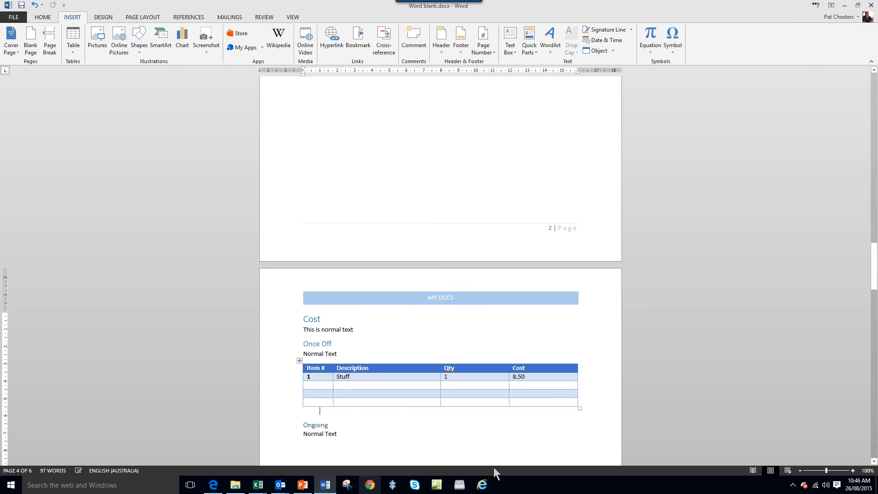
pyautogui.click(499, 436)
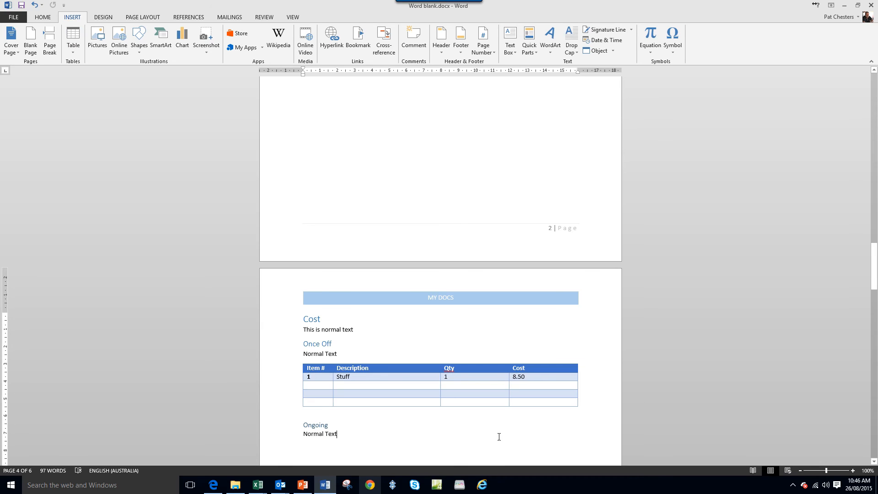
pyautogui.click(873, 461)
pyautogui.click(873, 461)
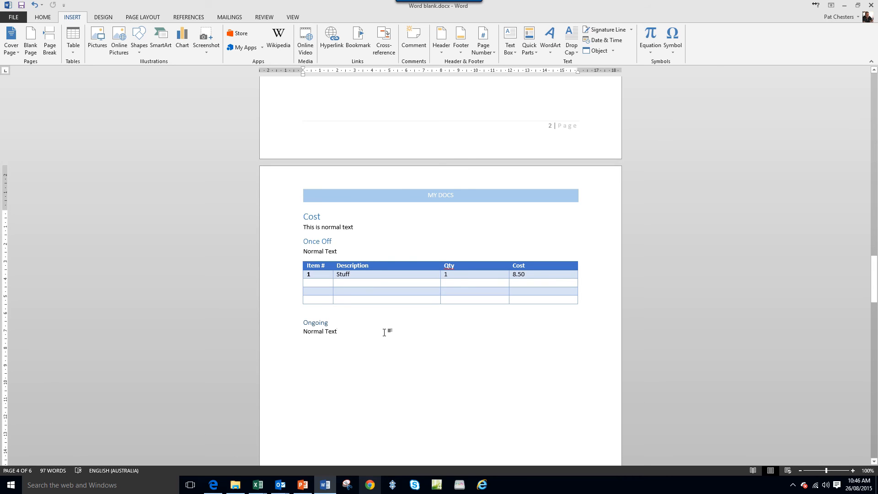
pyautogui.write('. Thi')
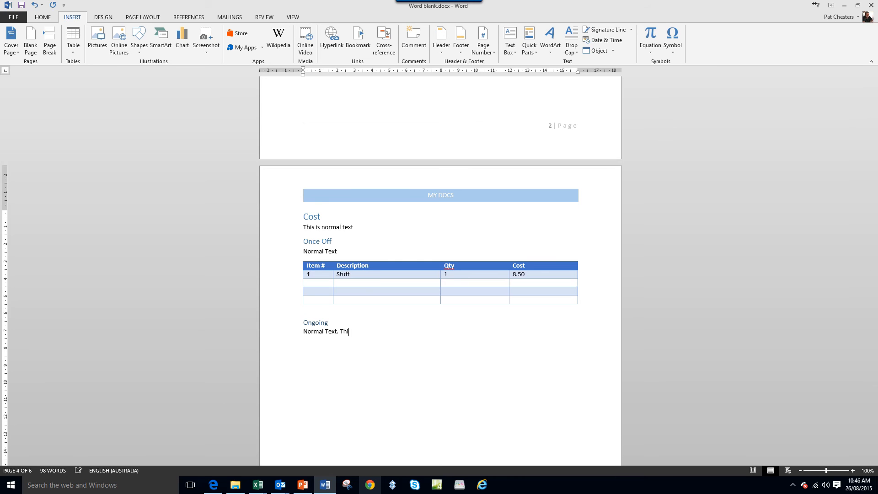
pyautogui.write('s is usung a p')
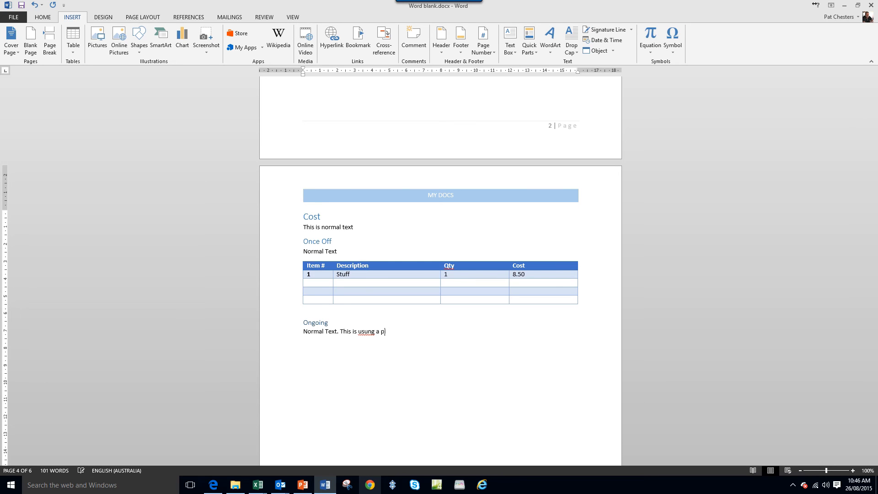
pyautogui.write('icture to emp')
pyautogui.write('ed within text')
# - Correct "usung" to "using" in the Ongoing text, end the sentence with a period and start a new paragraph
pyautogui.rightClick(368, 331)
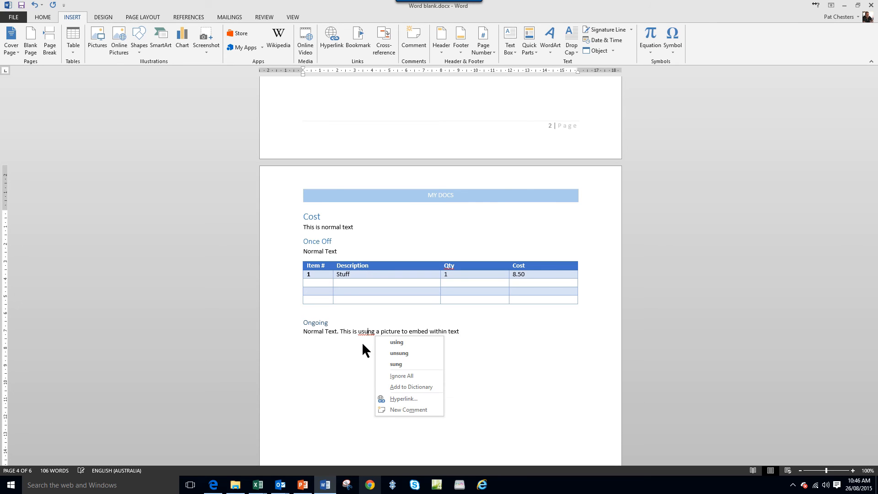
pyautogui.click(395, 342)
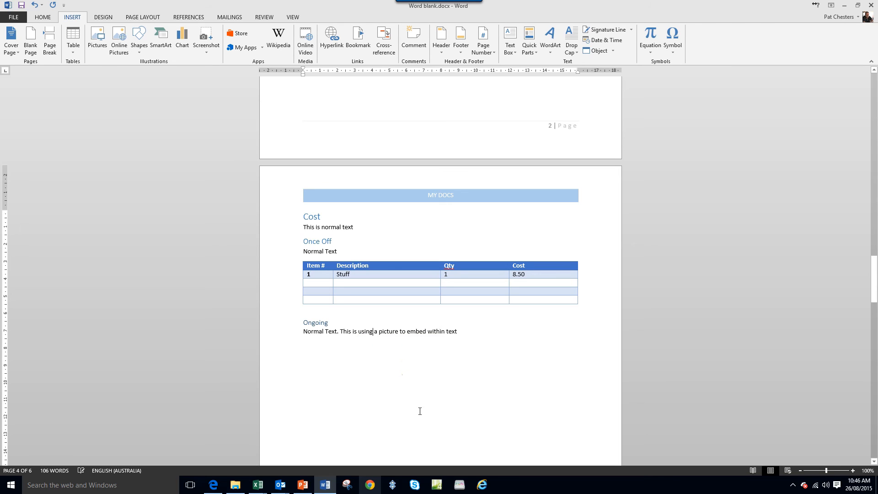
pyautogui.click(471, 332)
pyautogui.press('Return')
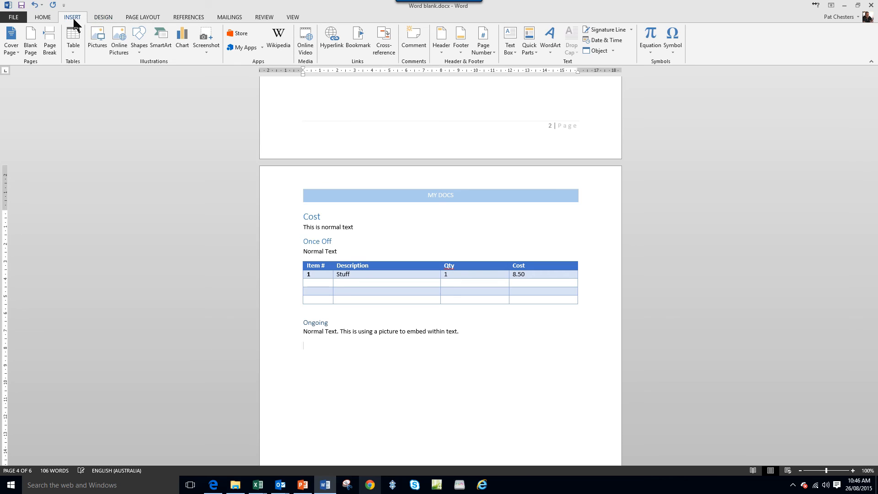
# - Insert the JPG photo of the man in sunglasses from the Pictures folder below the Ongoing text and deselect it
pyautogui.click(98, 45)
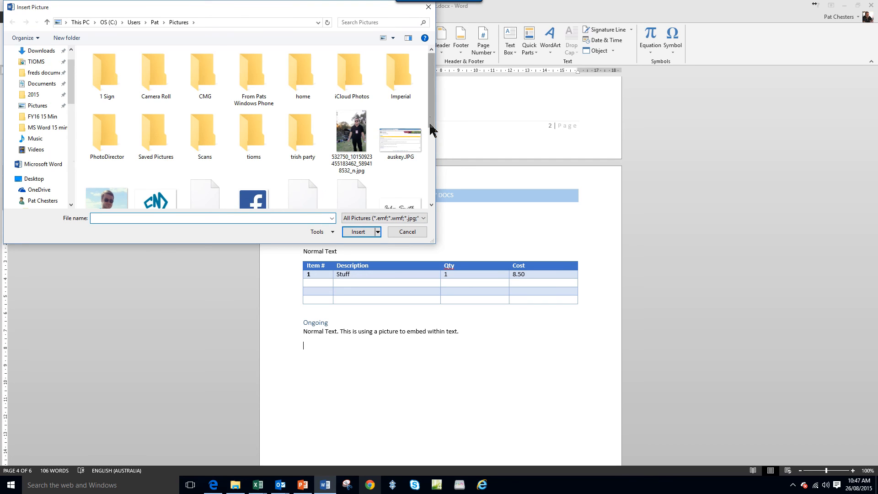
pyautogui.moveTo(430, 127); pyautogui.dragTo(431, 158)
pyautogui.click(114, 138)
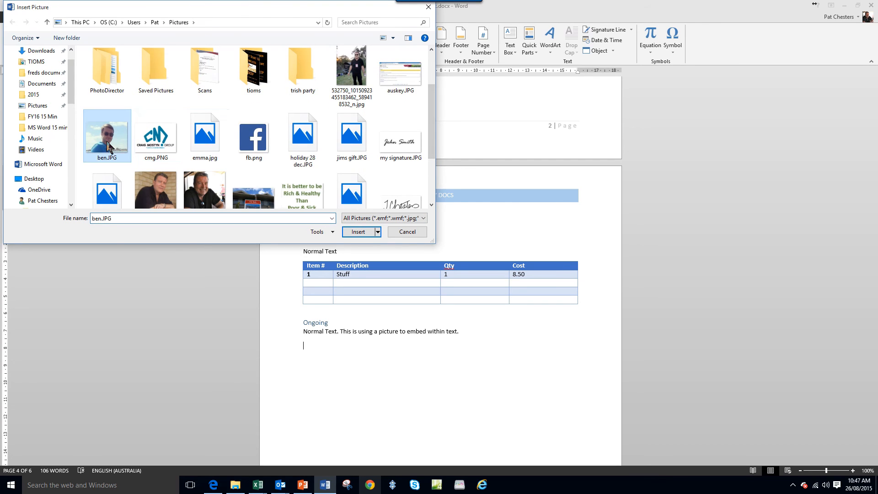
pyautogui.click(353, 232)
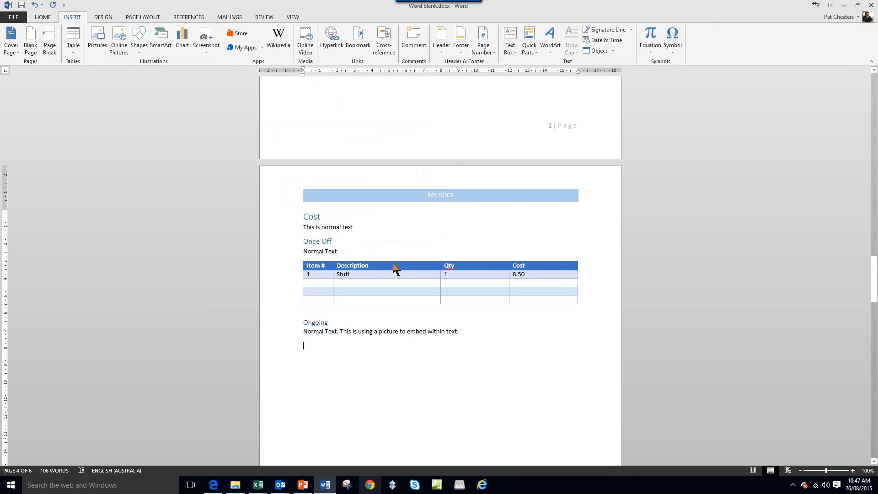
pyautogui.scroll(-3, 544, 400)
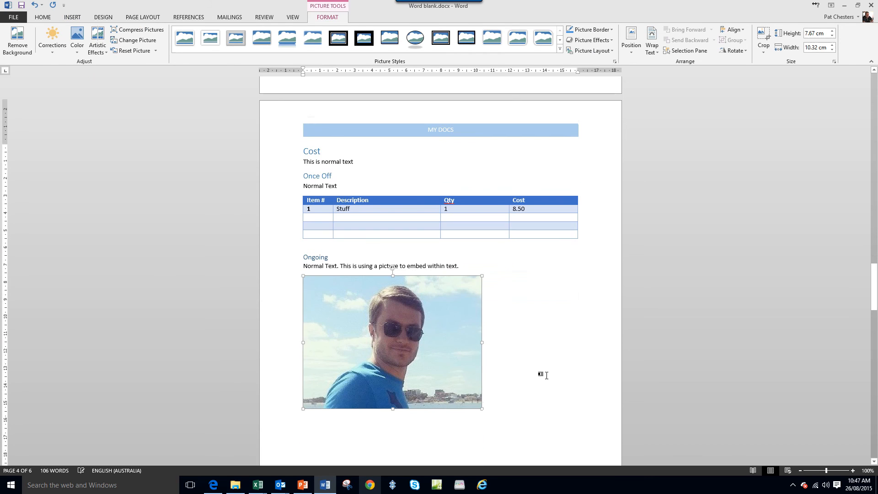
pyautogui.click(543, 408)
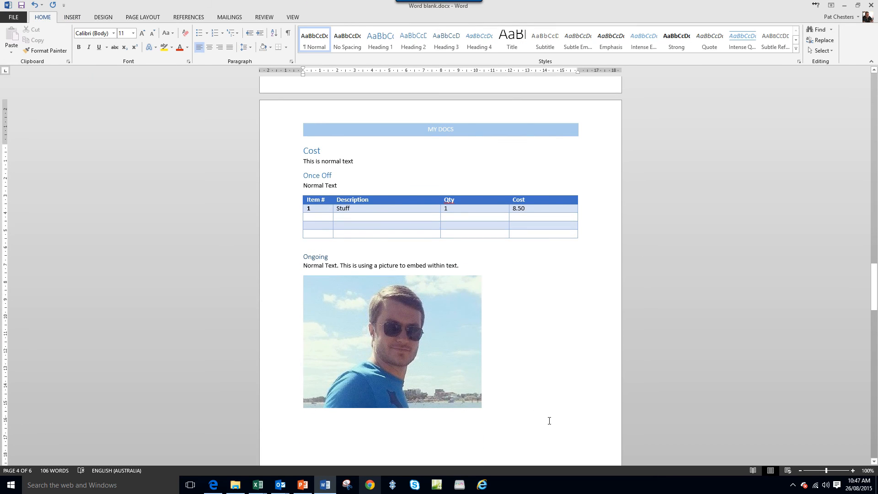
# - Set the picture's text wrapping to Tight and move it up beside the Ongoing heading and text
pyautogui.press('Return')
pyautogui.rightClick(437, 341)
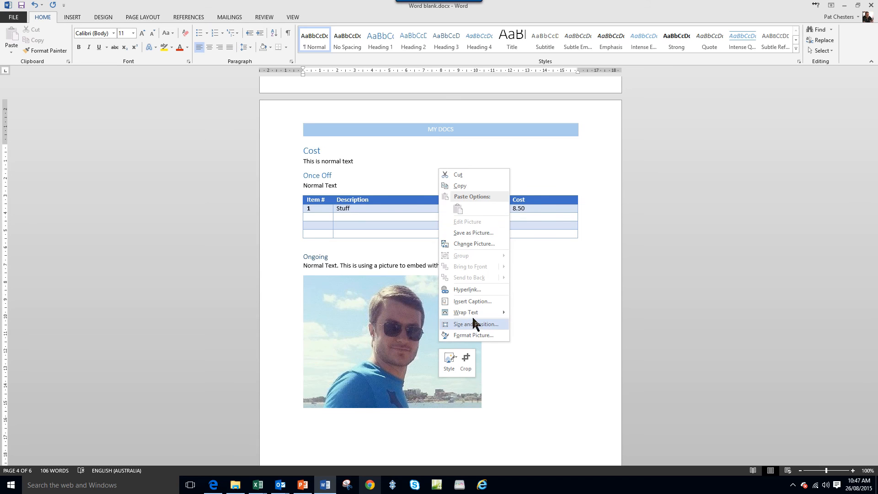
pyautogui.moveTo(460, 312)
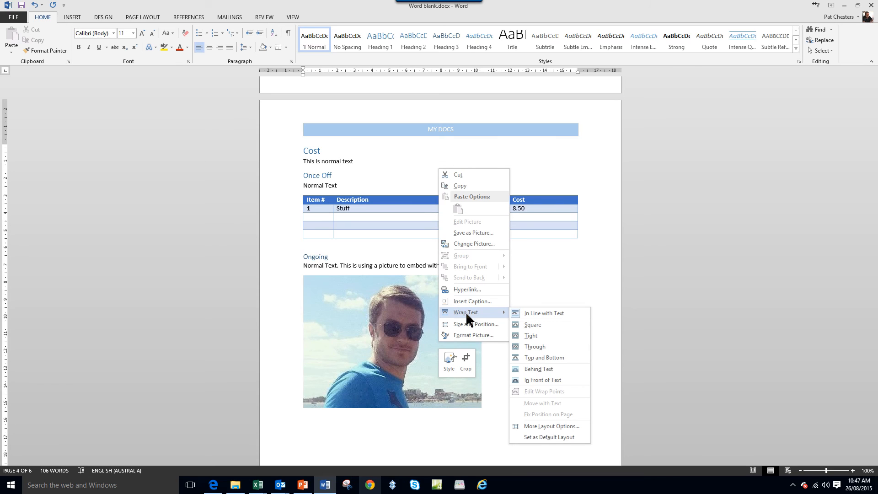
pyautogui.click(530, 337)
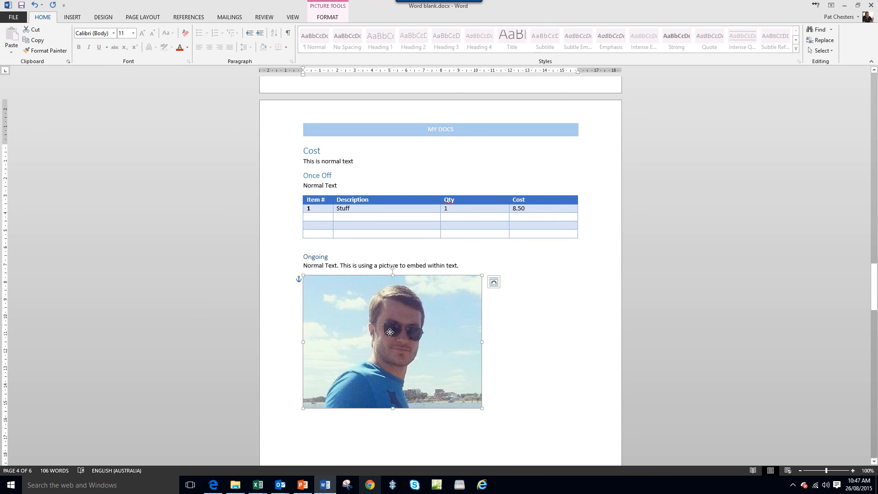
pyautogui.moveTo(390, 332); pyautogui.dragTo(381, 247)
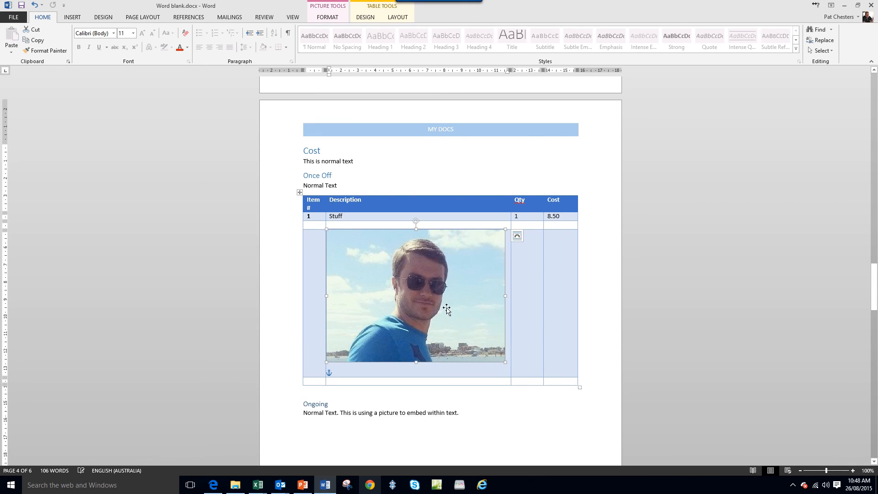
pyautogui.moveTo(445, 306); pyautogui.dragTo(435, 338)
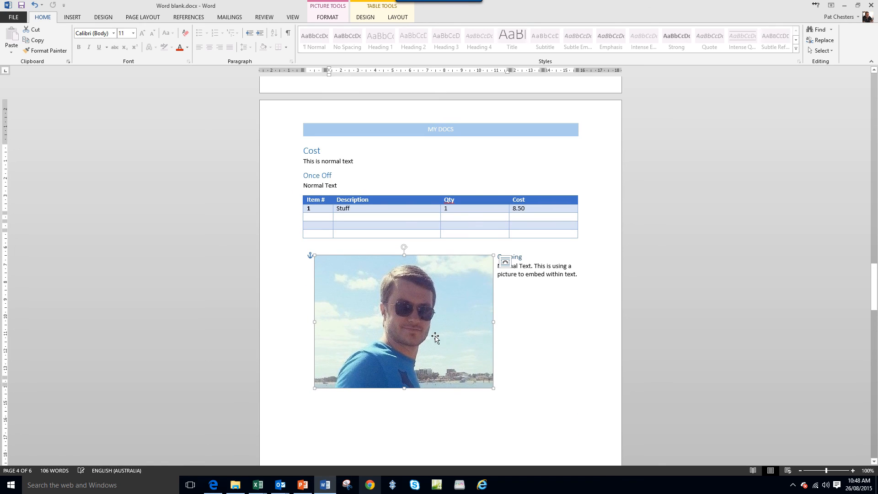
pyautogui.click(562, 338)
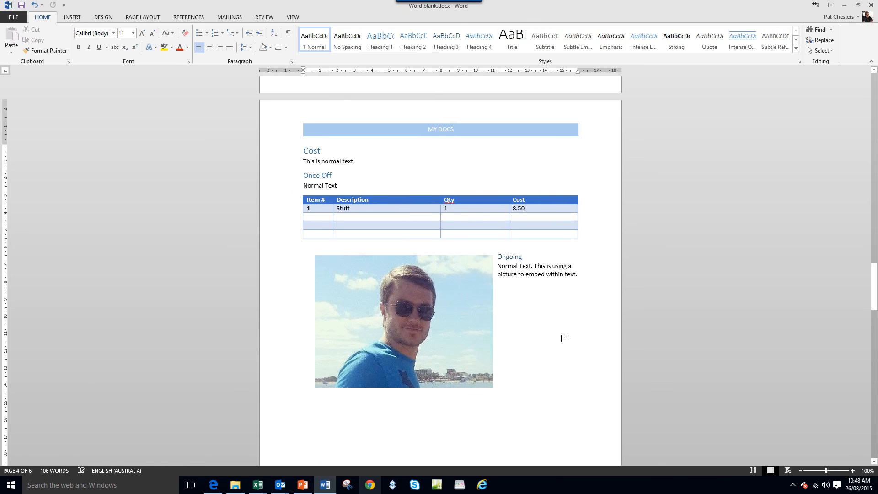
# - Set the picture's wrapping to In Line with Text and move it back below the Ongoing text
pyautogui.rightClick(445, 332)
pyautogui.moveTo(477, 303)
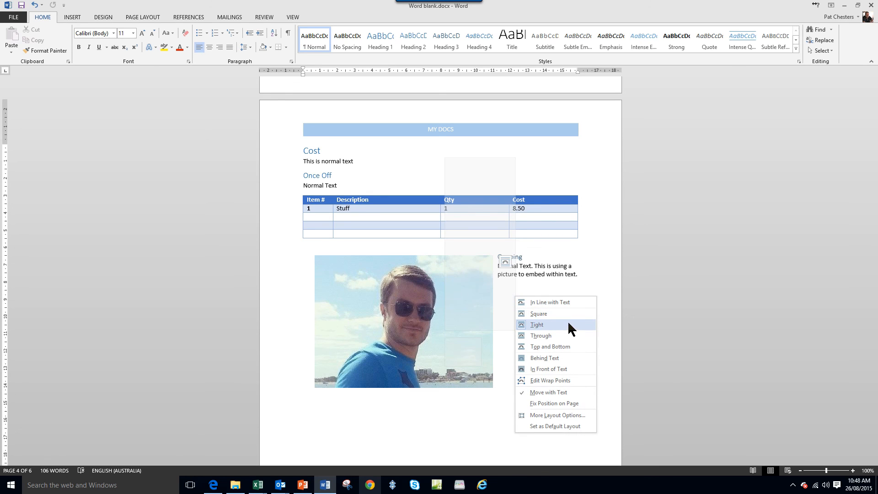
pyautogui.click(552, 301)
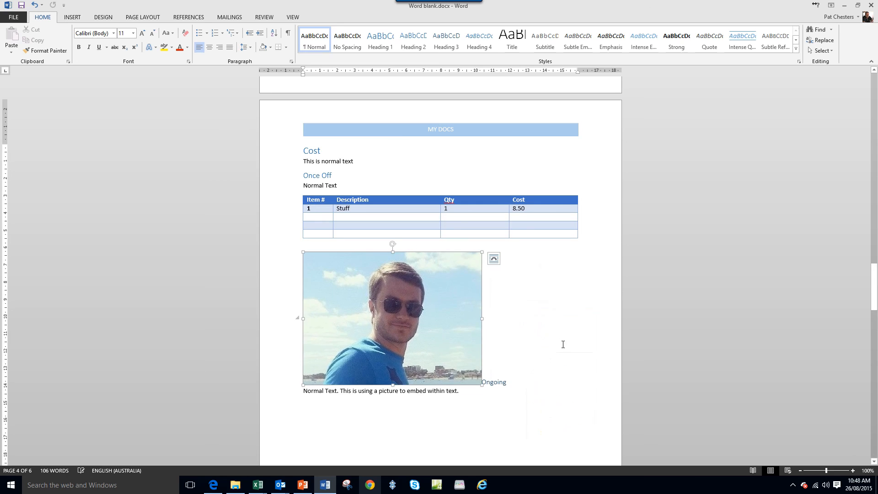
pyautogui.moveTo(404, 309)
pyautogui.mouseDown()
pyautogui.moveTo(381, 316)
pyautogui.moveTo(382, 330)
pyautogui.moveTo(467, 320)
pyautogui.moveTo(451, 314)
pyautogui.moveTo(522, 319)
pyautogui.moveTo(387, 309)
pyautogui.mouseUp()
pyautogui.moveTo(468, 330); pyautogui.dragTo(482, 396)
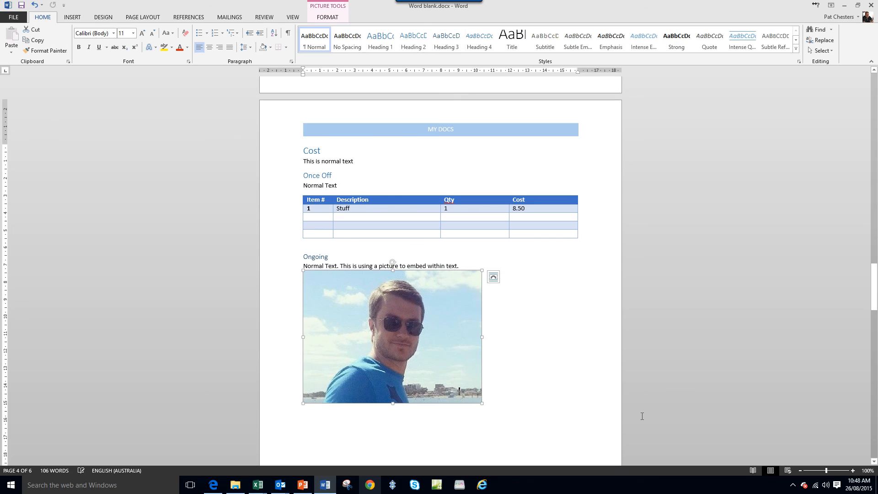
# - Apply Tight text wrapping to the picture and place it to the right of the Ongoing heading and paragraph
pyautogui.rightClick(429, 336)
pyautogui.moveTo(475, 307)
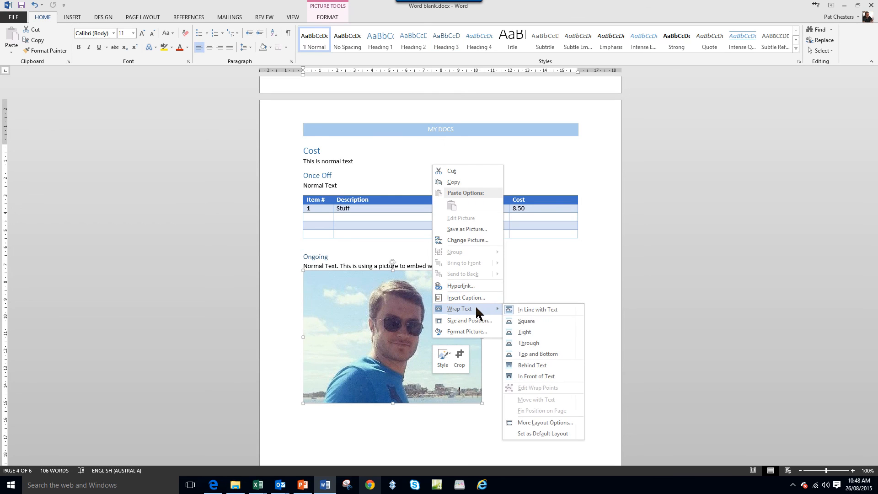
pyautogui.click(546, 320)
pyautogui.click(526, 329)
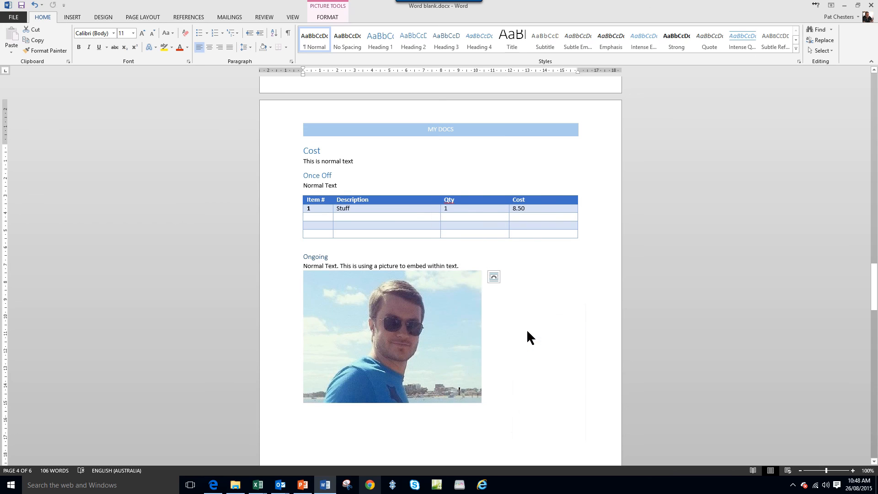
pyautogui.moveTo(427, 299); pyautogui.dragTo(507, 299)
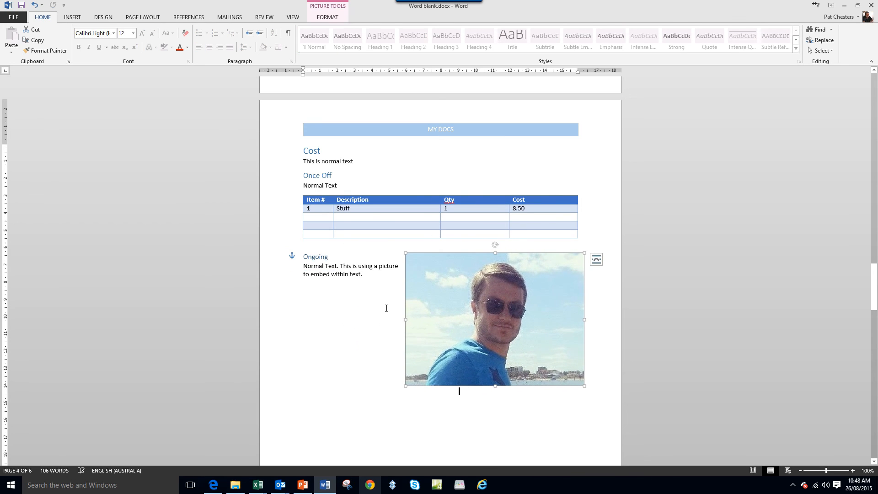
# - Copy the Ongoing paragraph and paste it four times below the original so the text runs beside and beneath the picture
pyautogui.moveTo(302, 266); pyautogui.dragTo(361, 279)
pyautogui.hotkey('ctrl', 'c')
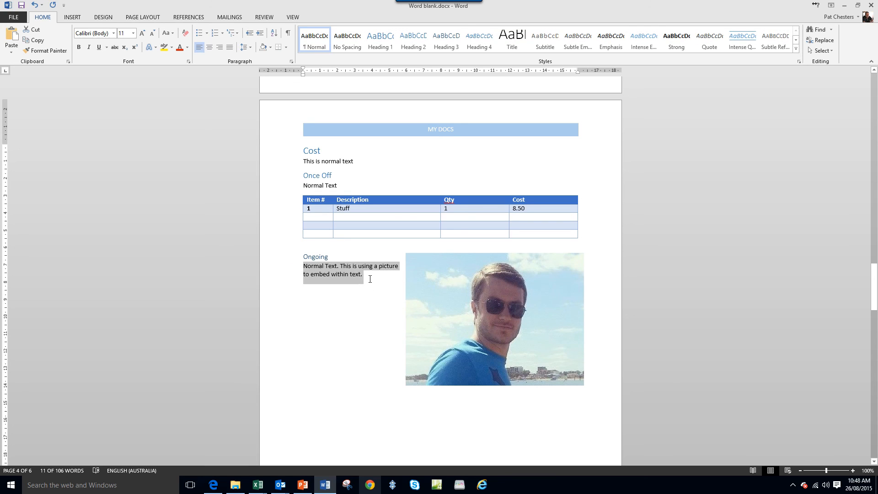
pyautogui.click(370, 282)
pyautogui.hotkey('ctrl', 'v')
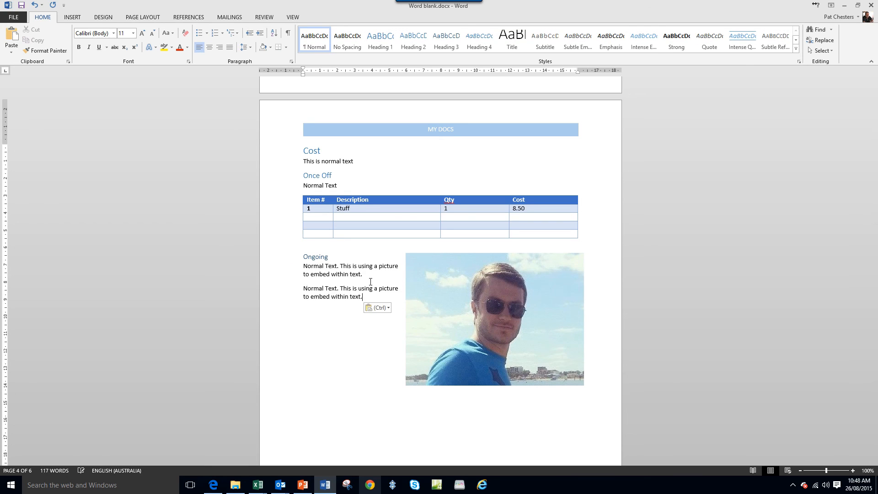
pyautogui.press('Return')
pyautogui.hotkey('ctrl', 'v')
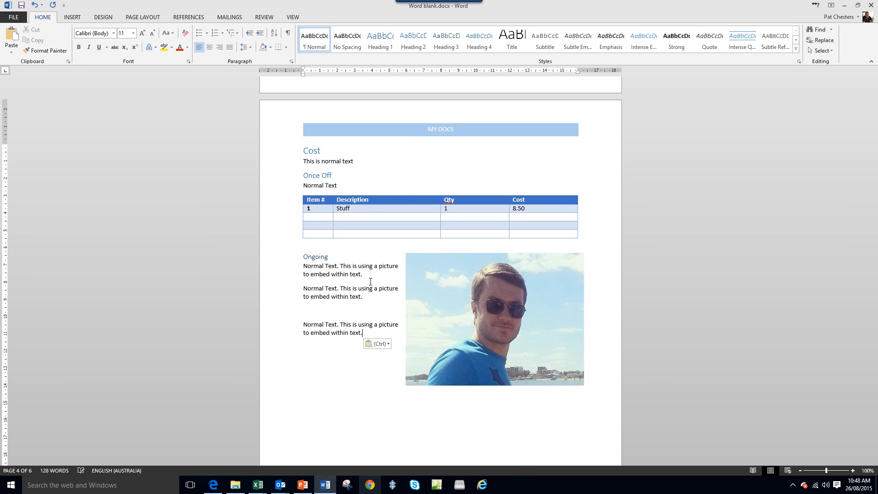
pyautogui.press('Return')
pyautogui.hotkey('ctrl', 'v')
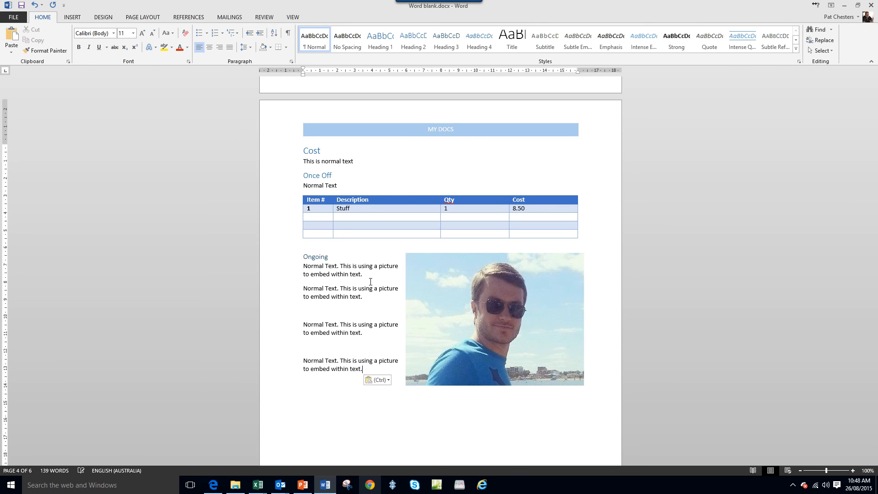
pyautogui.press('Return')
pyautogui.hotkey('ctrl', 'v')
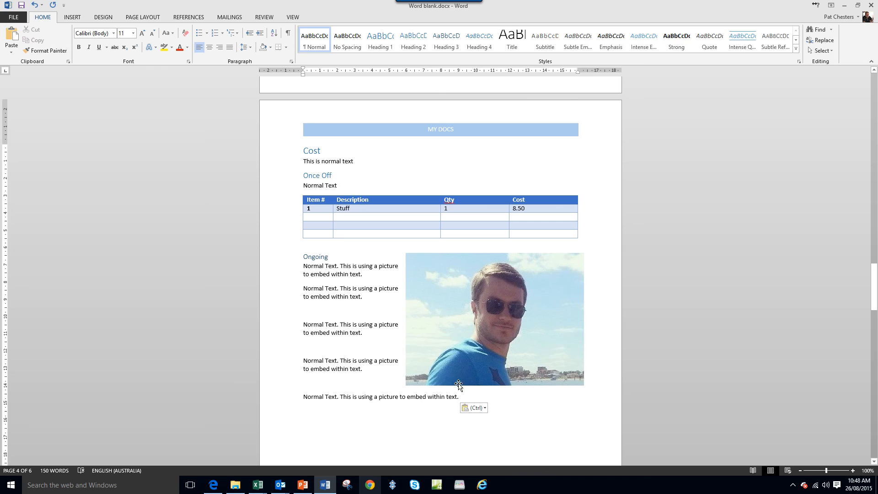
# - Shrink the picture proportionally, reposition it to the right of the repeated Ongoing paragraphs and deselect it
pyautogui.click(519, 326)
pyautogui.moveTo(404, 250); pyautogui.dragTo(456, 280)
pyautogui.moveTo(515, 319); pyautogui.dragTo(498, 302)
pyautogui.click(515, 417)
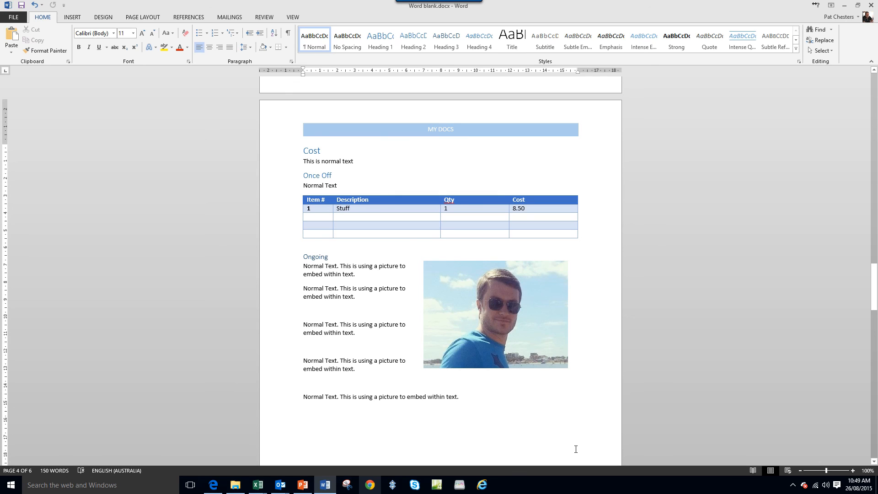
# - Review the picture's text-wrapping and layering options without changing any of them
pyautogui.click(494, 302)
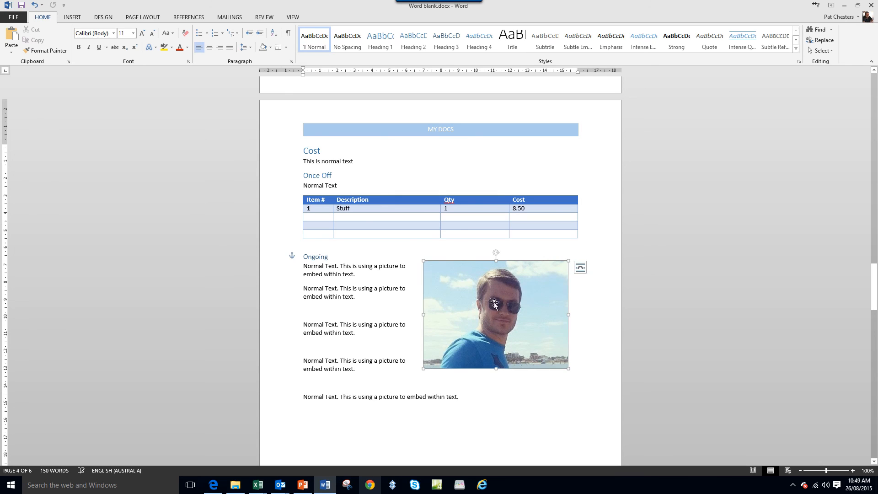
pyautogui.rightClick(506, 335)
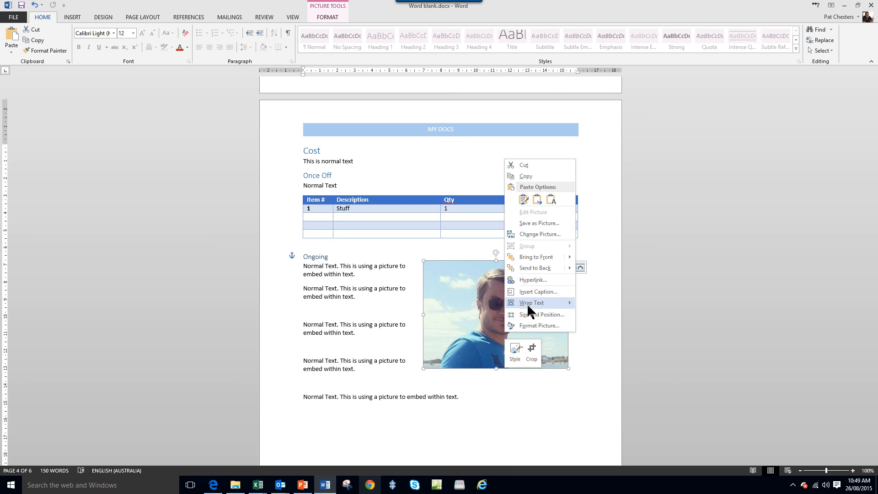
pyautogui.moveTo(530, 304)
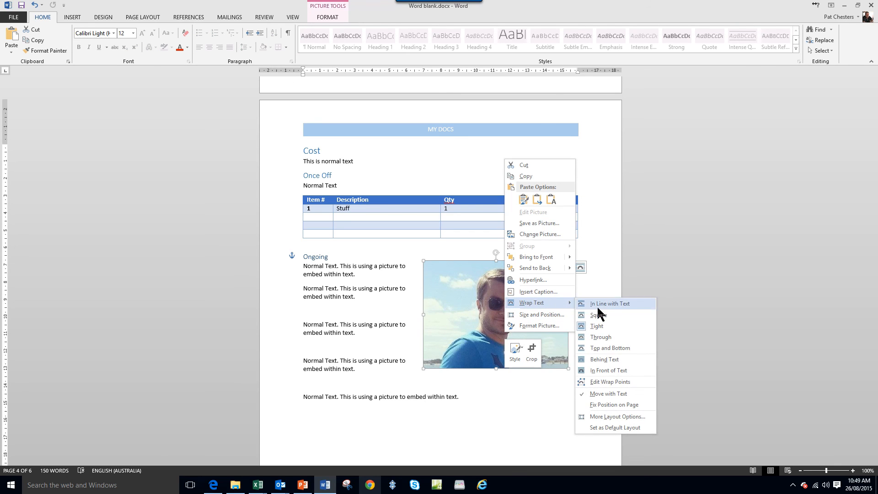
pyautogui.click(525, 391)
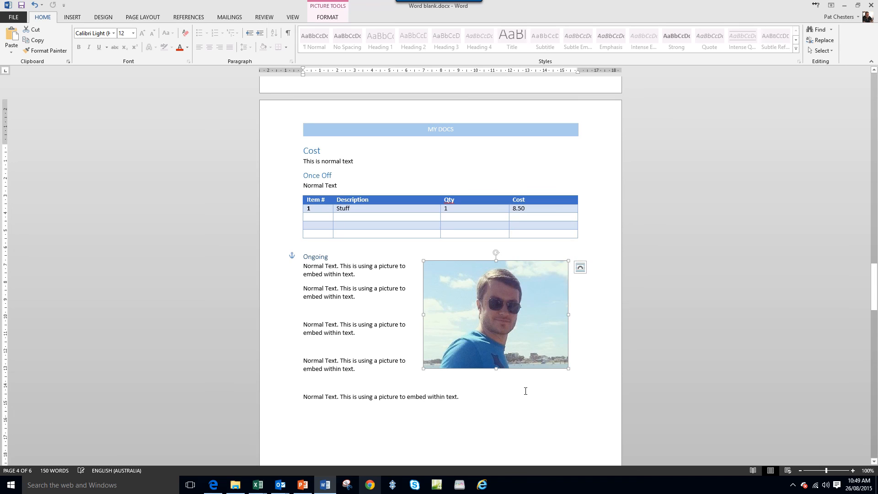
pyautogui.rightClick(501, 328)
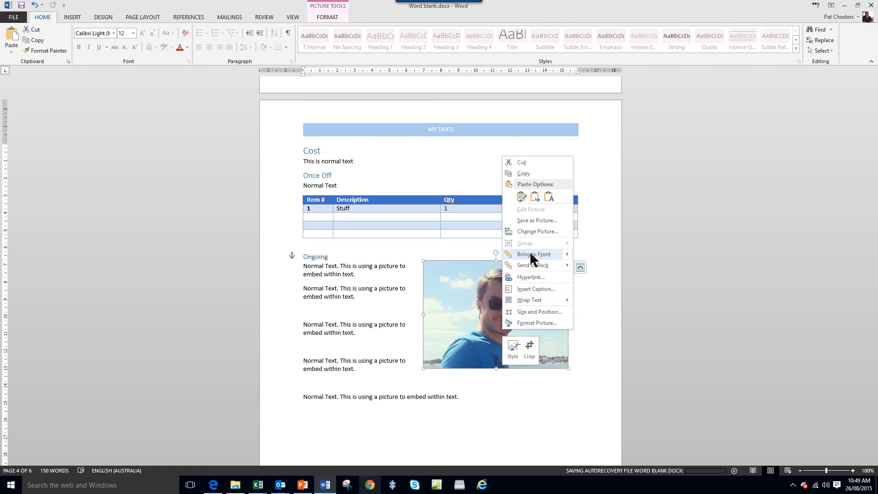
pyautogui.moveTo(531, 257)
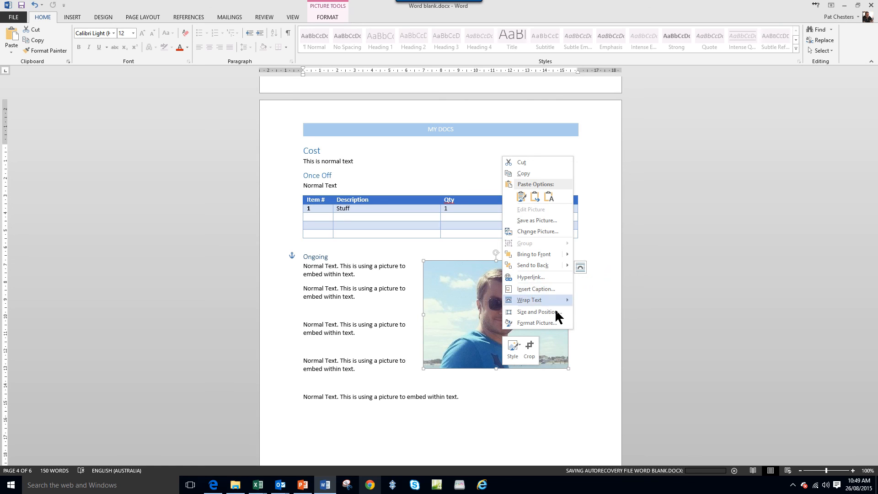
pyautogui.press('Escape')
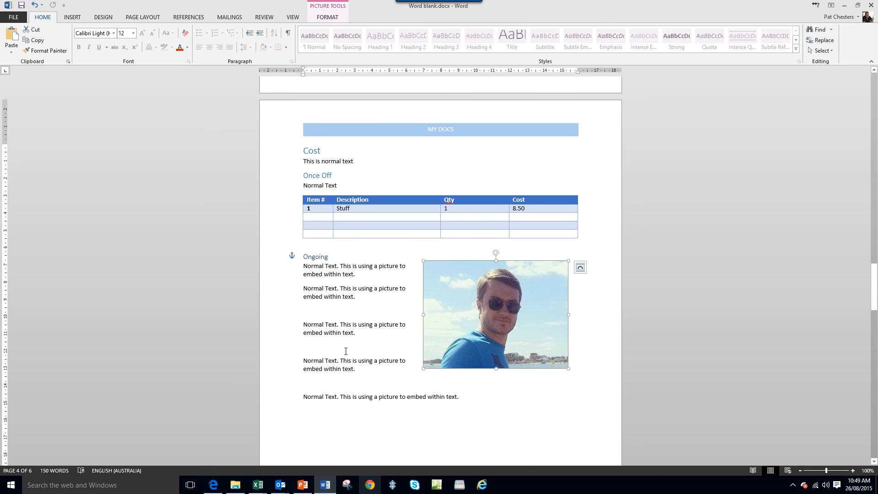
# - Go back to the table of contents on page 2 and check its heading entries and page numbers
pyautogui.click(279, 151)
pyautogui.click(504, 128)
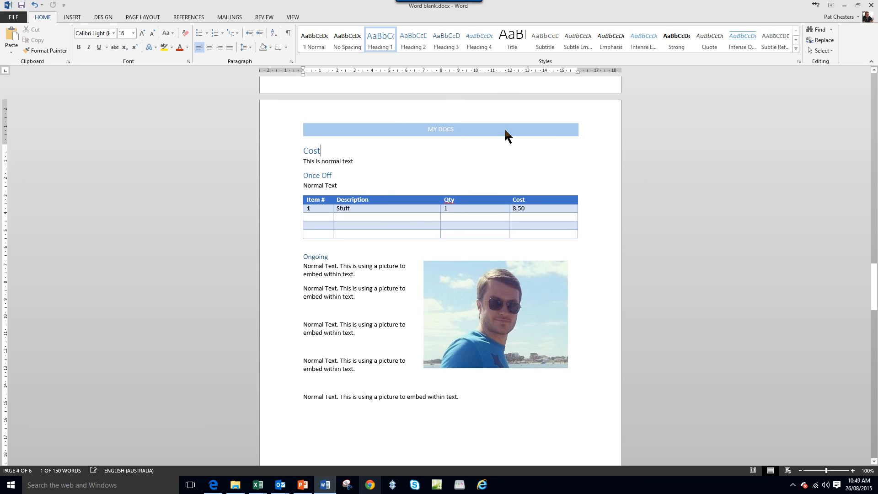
pyautogui.scroll(4, 600, 445)
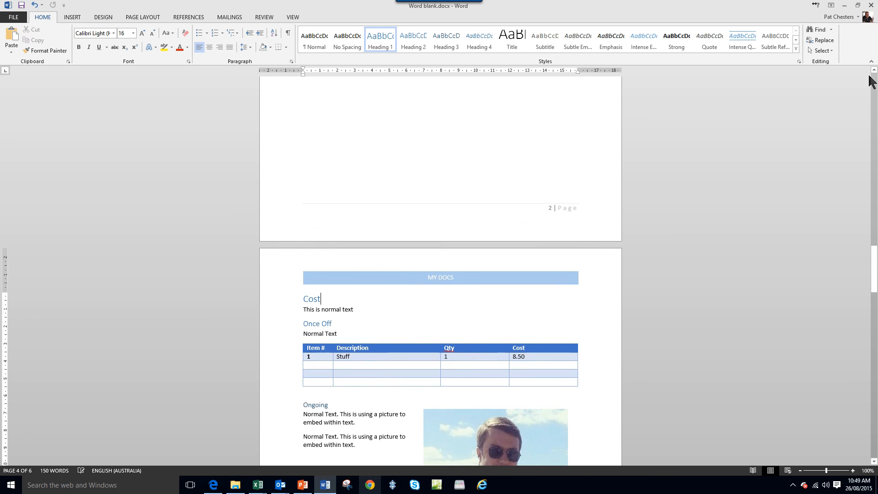
pyautogui.click(874, 85)
pyautogui.click(339, 128)
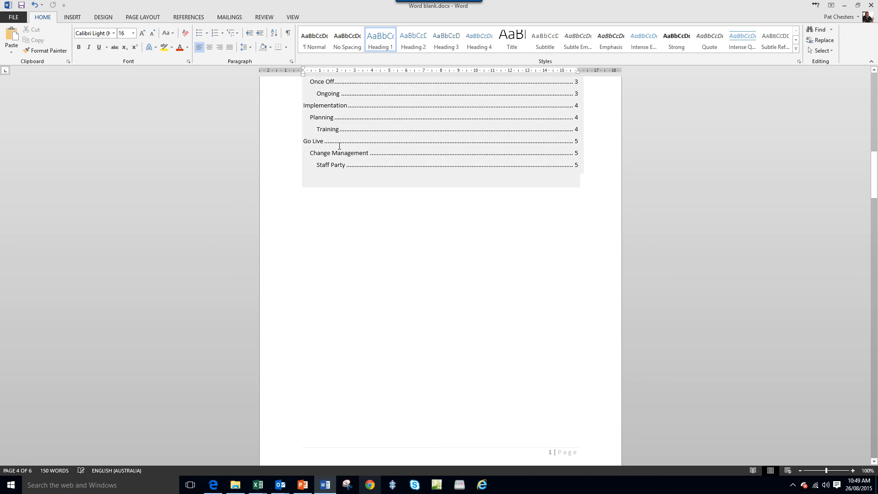
pyautogui.click(464, 368)
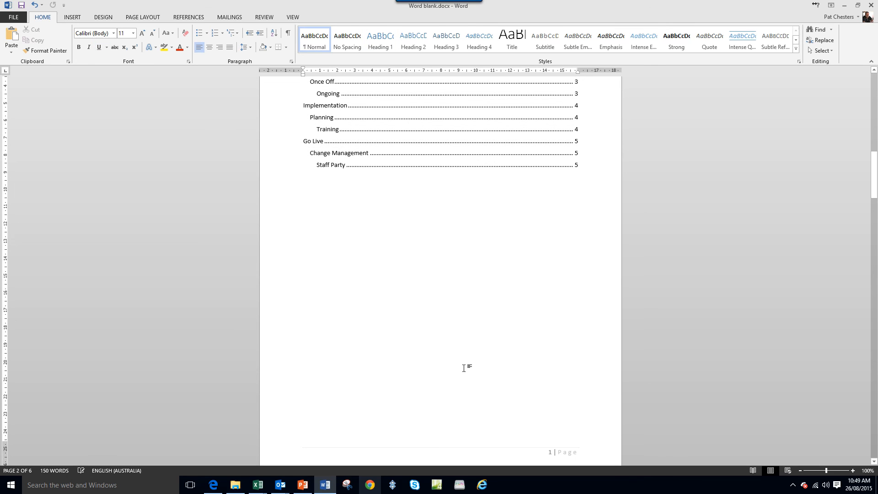